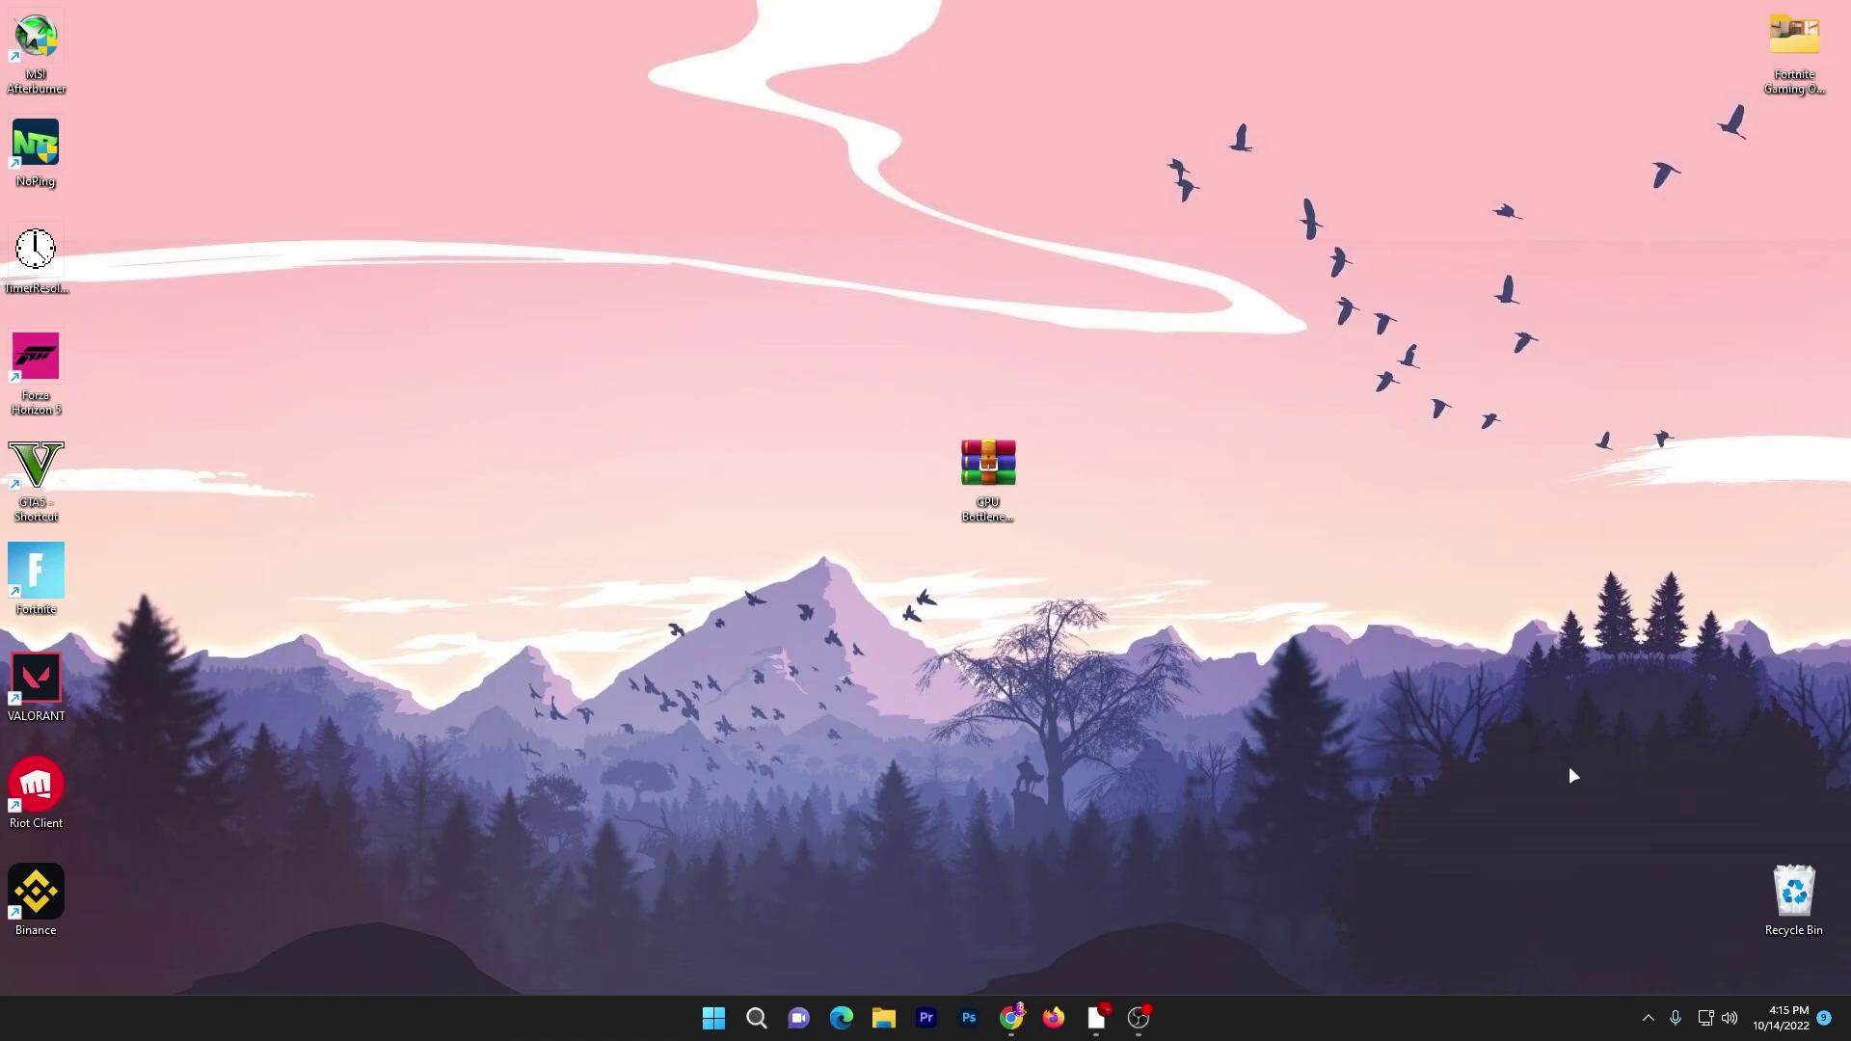
# - Move the CPU Bottleneck Fix Pack 2022.rar icon up and left toward the desktop centre
pyautogui.moveTo(894, 474); pyautogui.dragTo(836, 379)
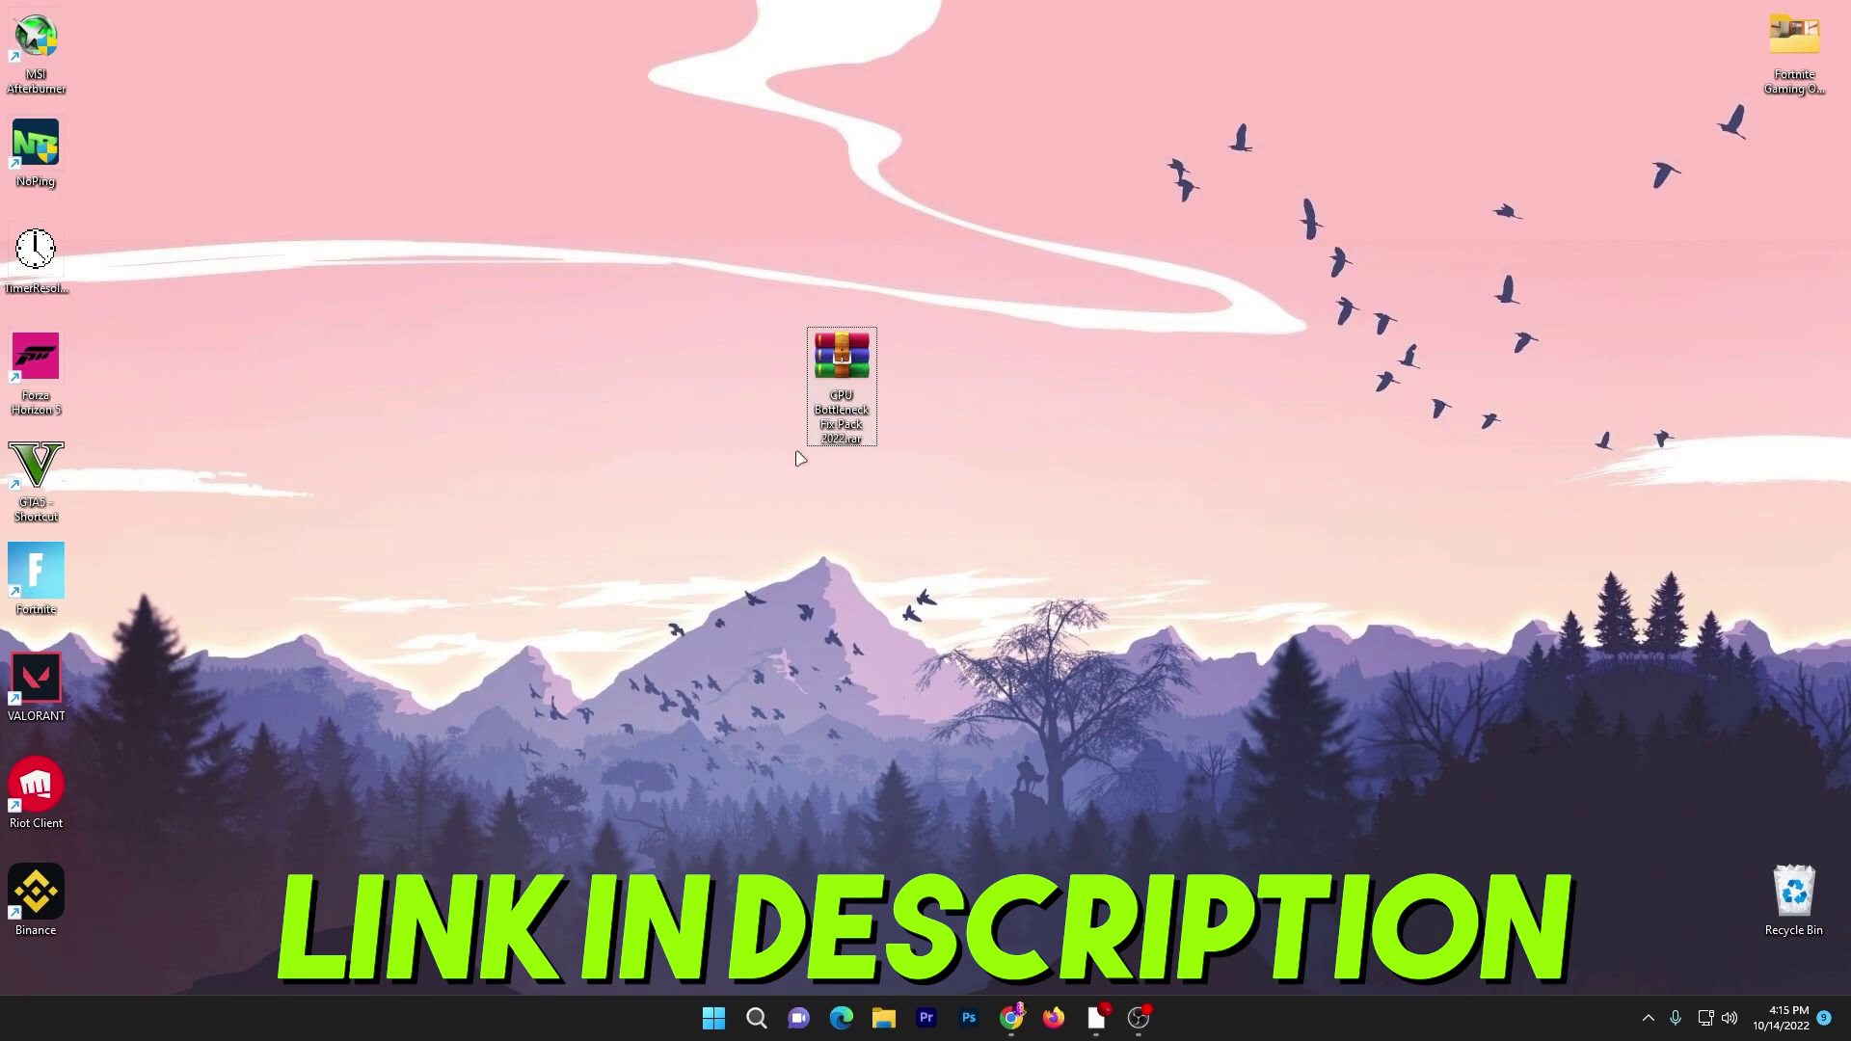
pyautogui.click(1096, 1016)
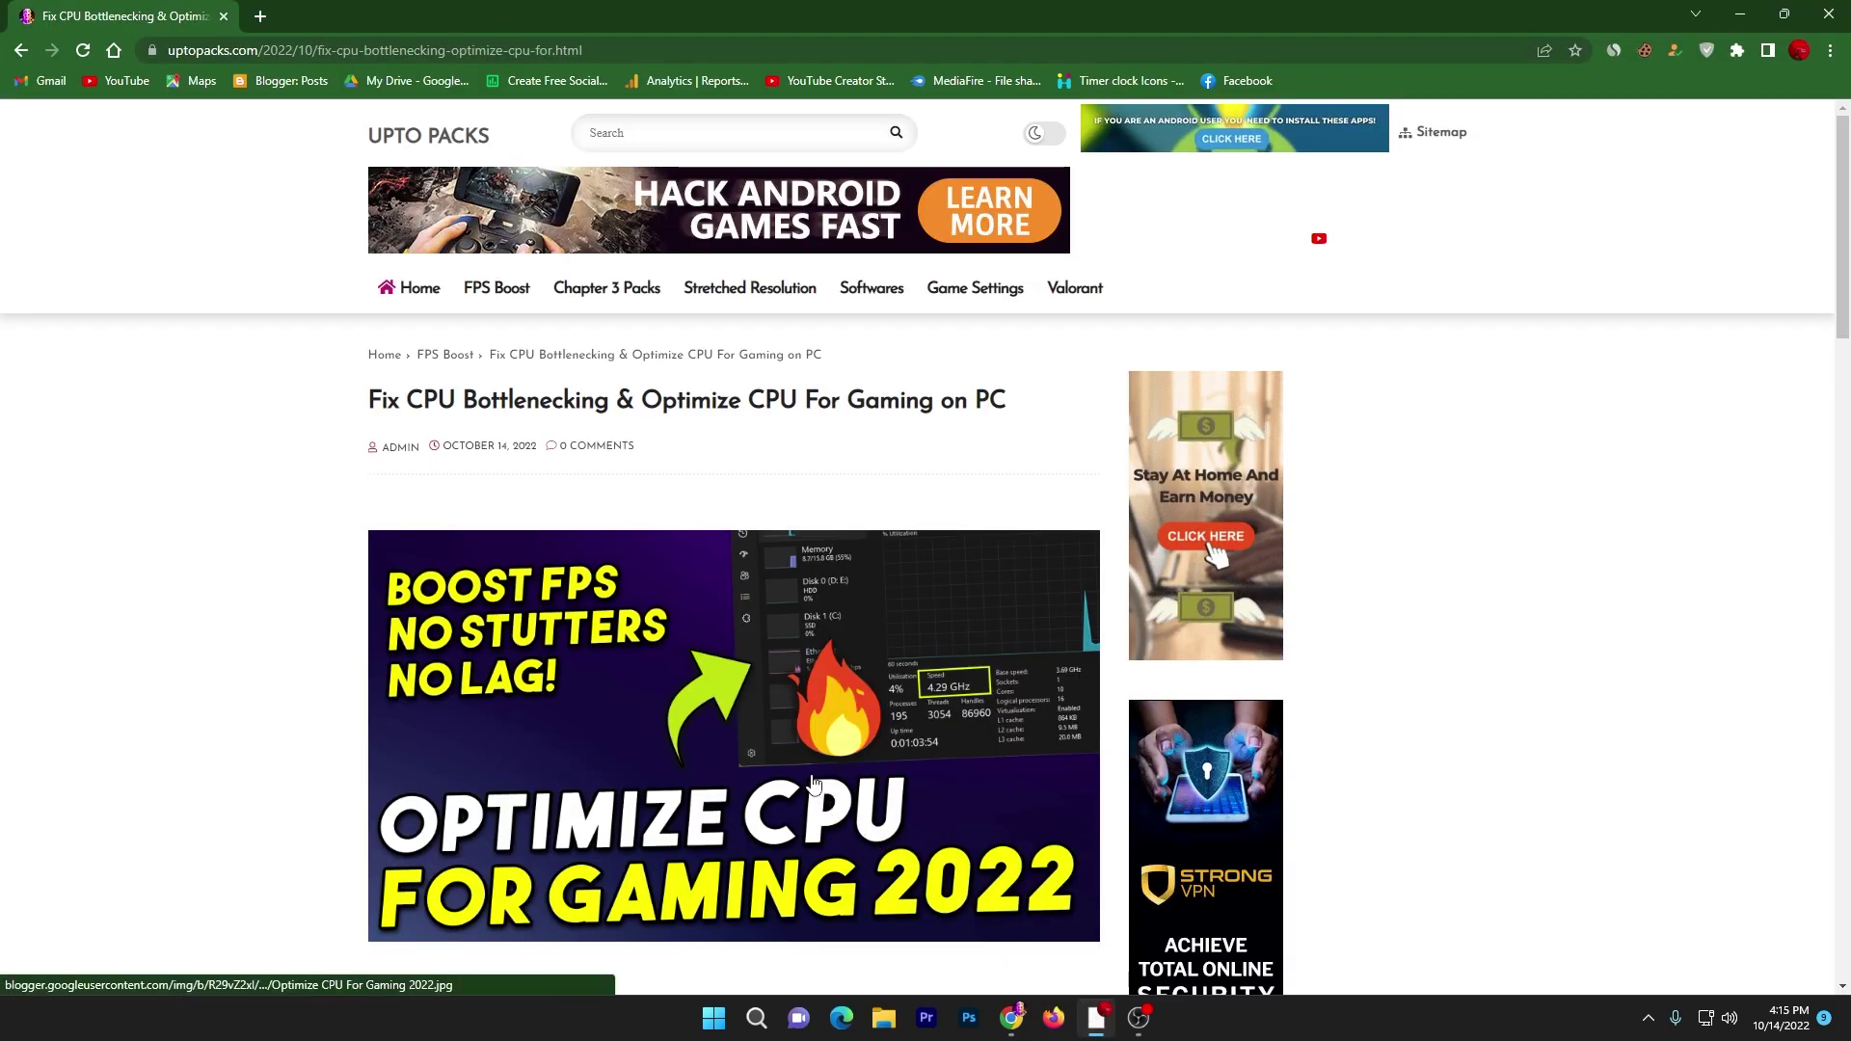
pyautogui.scroll(-5, 930, 882)
pyautogui.scroll(-6, 812, 770)
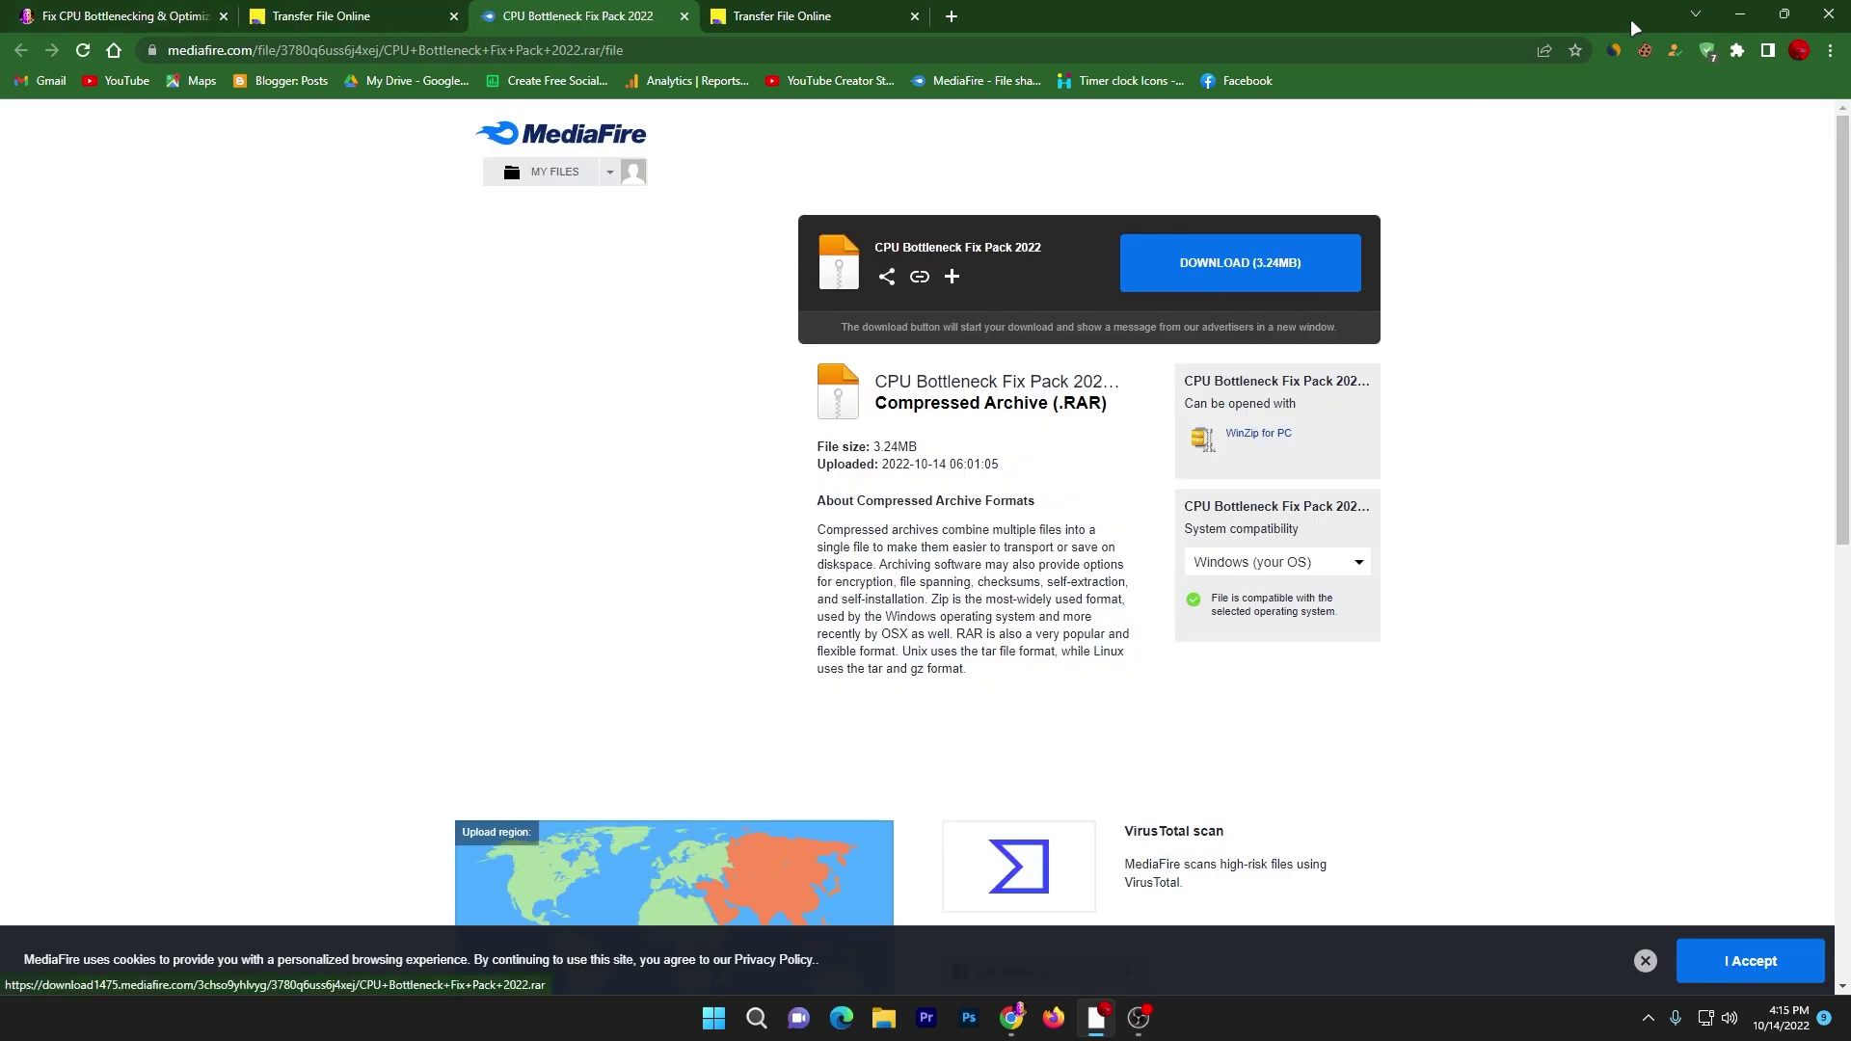
pyautogui.click(1740, 15)
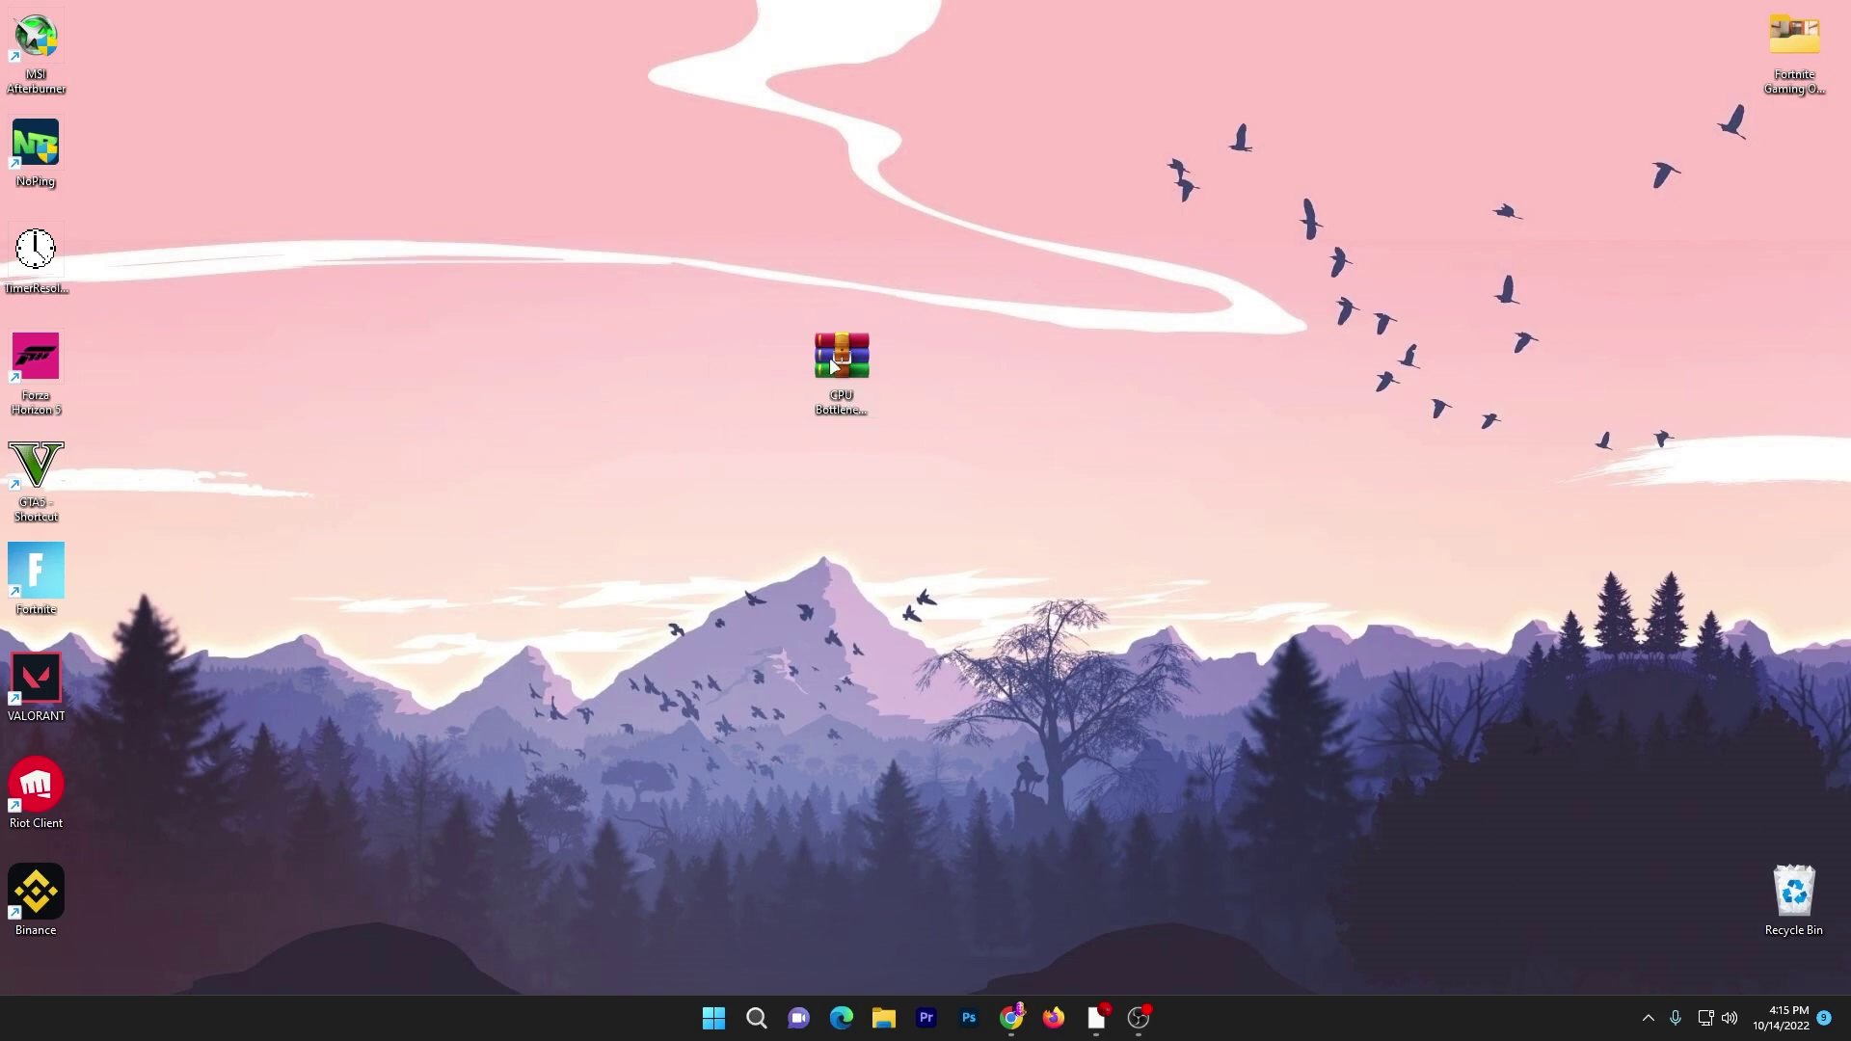
# - Drag the CPU Bottleneck Fix Pack 2022 folder from WinRAR to the desktop, then open it
pyautogui.doubleClick(861, 372)
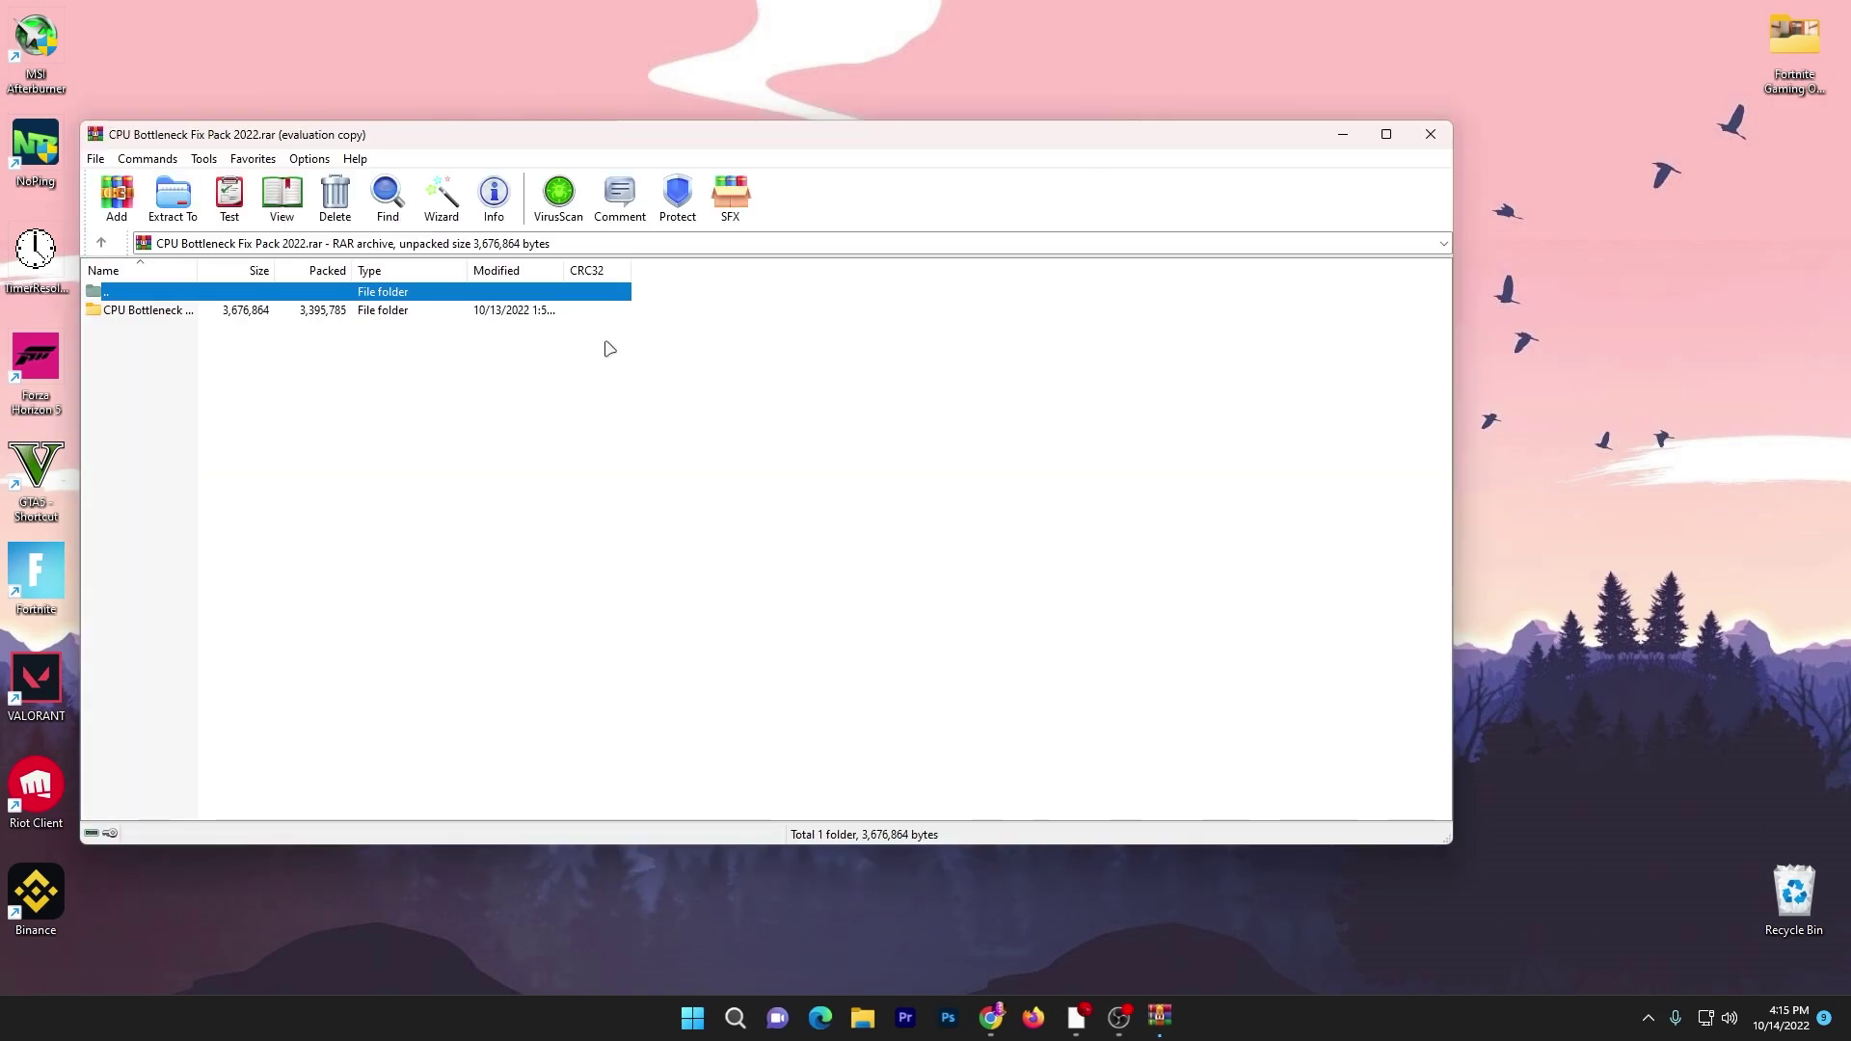
pyautogui.click(313, 311)
pyautogui.moveTo(834, 104); pyautogui.dragTo(1022, 352)
pyautogui.click(1431, 134)
pyautogui.click(975, 529)
pyautogui.doubleClick(993, 361)
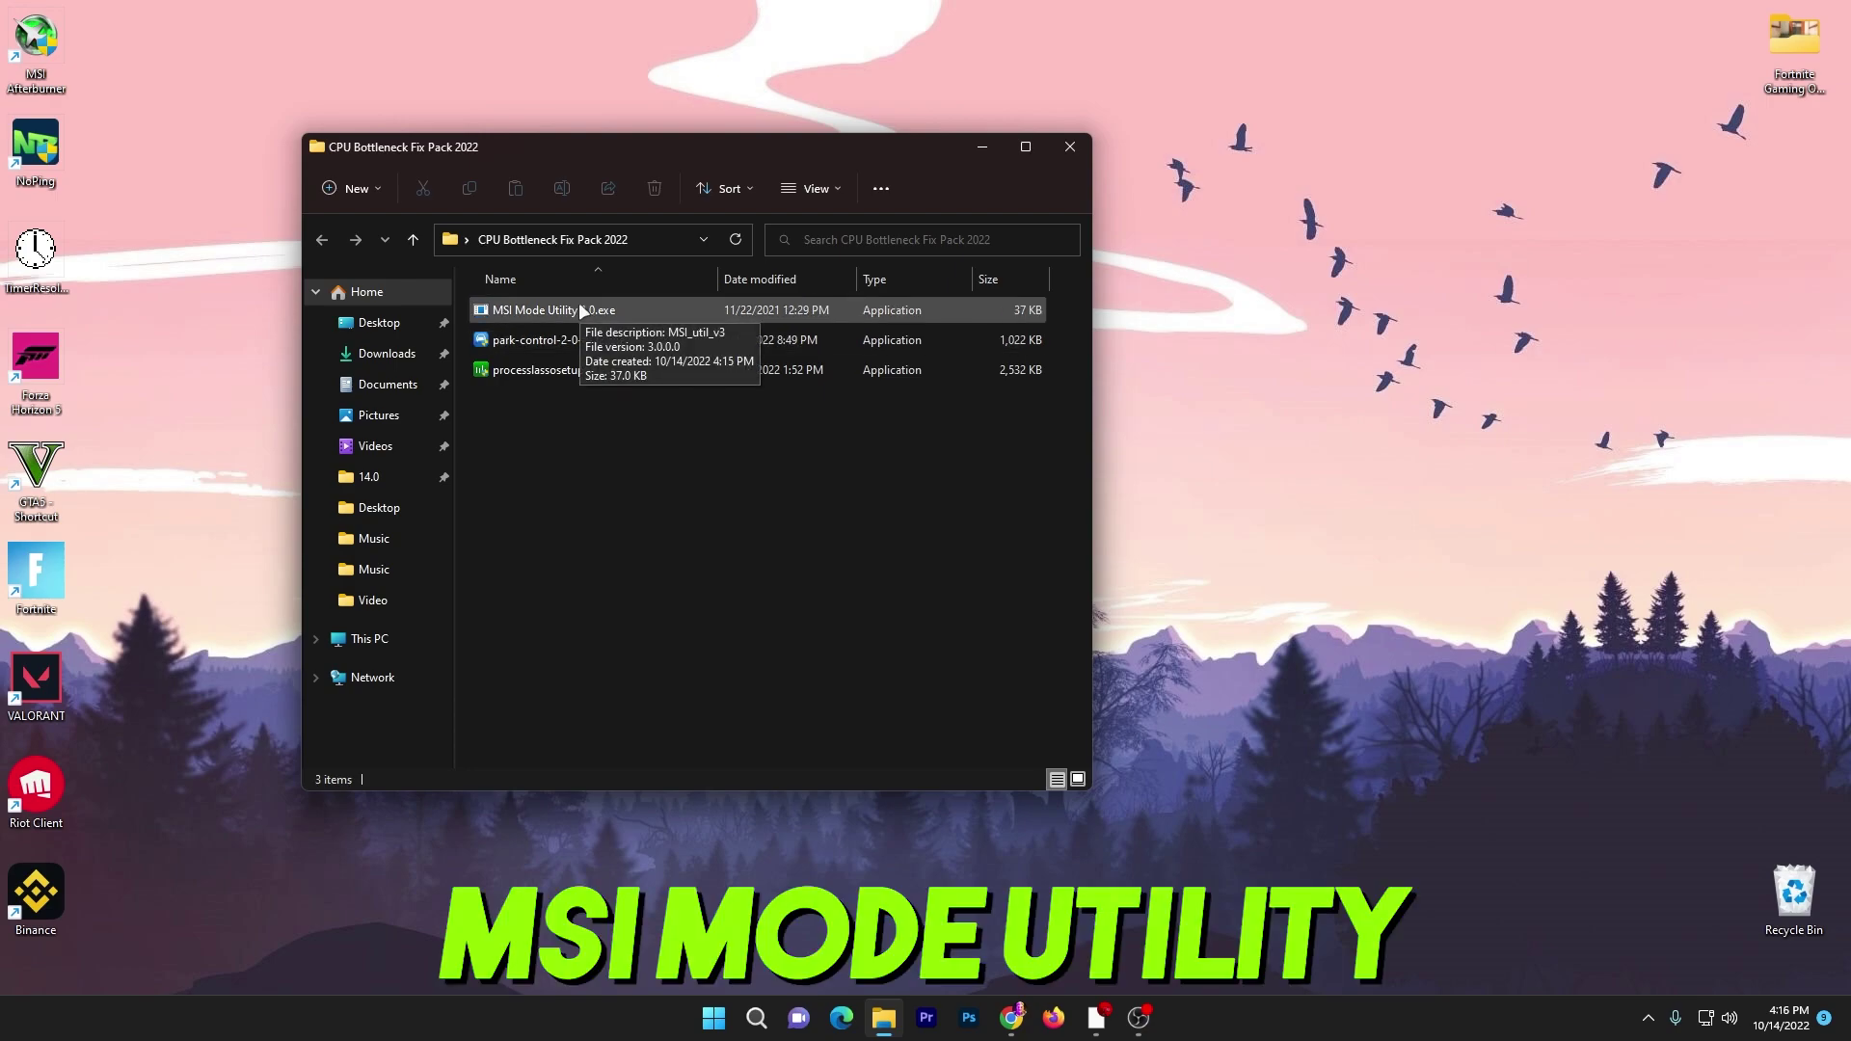
pyautogui.rightClick(546, 315)
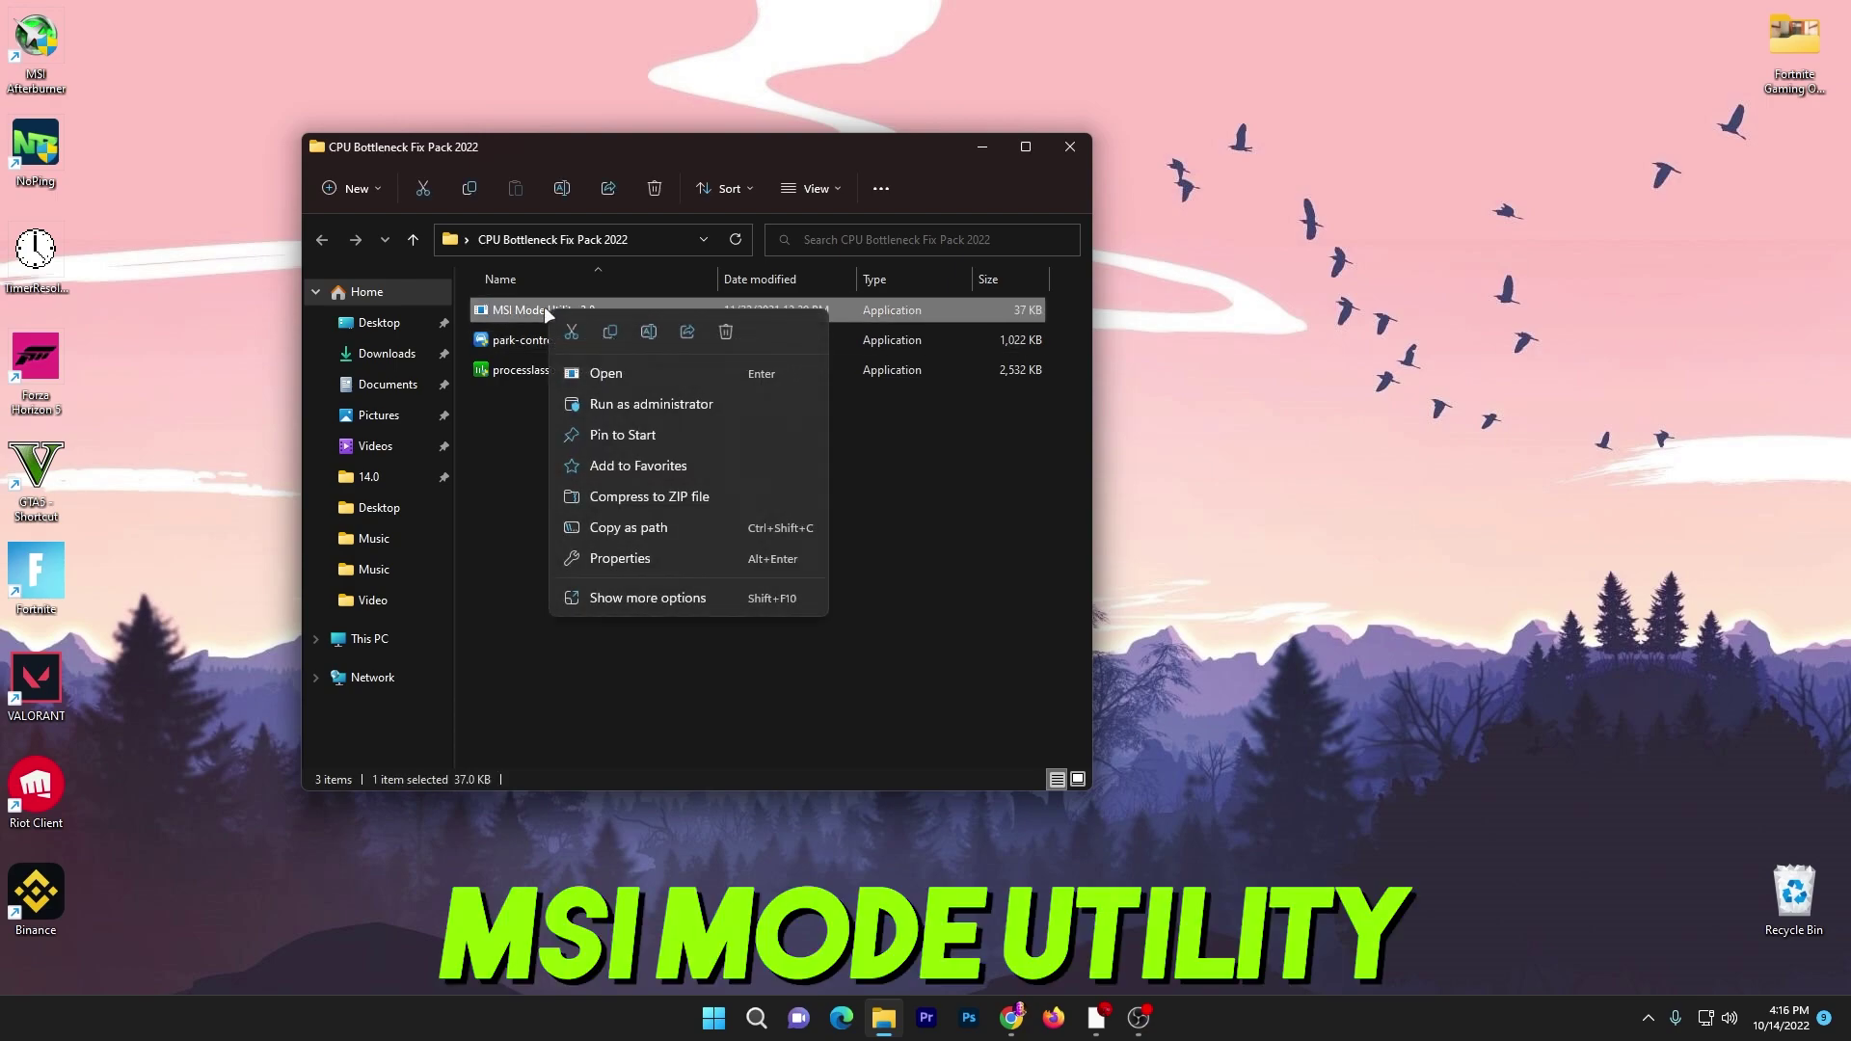
pyautogui.click(648, 403)
pyautogui.click(579, 686)
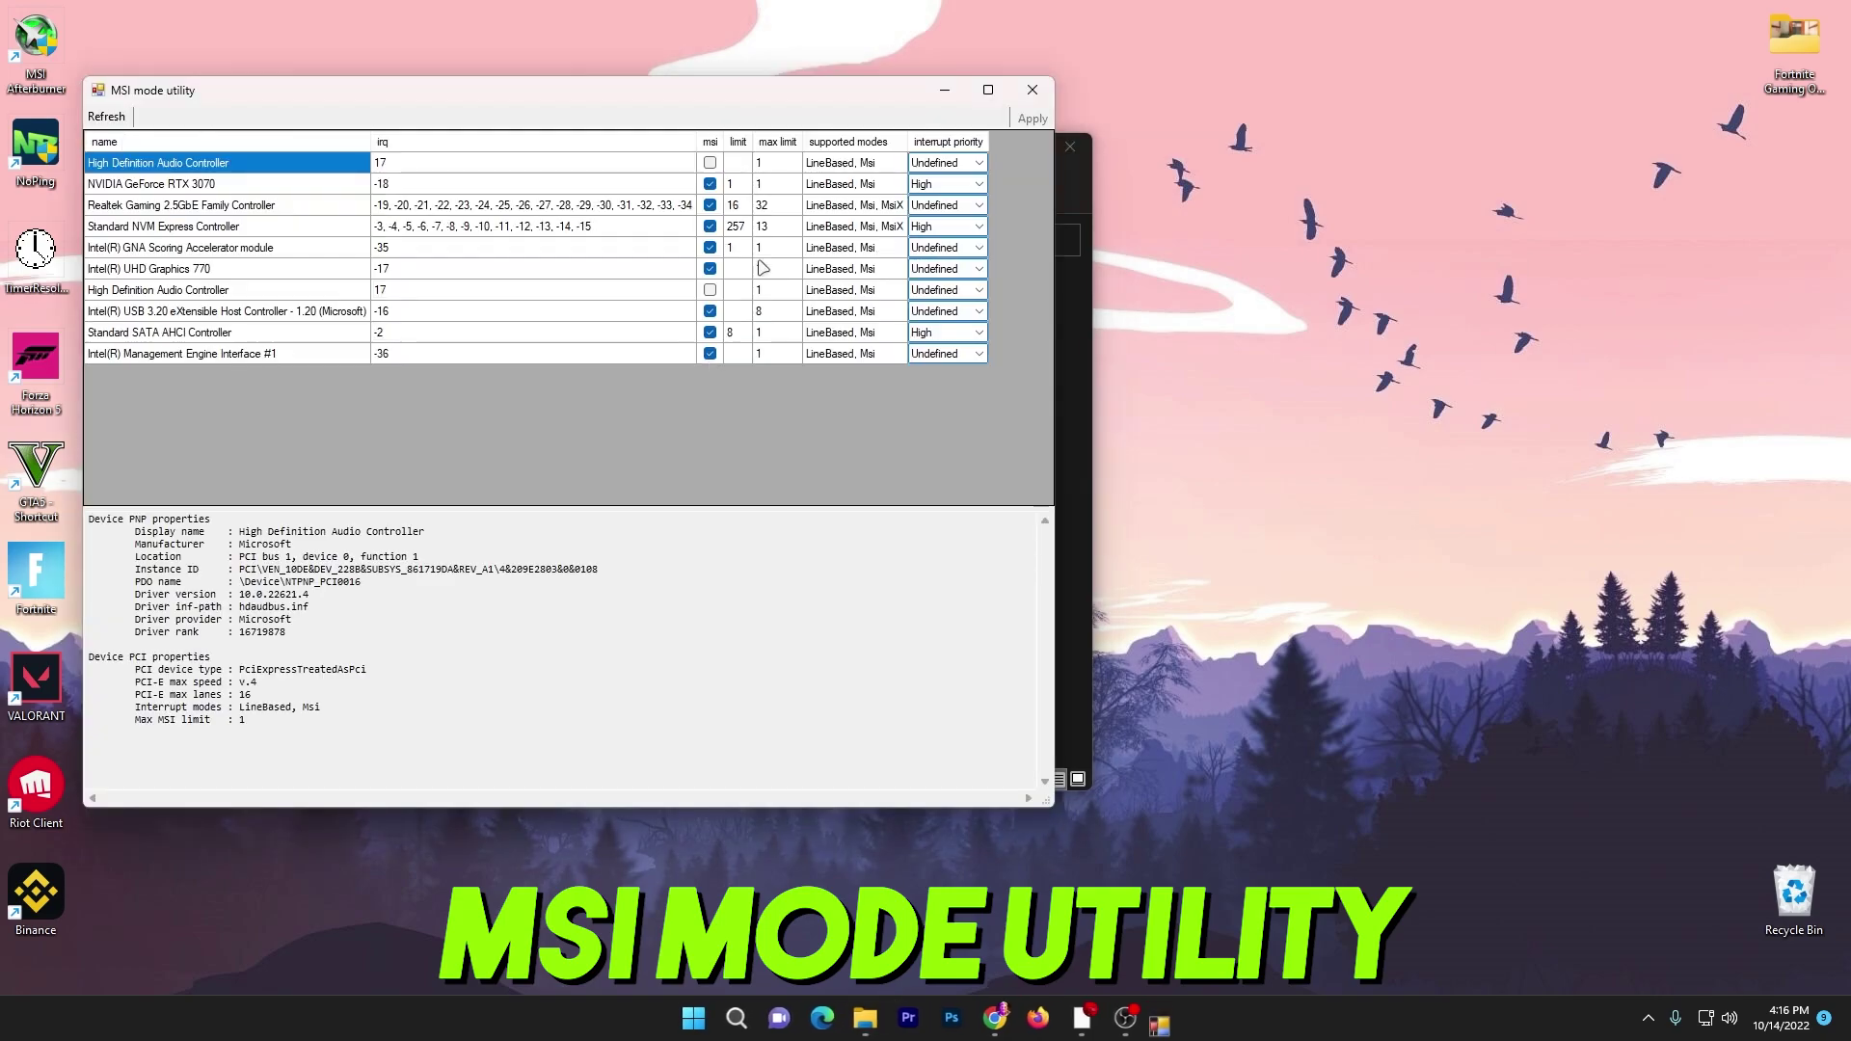
pyautogui.moveTo(593, 74); pyautogui.dragTo(993, 155)
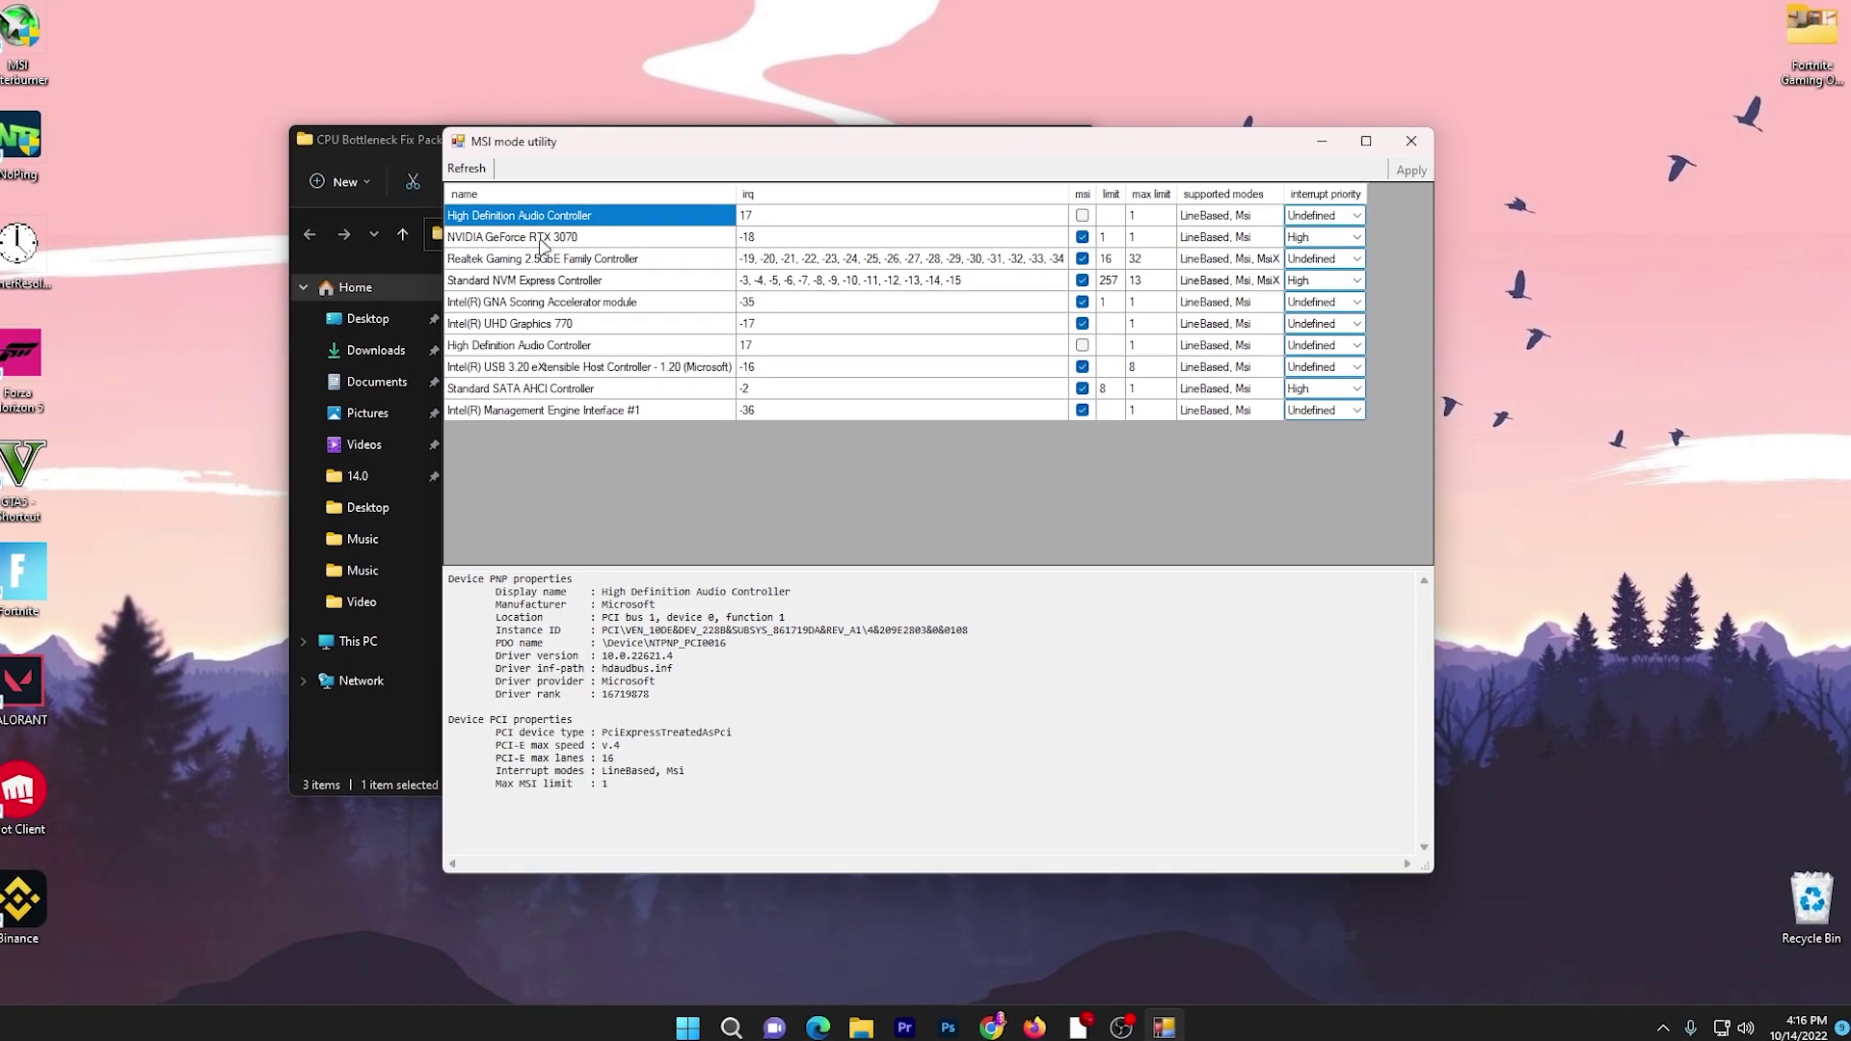
pyautogui.click(541, 239)
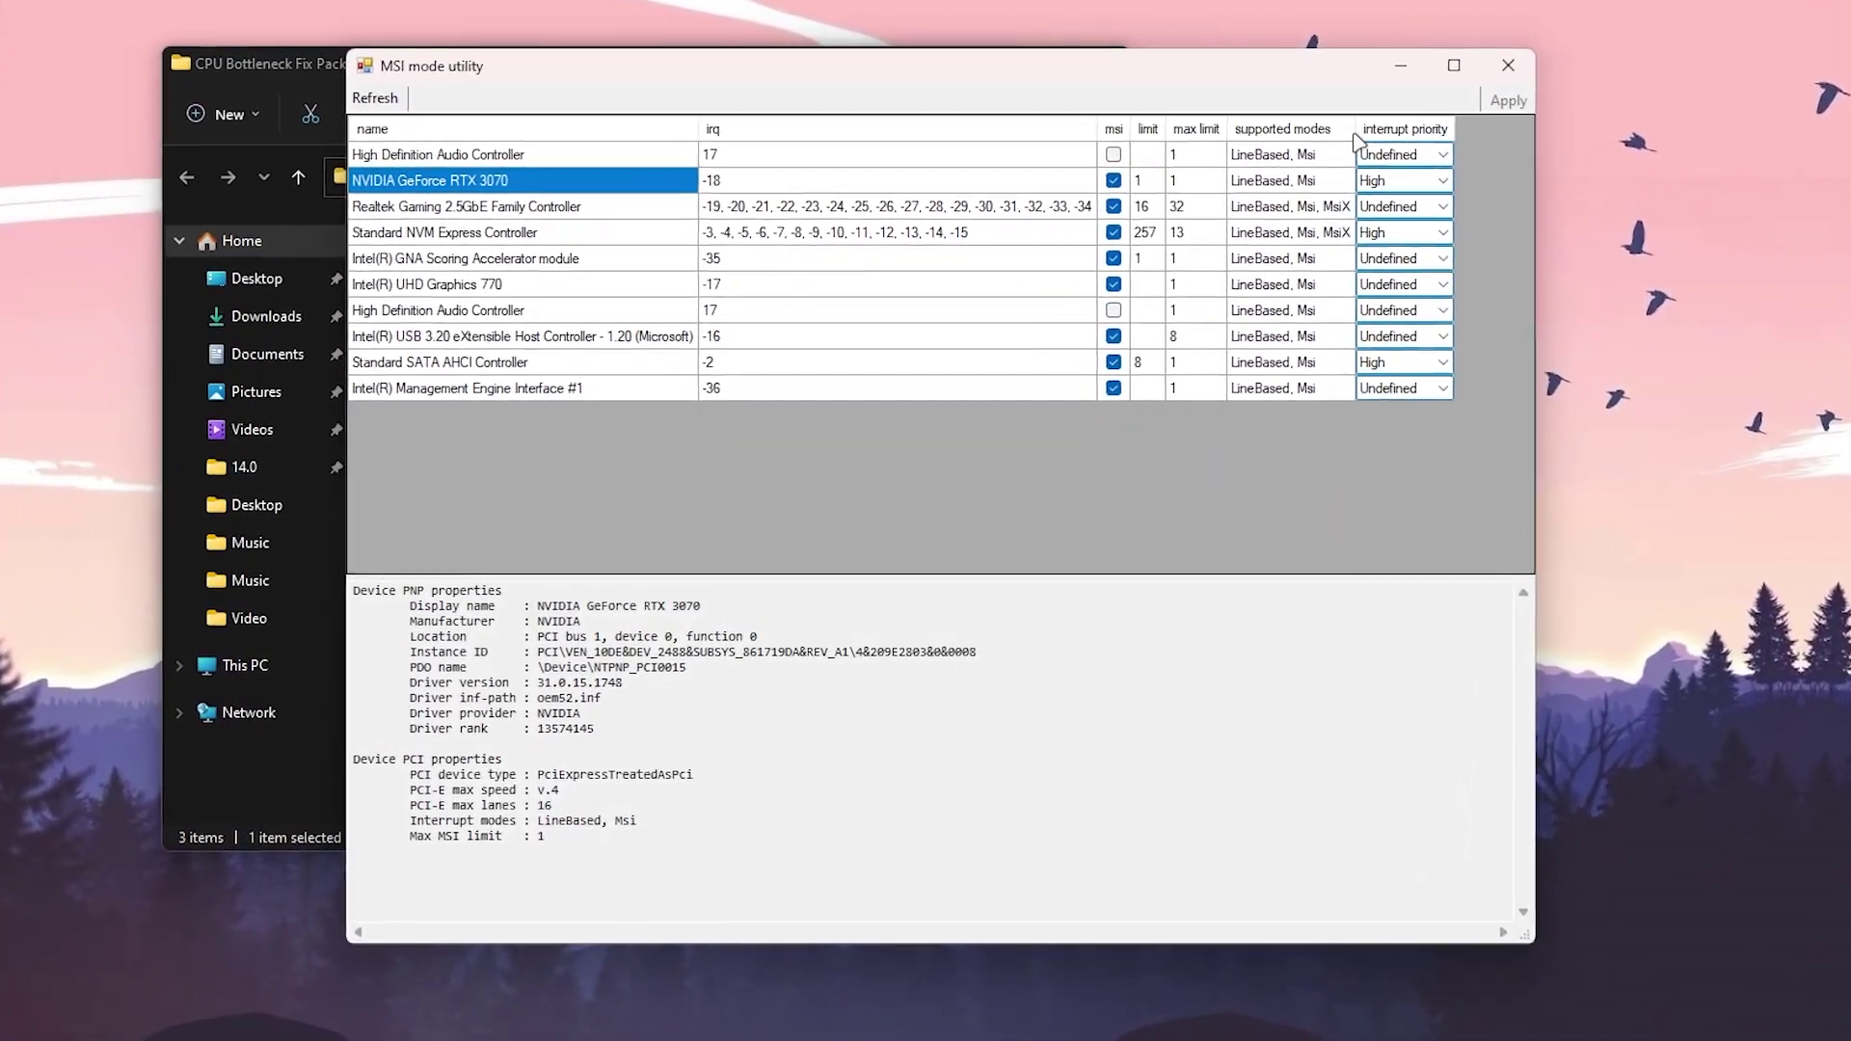
pyautogui.moveTo(1439, 155)
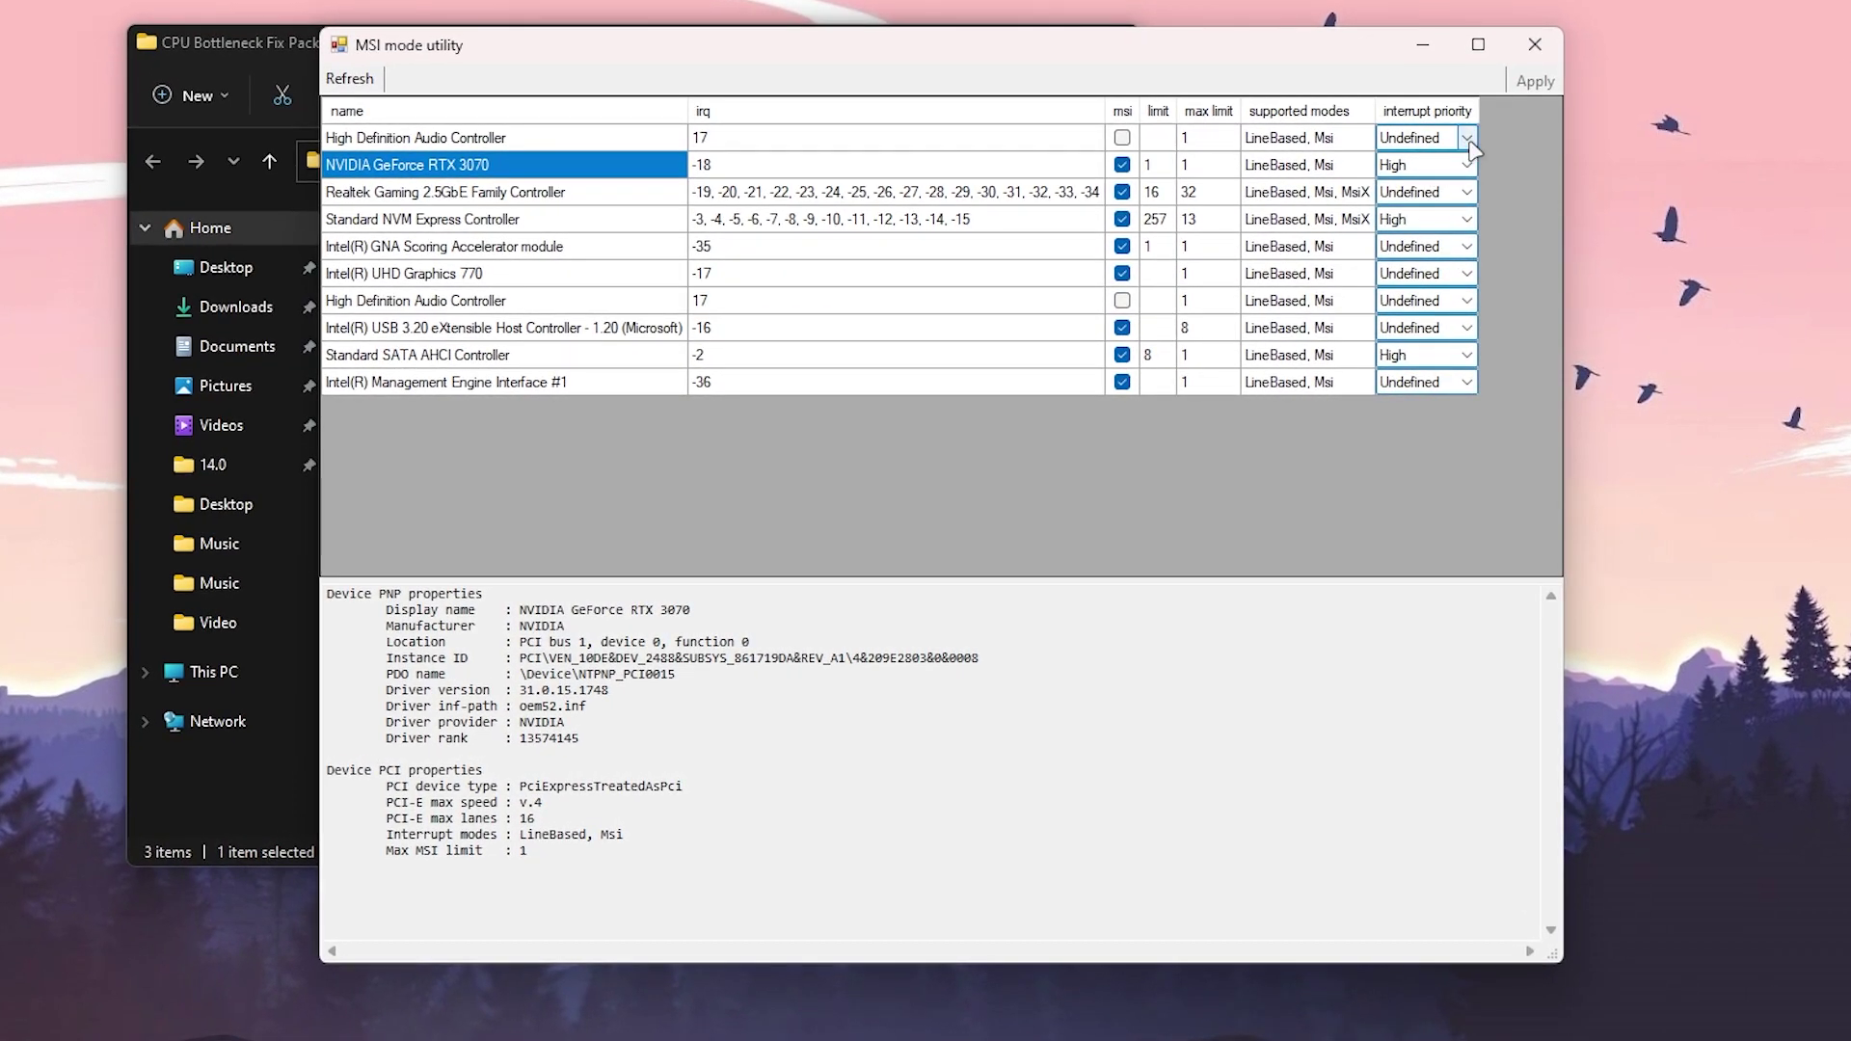
pyautogui.click(1535, 46)
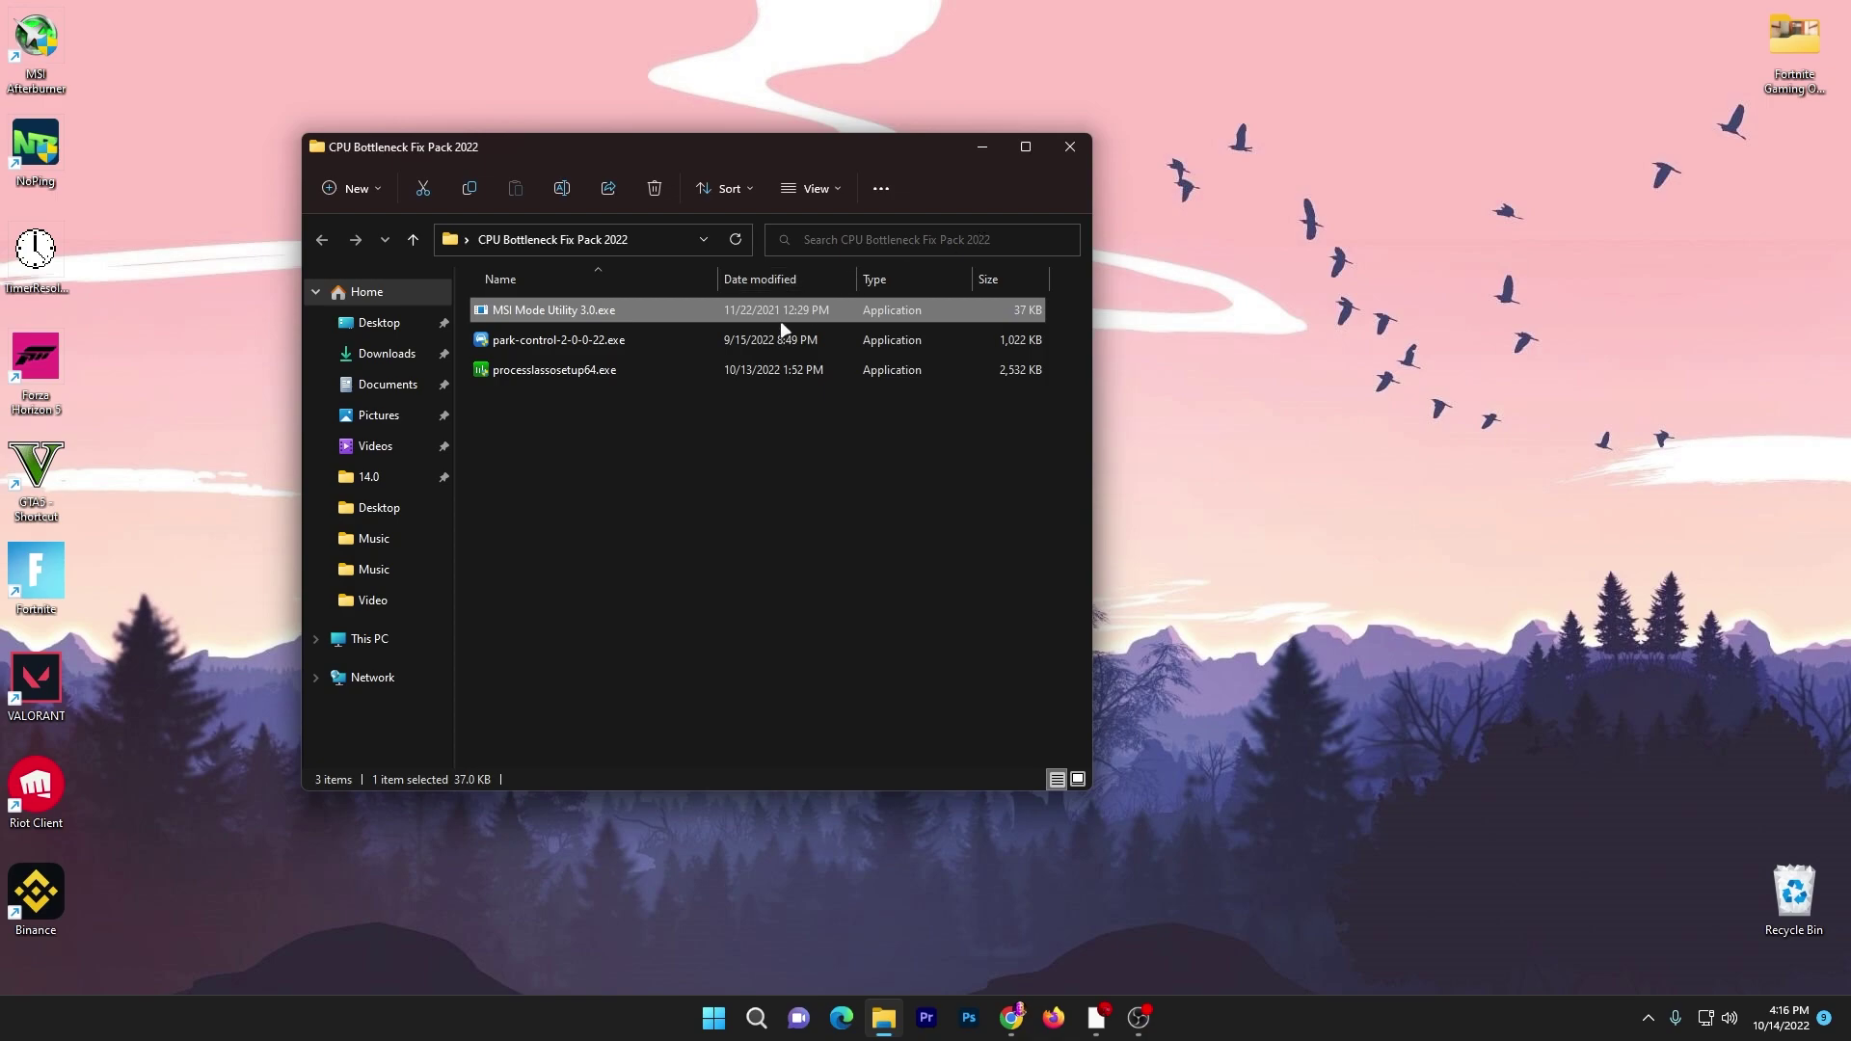
# - Start the ParkControl installer, accepting the default language, licence and components
pyautogui.doubleClick(588, 344)
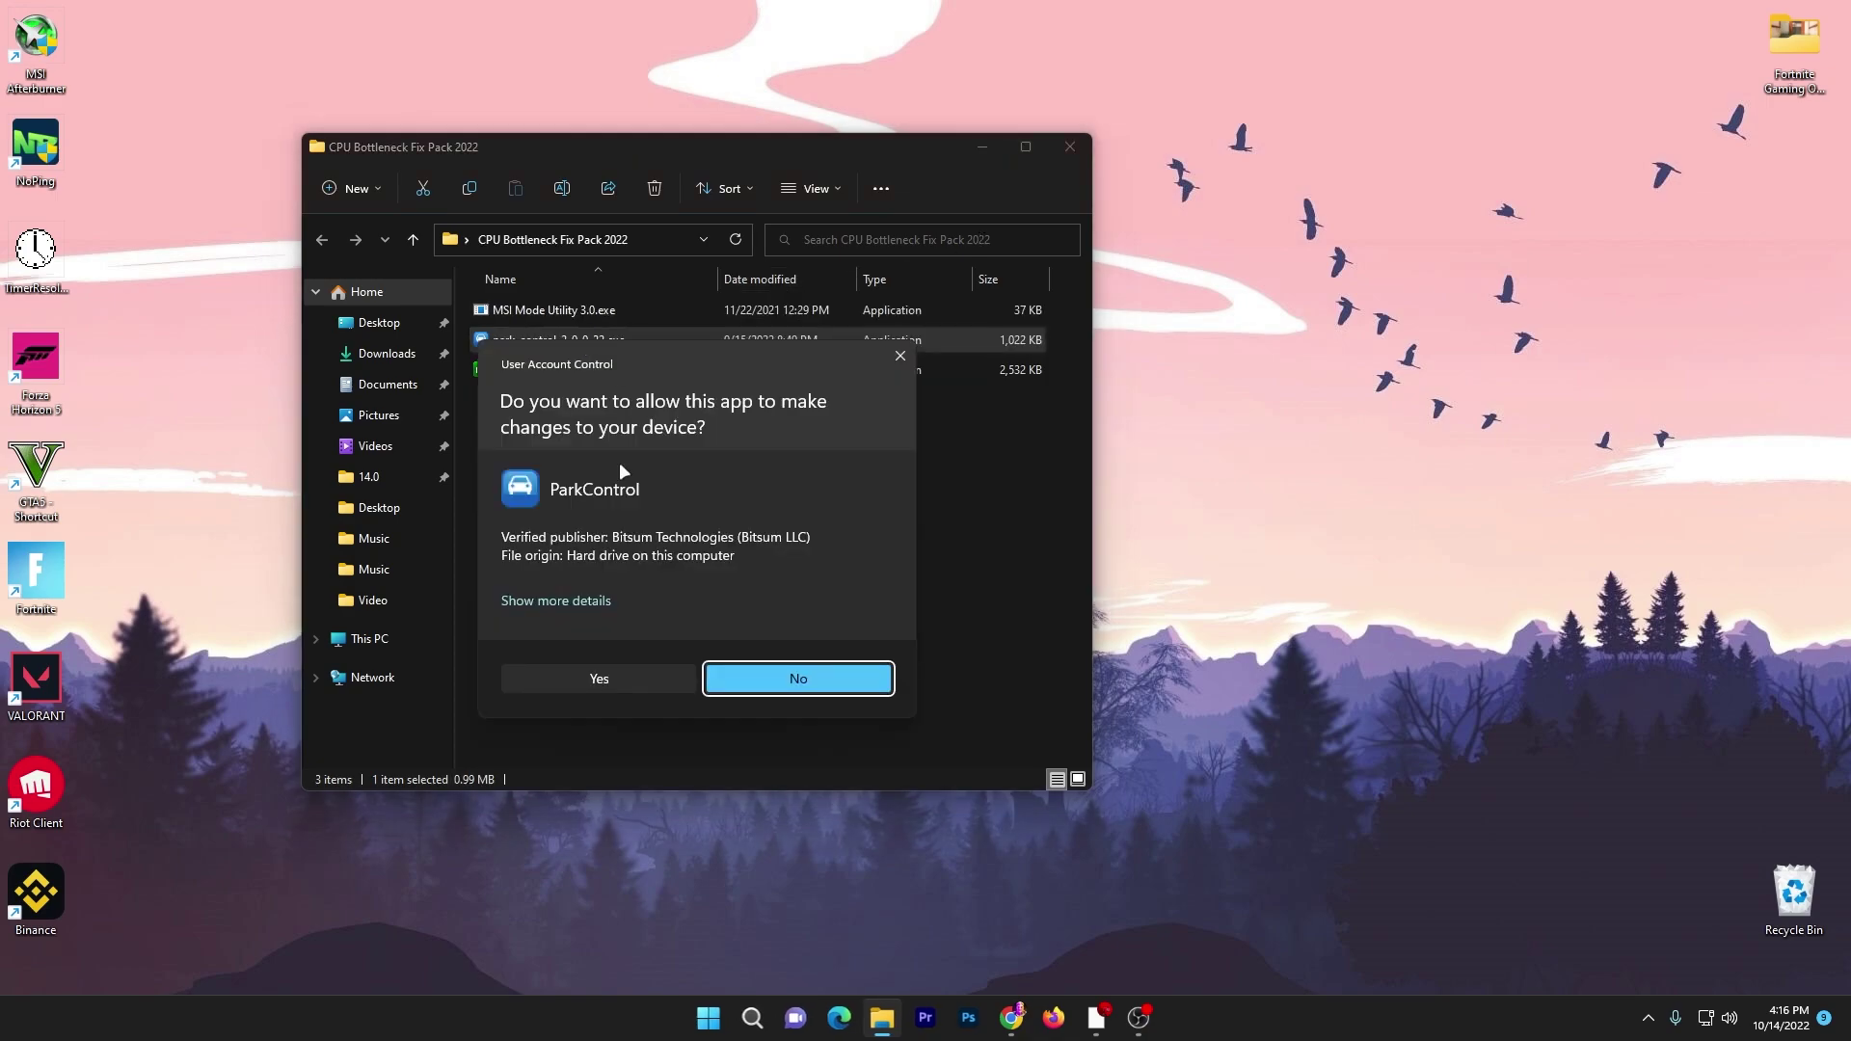
pyautogui.click(847, 673)
pyautogui.click(931, 549)
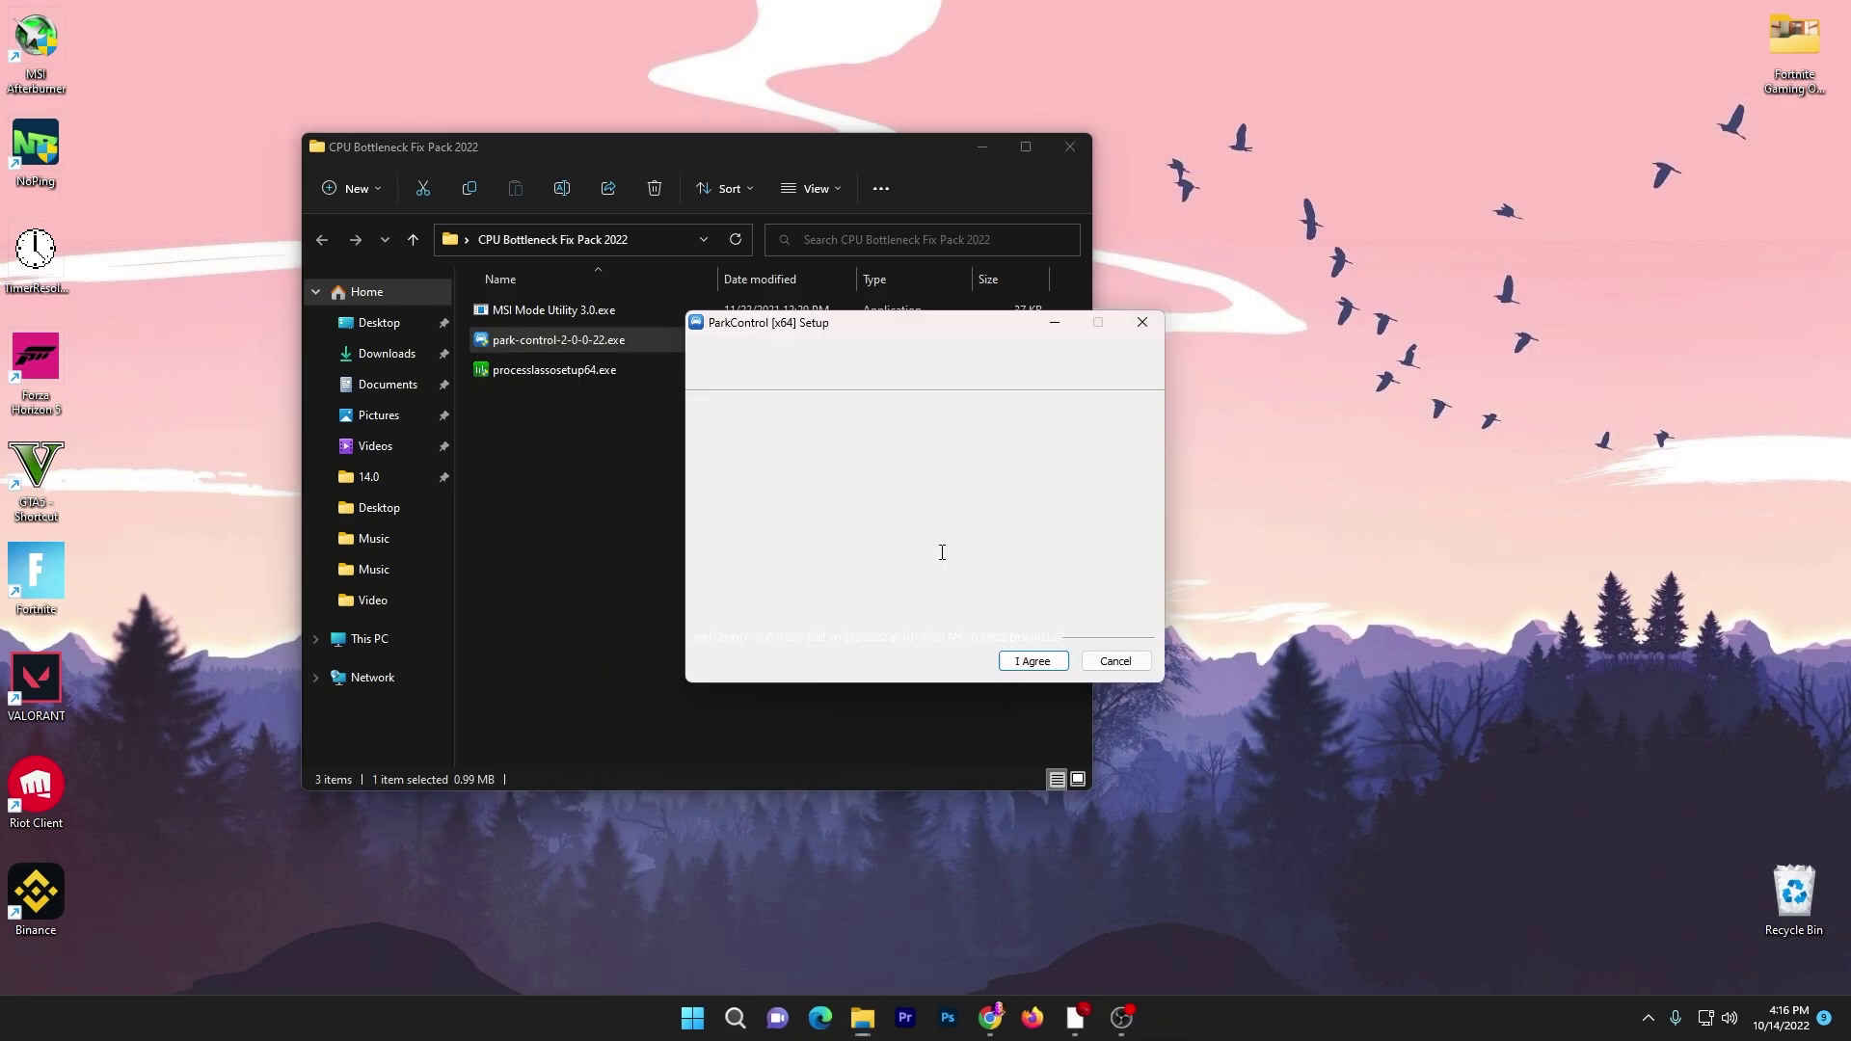
pyautogui.click(1032, 660)
pyautogui.click(1032, 660)
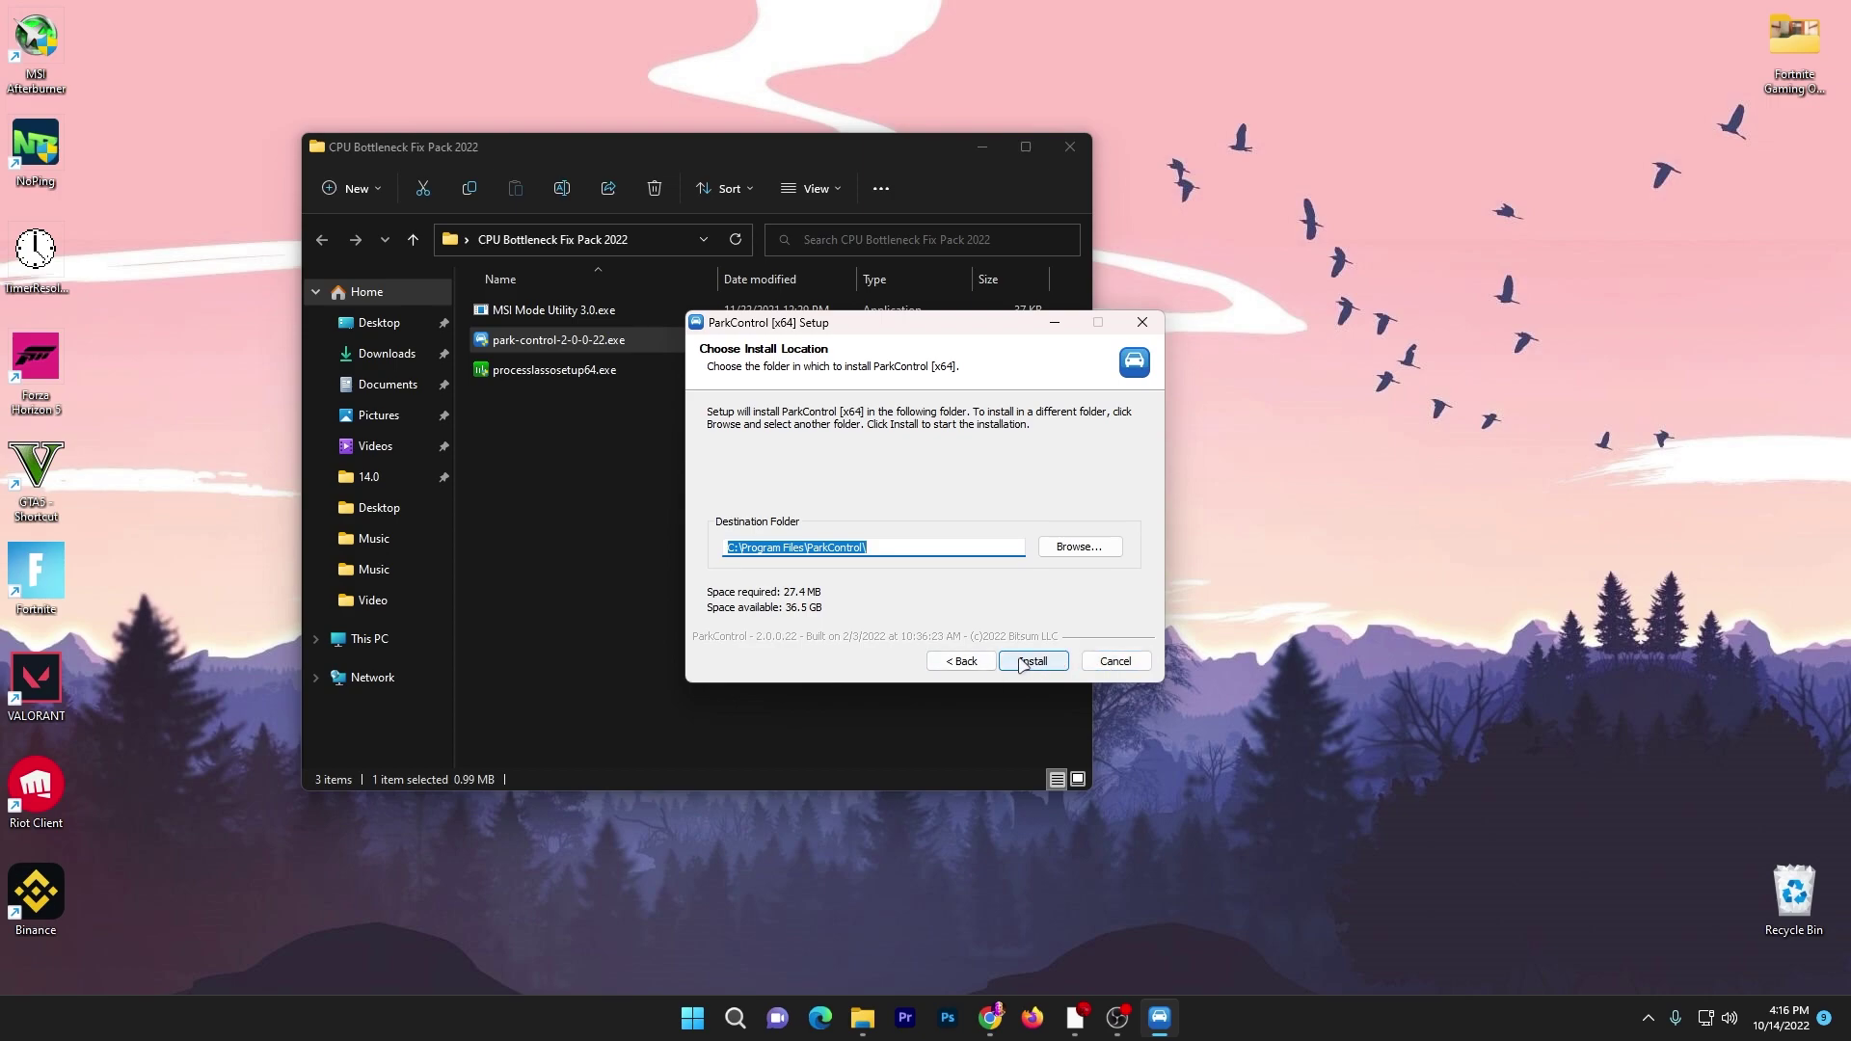
# - Cancel the ParkControl setup and reveal the hidden tray icons
pyautogui.click(1108, 665)
pyautogui.click(976, 571)
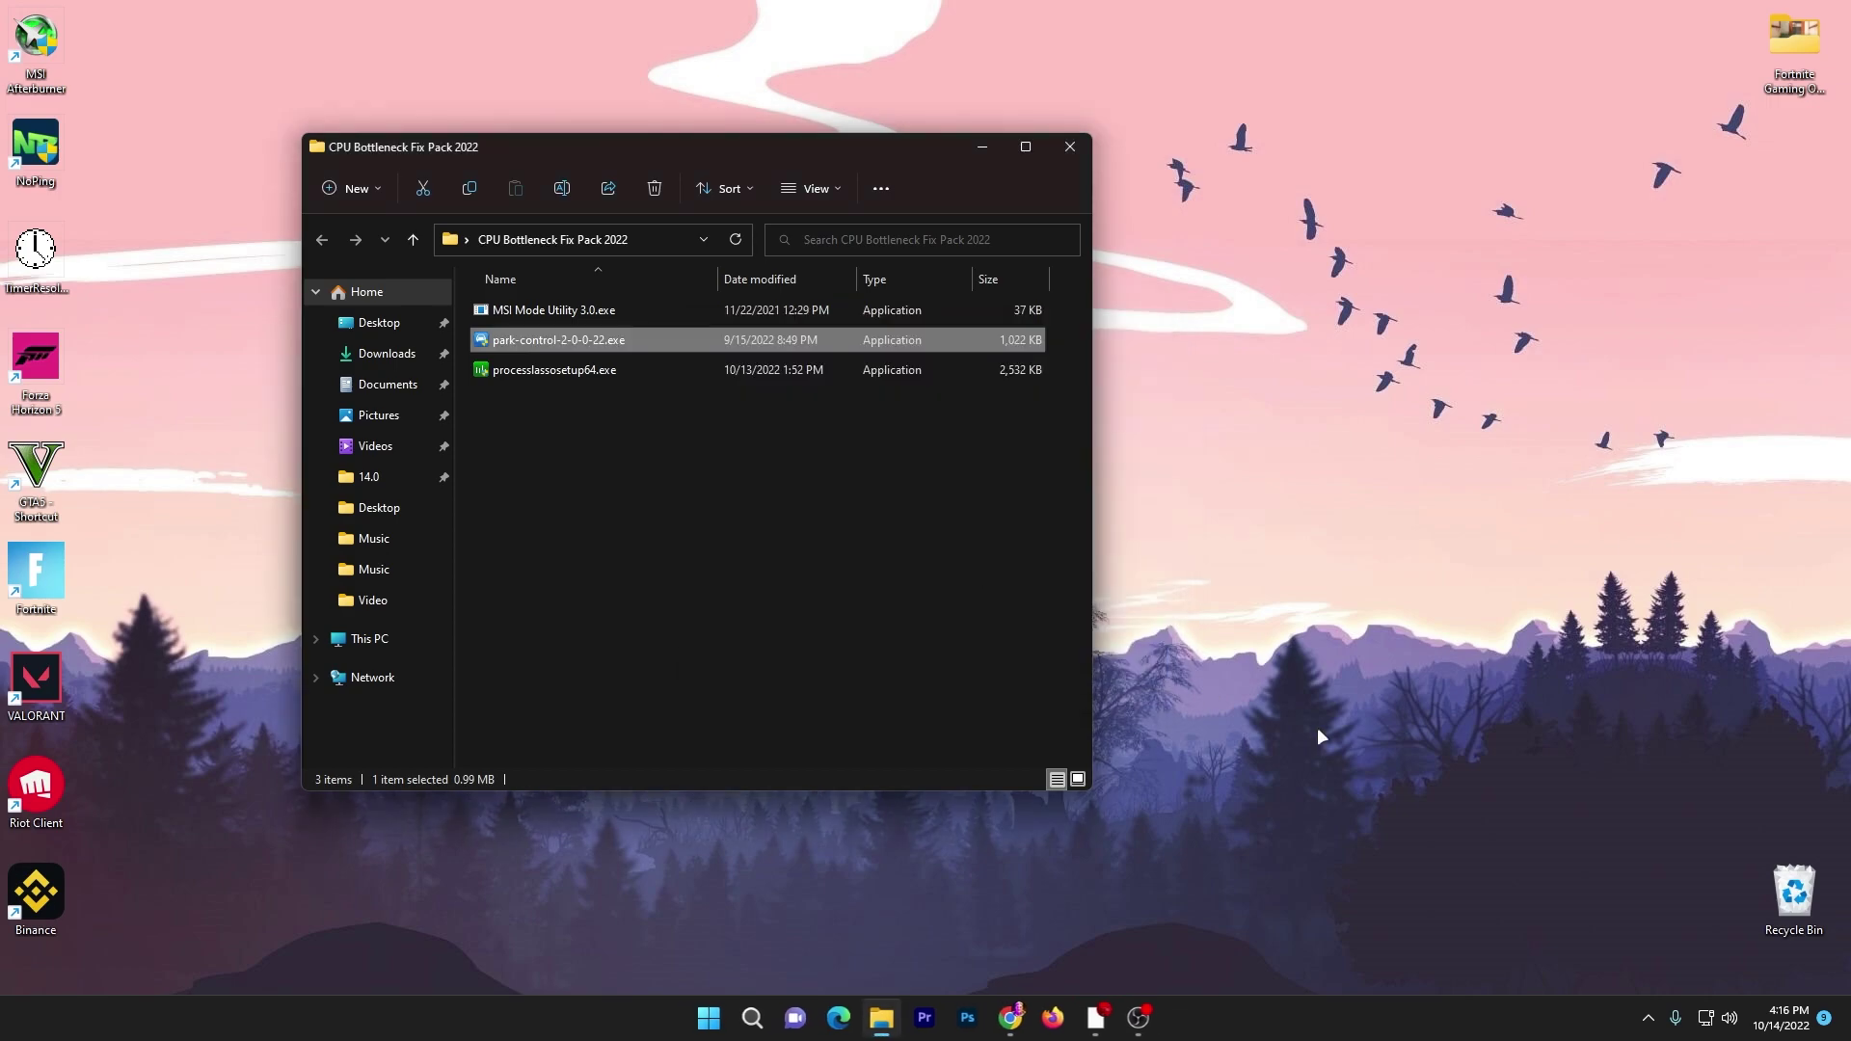
pyautogui.click(1647, 1018)
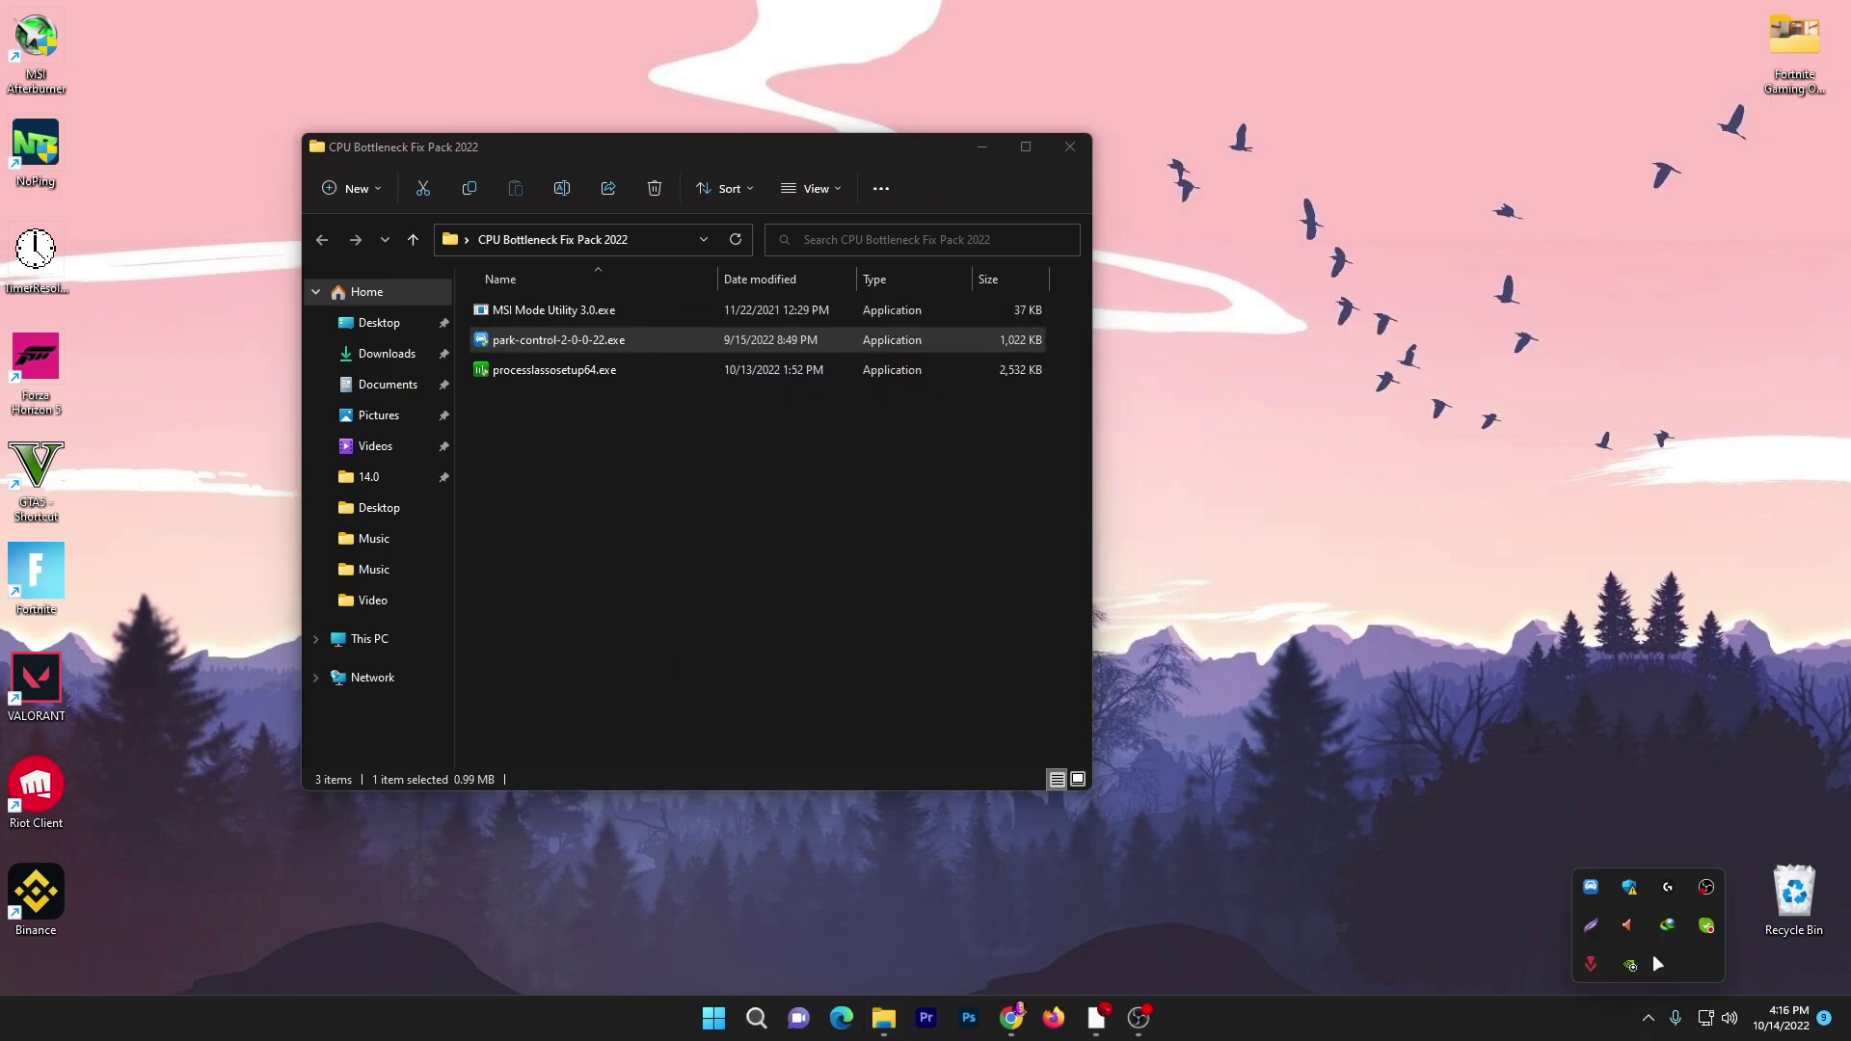
# - Apply the Bitsum Highest Performance profile in ParkControl with core parking disabled
pyautogui.click(1595, 892)
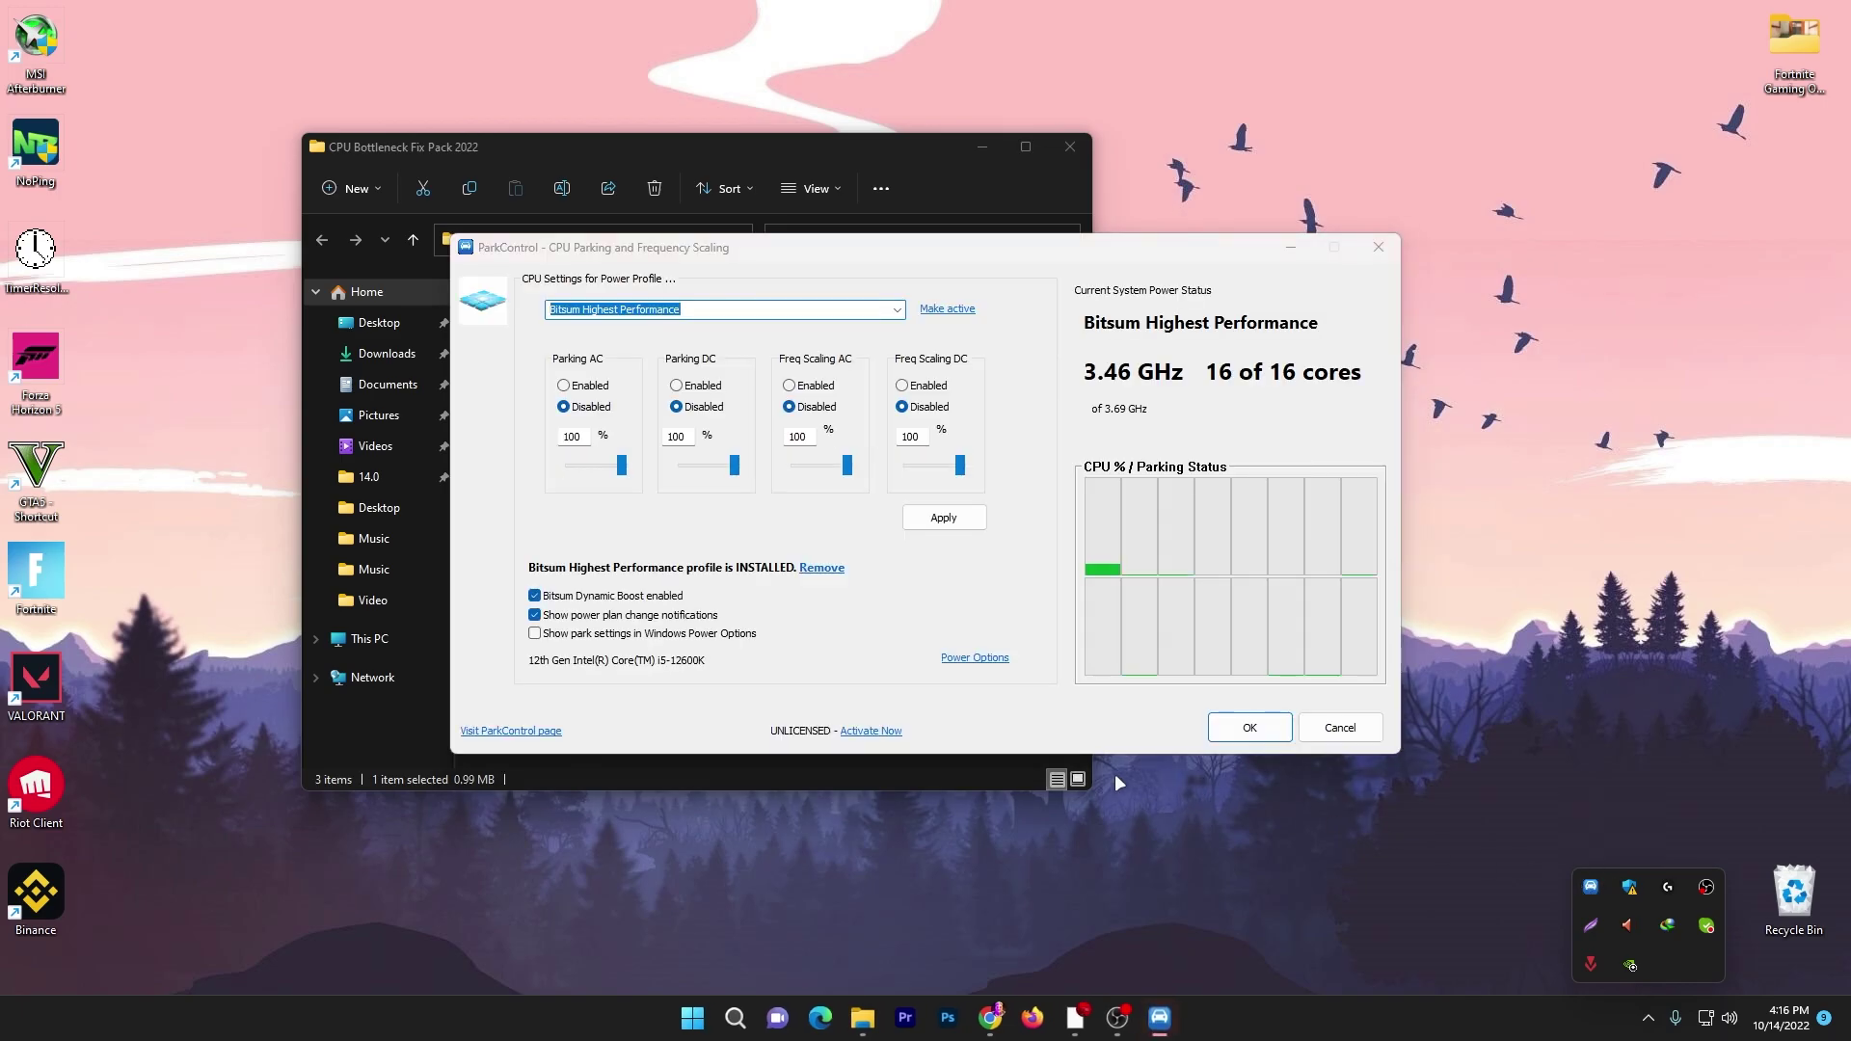
pyautogui.click(896, 308)
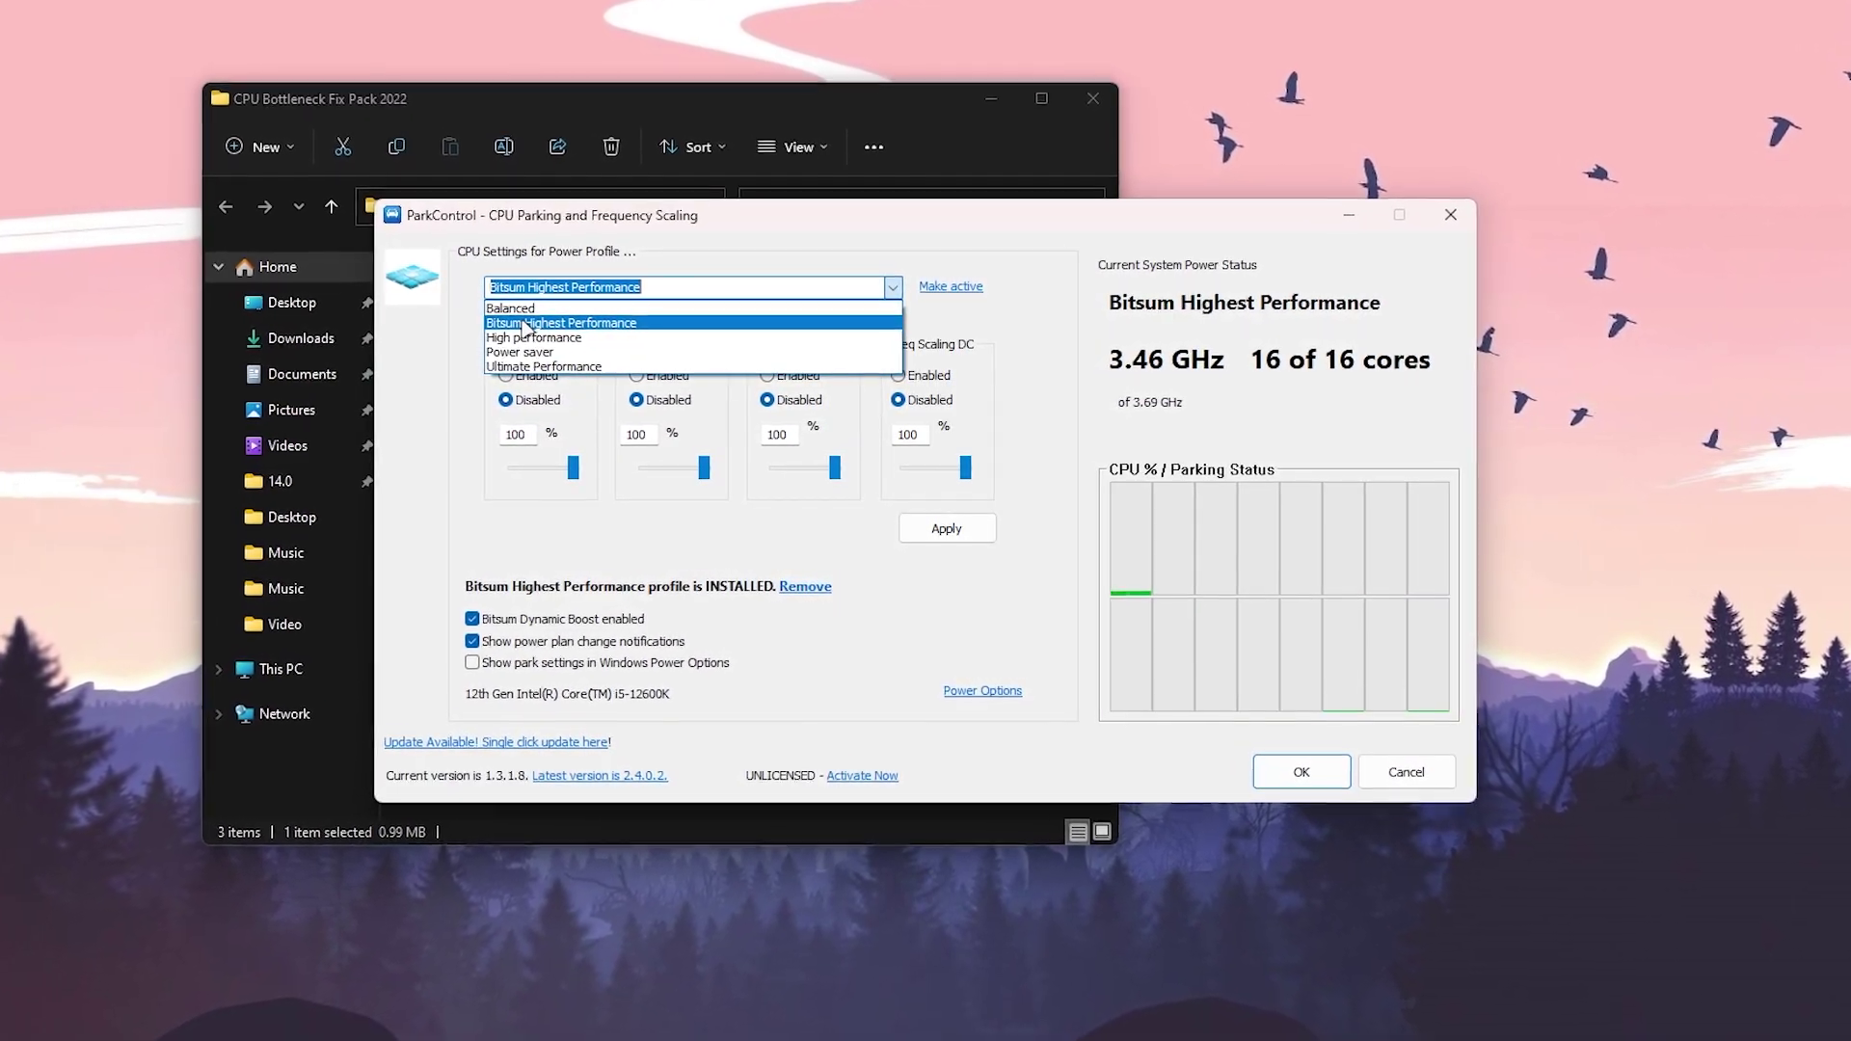
pyautogui.click(539, 331)
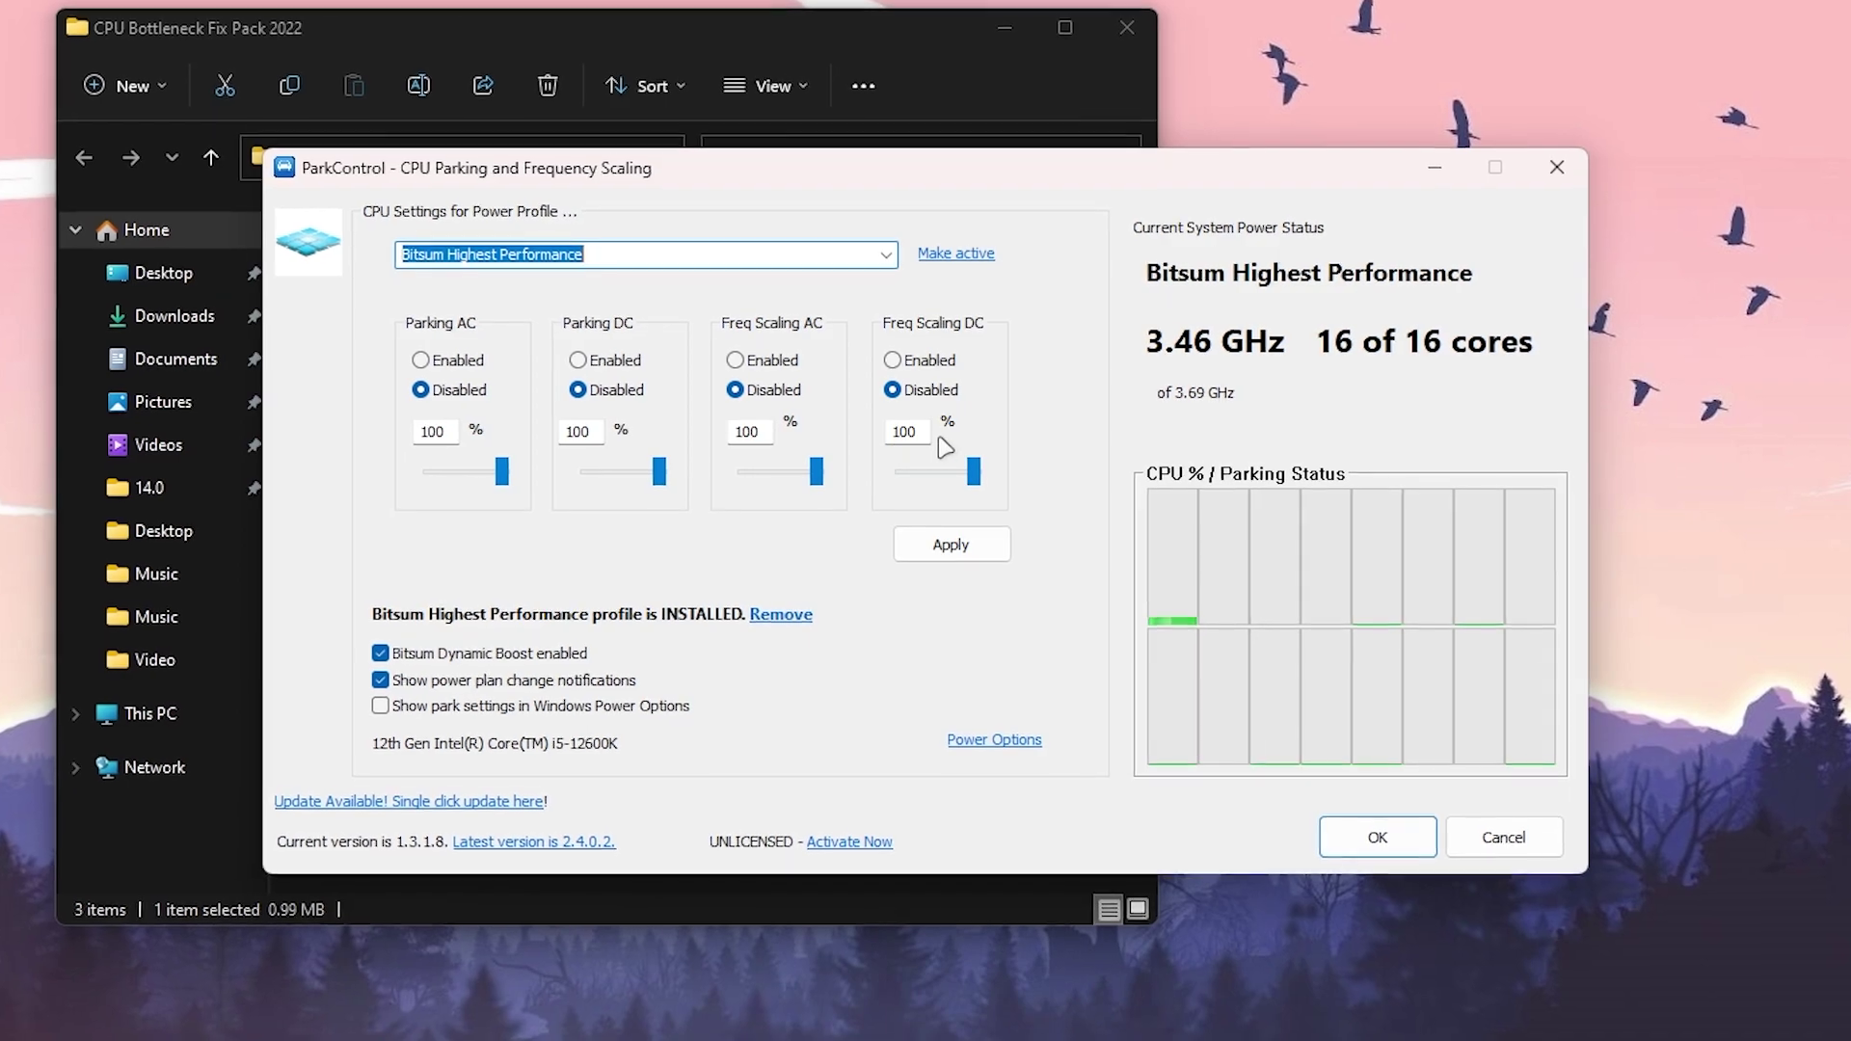
pyautogui.click(950, 543)
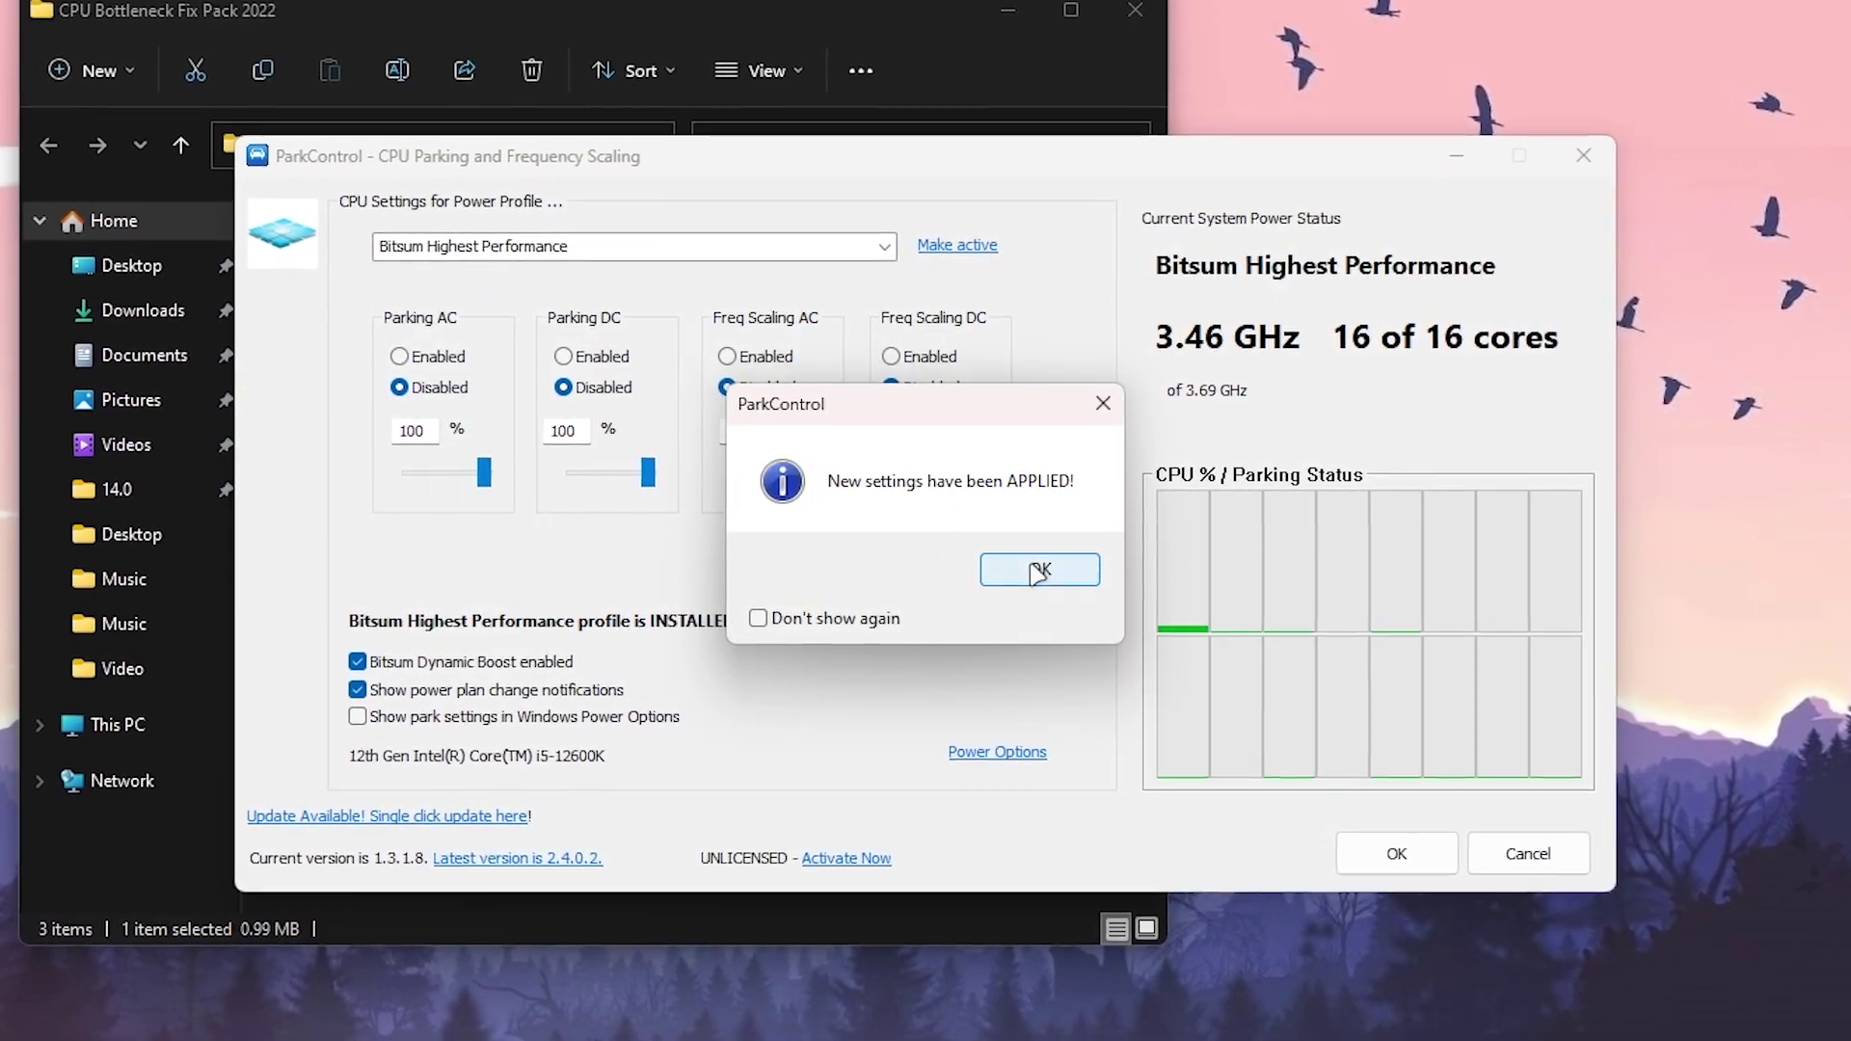
pyautogui.click(1038, 568)
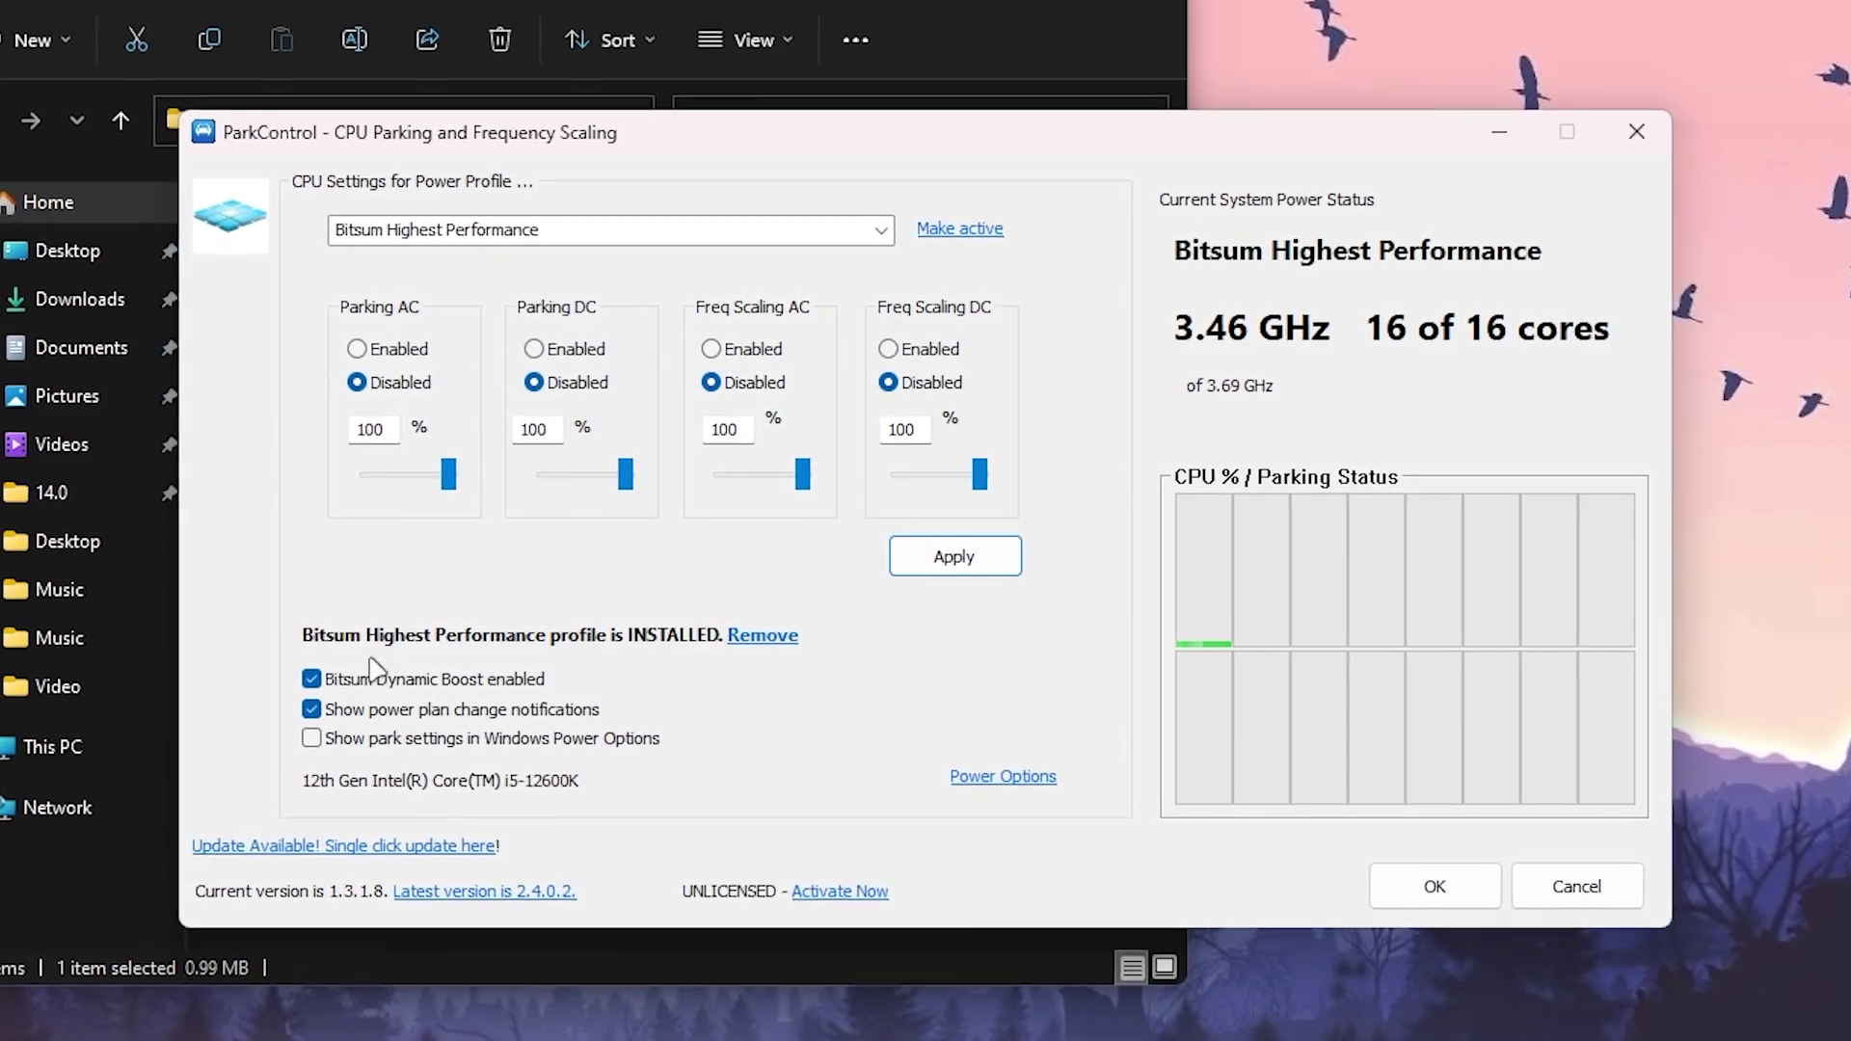
# - Set Dynamic Boost to use Bitsum Highest Performance when idle, then close ParkControl
pyautogui.click(443, 678)
pyautogui.click(442, 678)
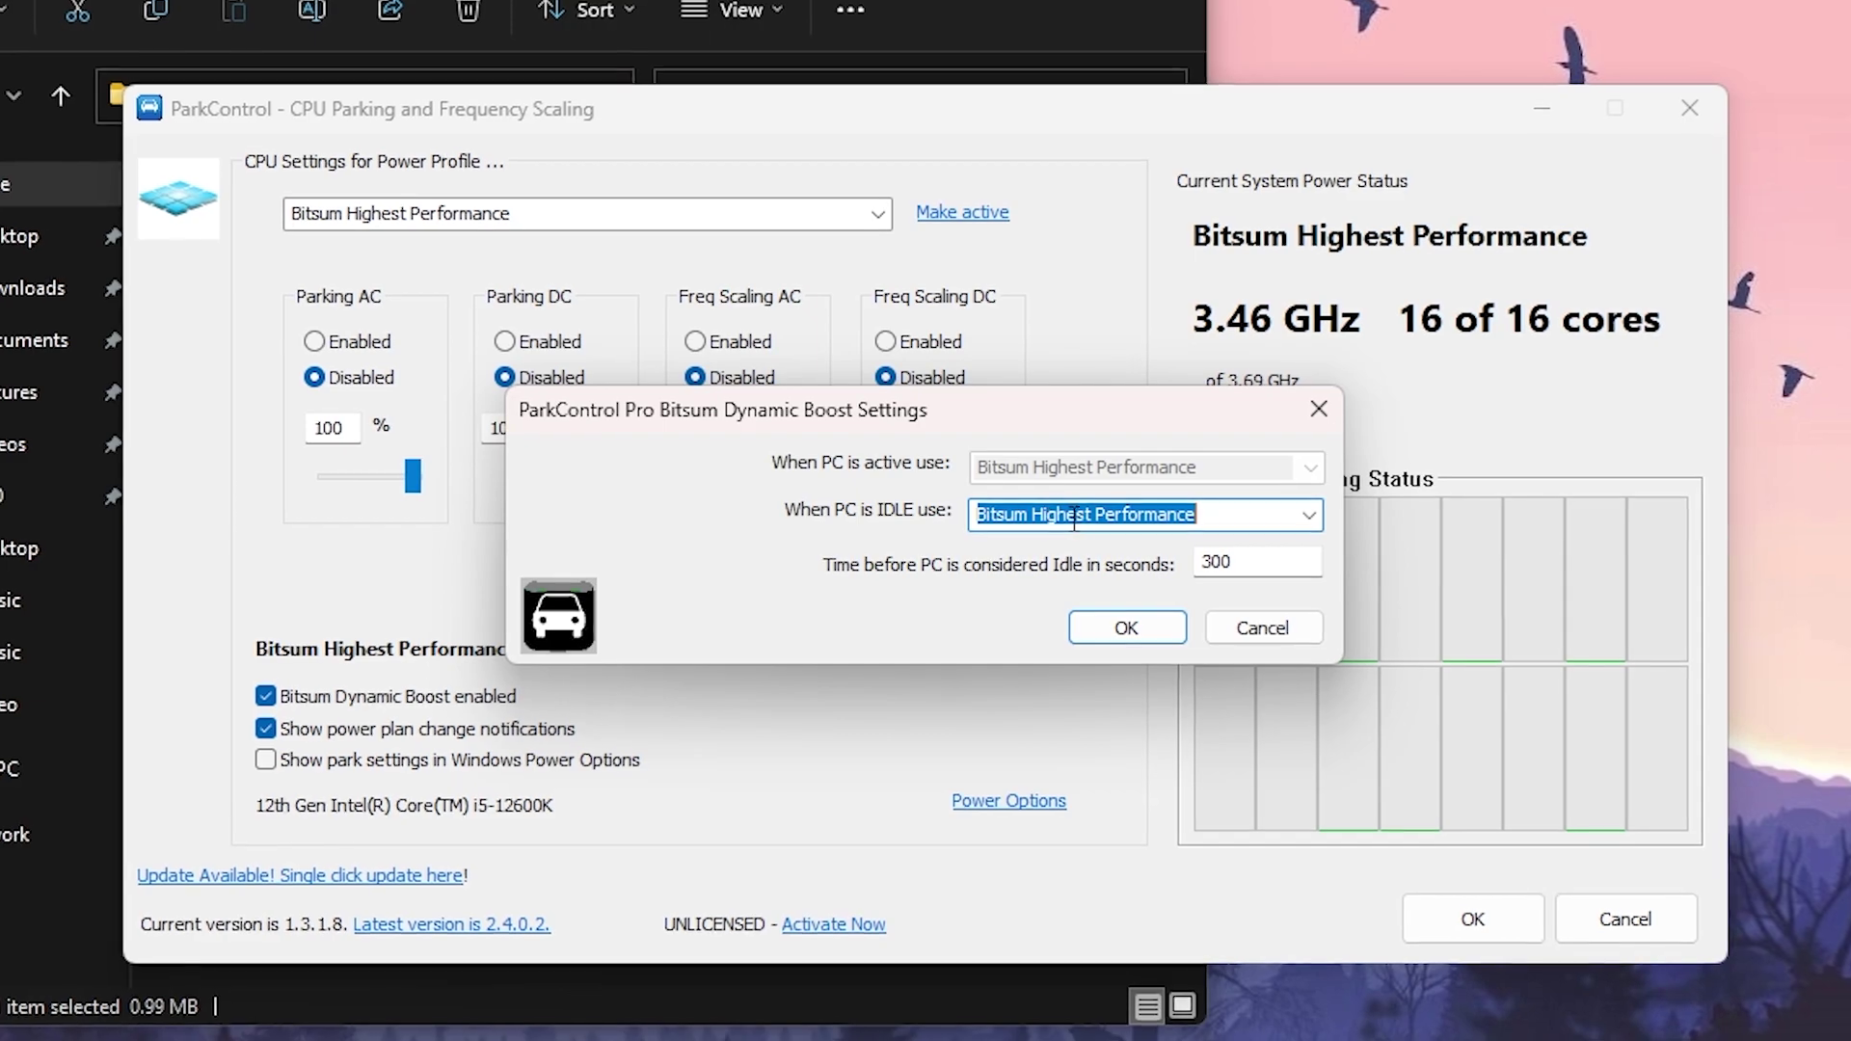
pyautogui.click(1305, 514)
pyautogui.click(1085, 570)
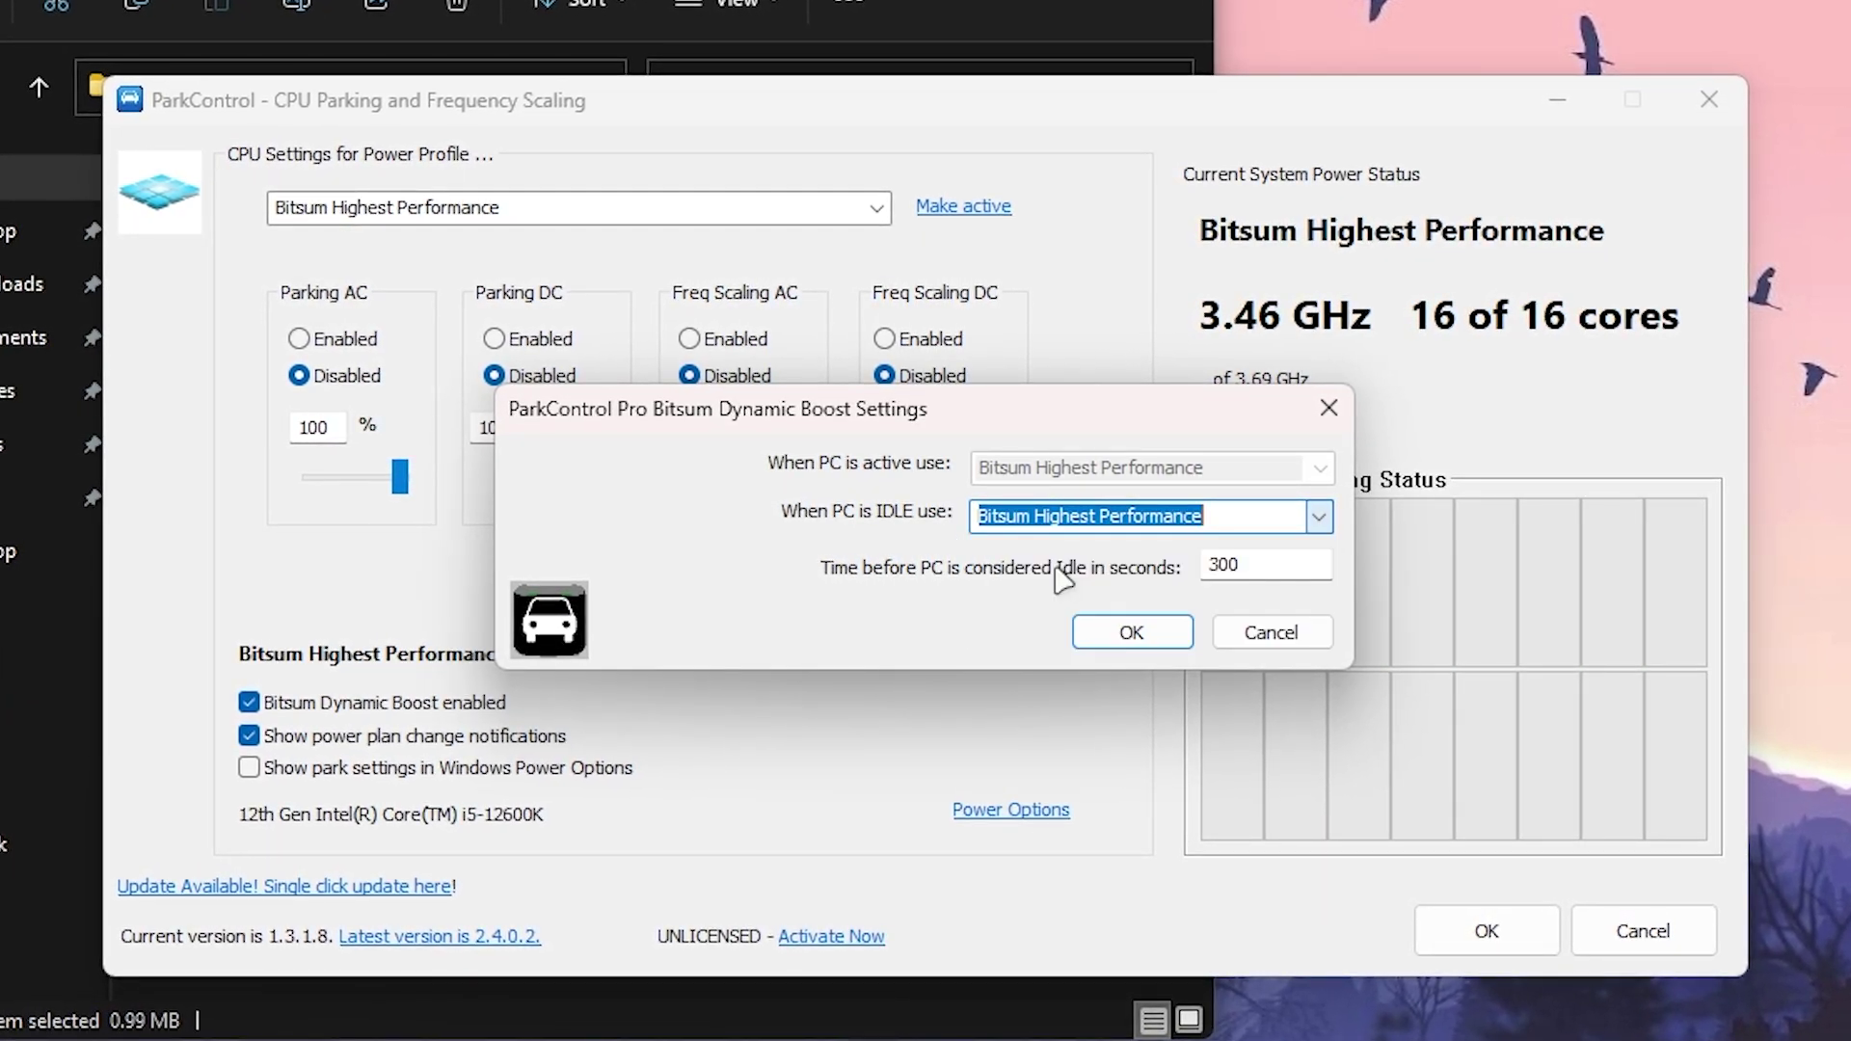
pyautogui.click(1126, 633)
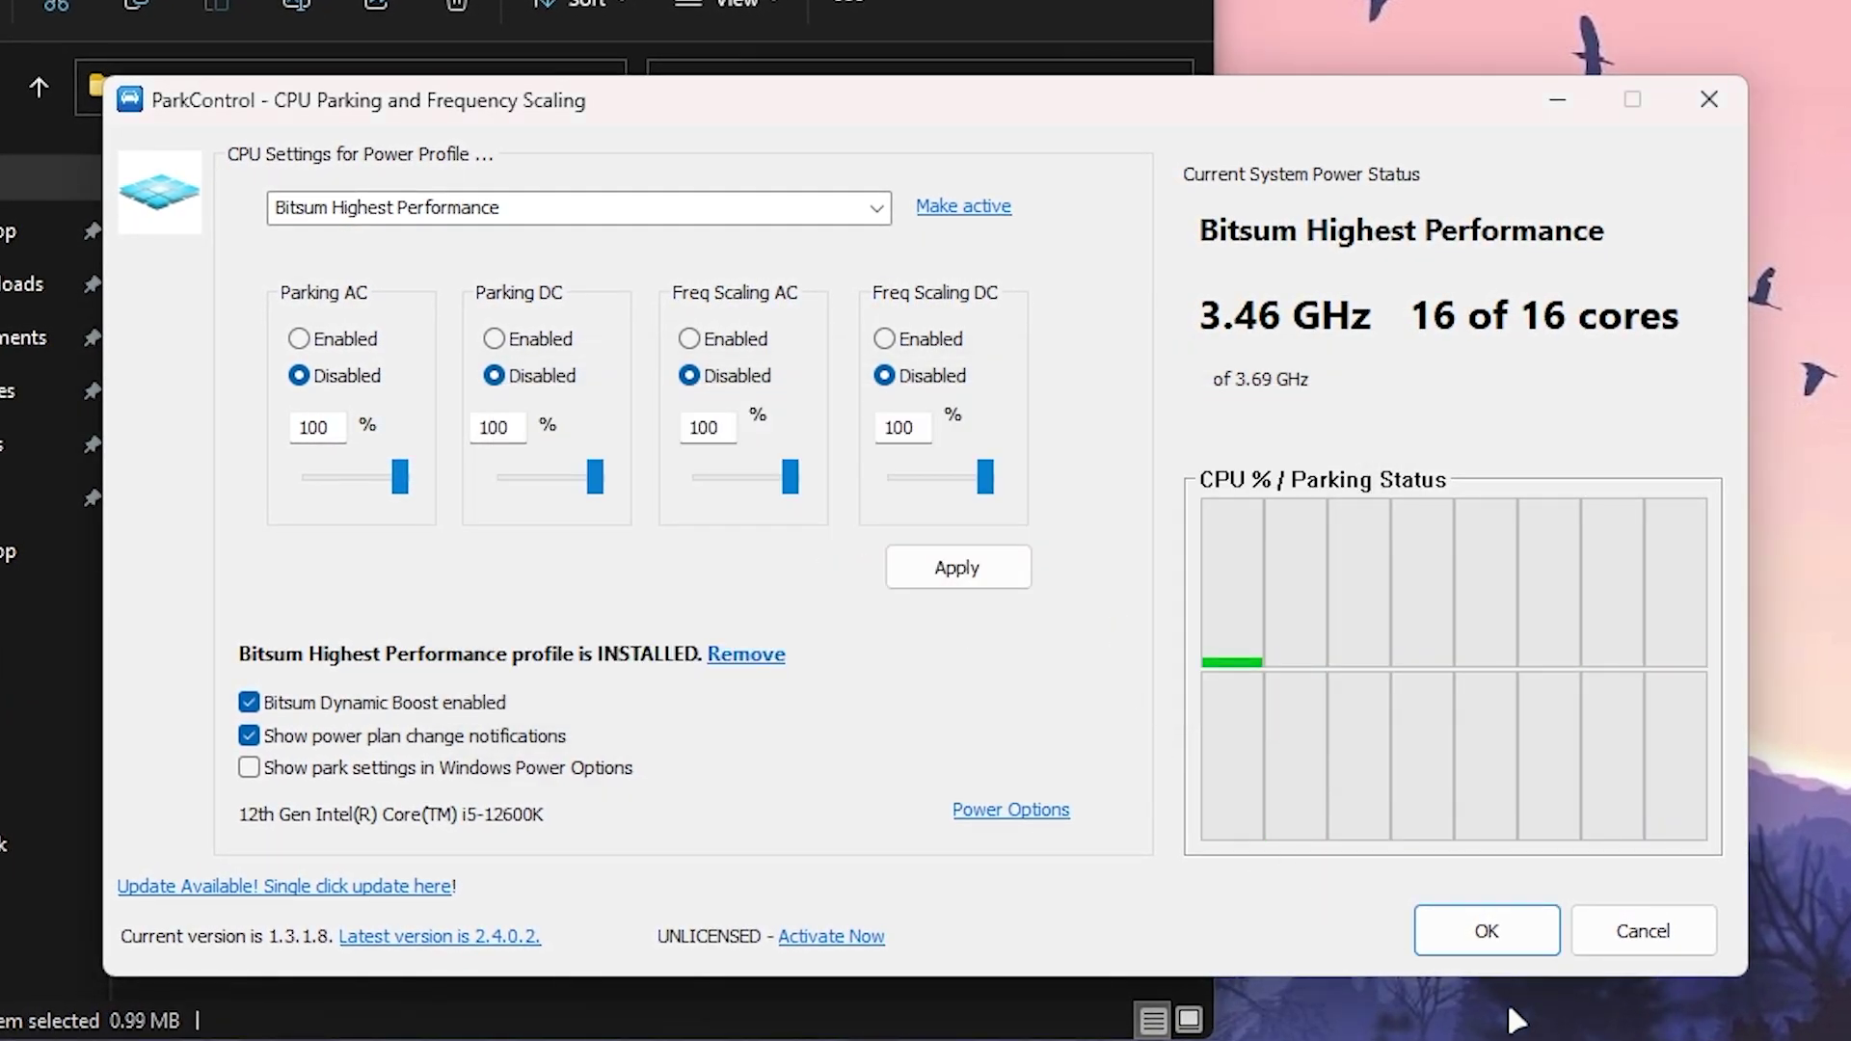
pyautogui.click(1493, 942)
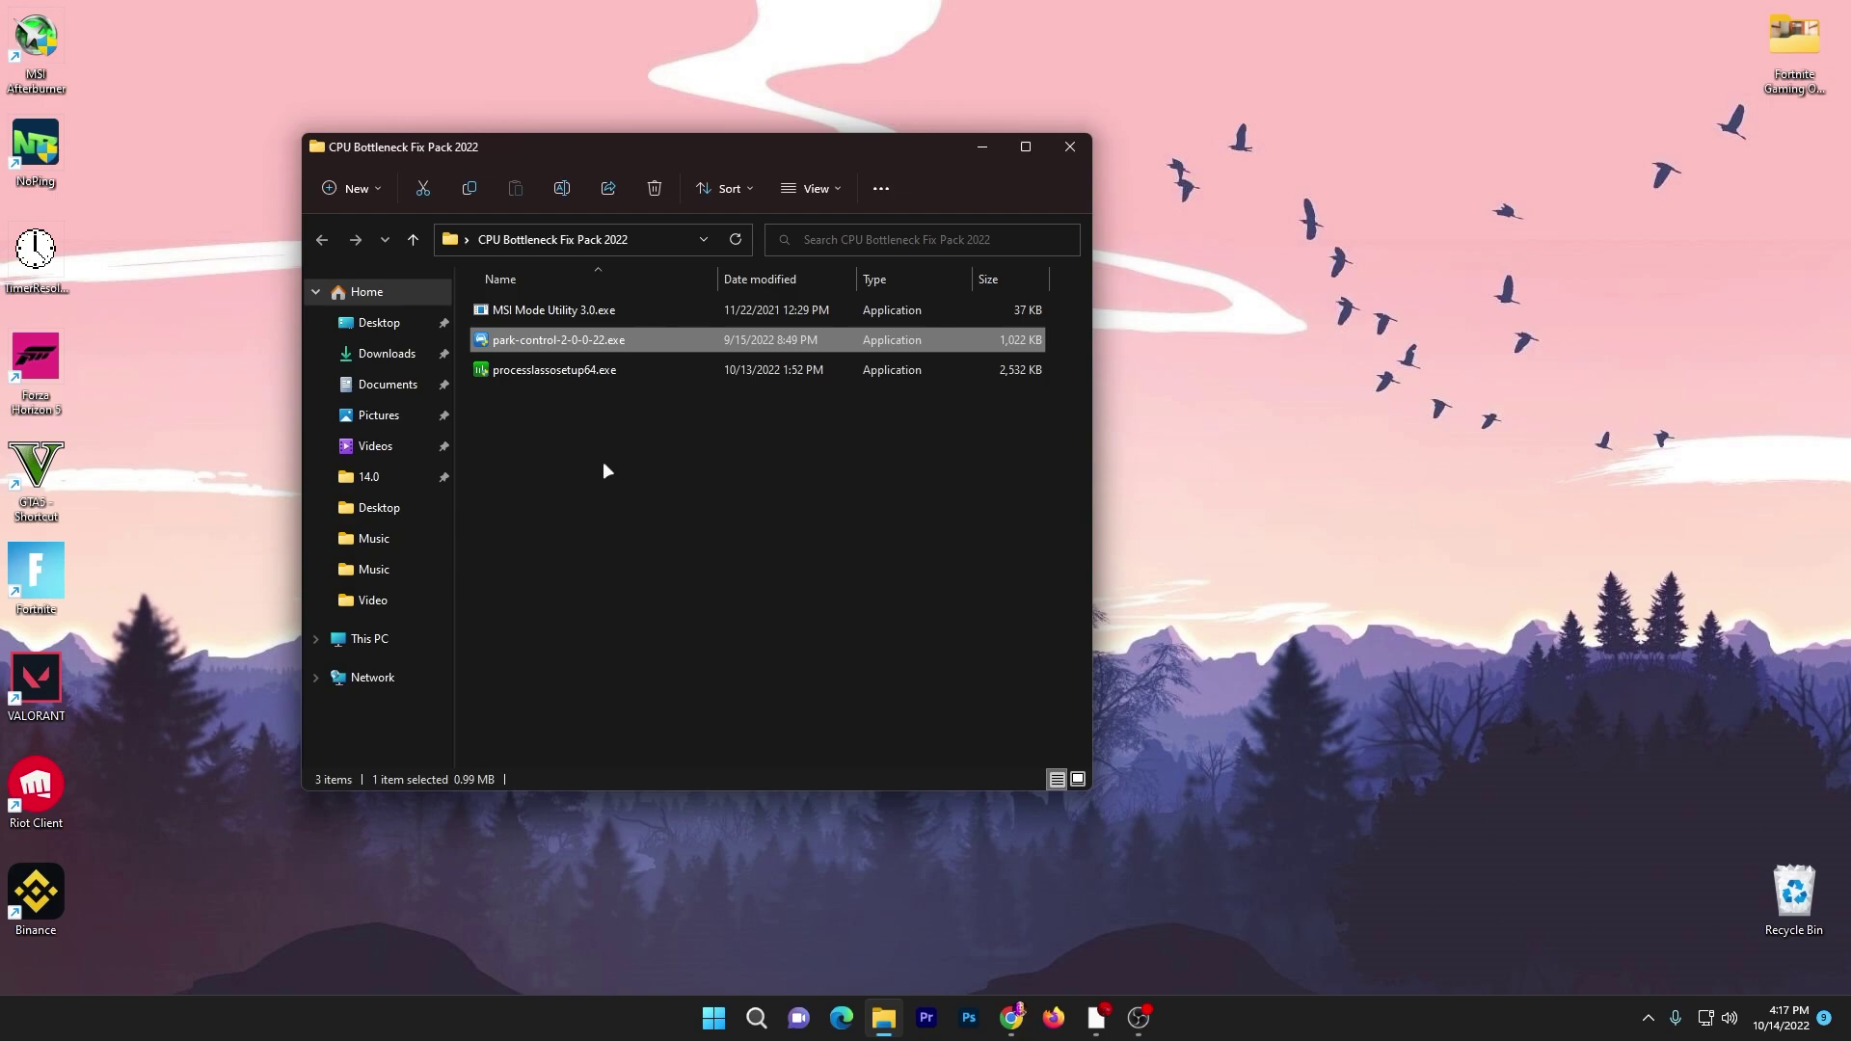
# - Install Process Lasso from processlassosetup64.exe with the default language, components and location
pyautogui.doubleClick(511, 369)
pyautogui.click(742, 559)
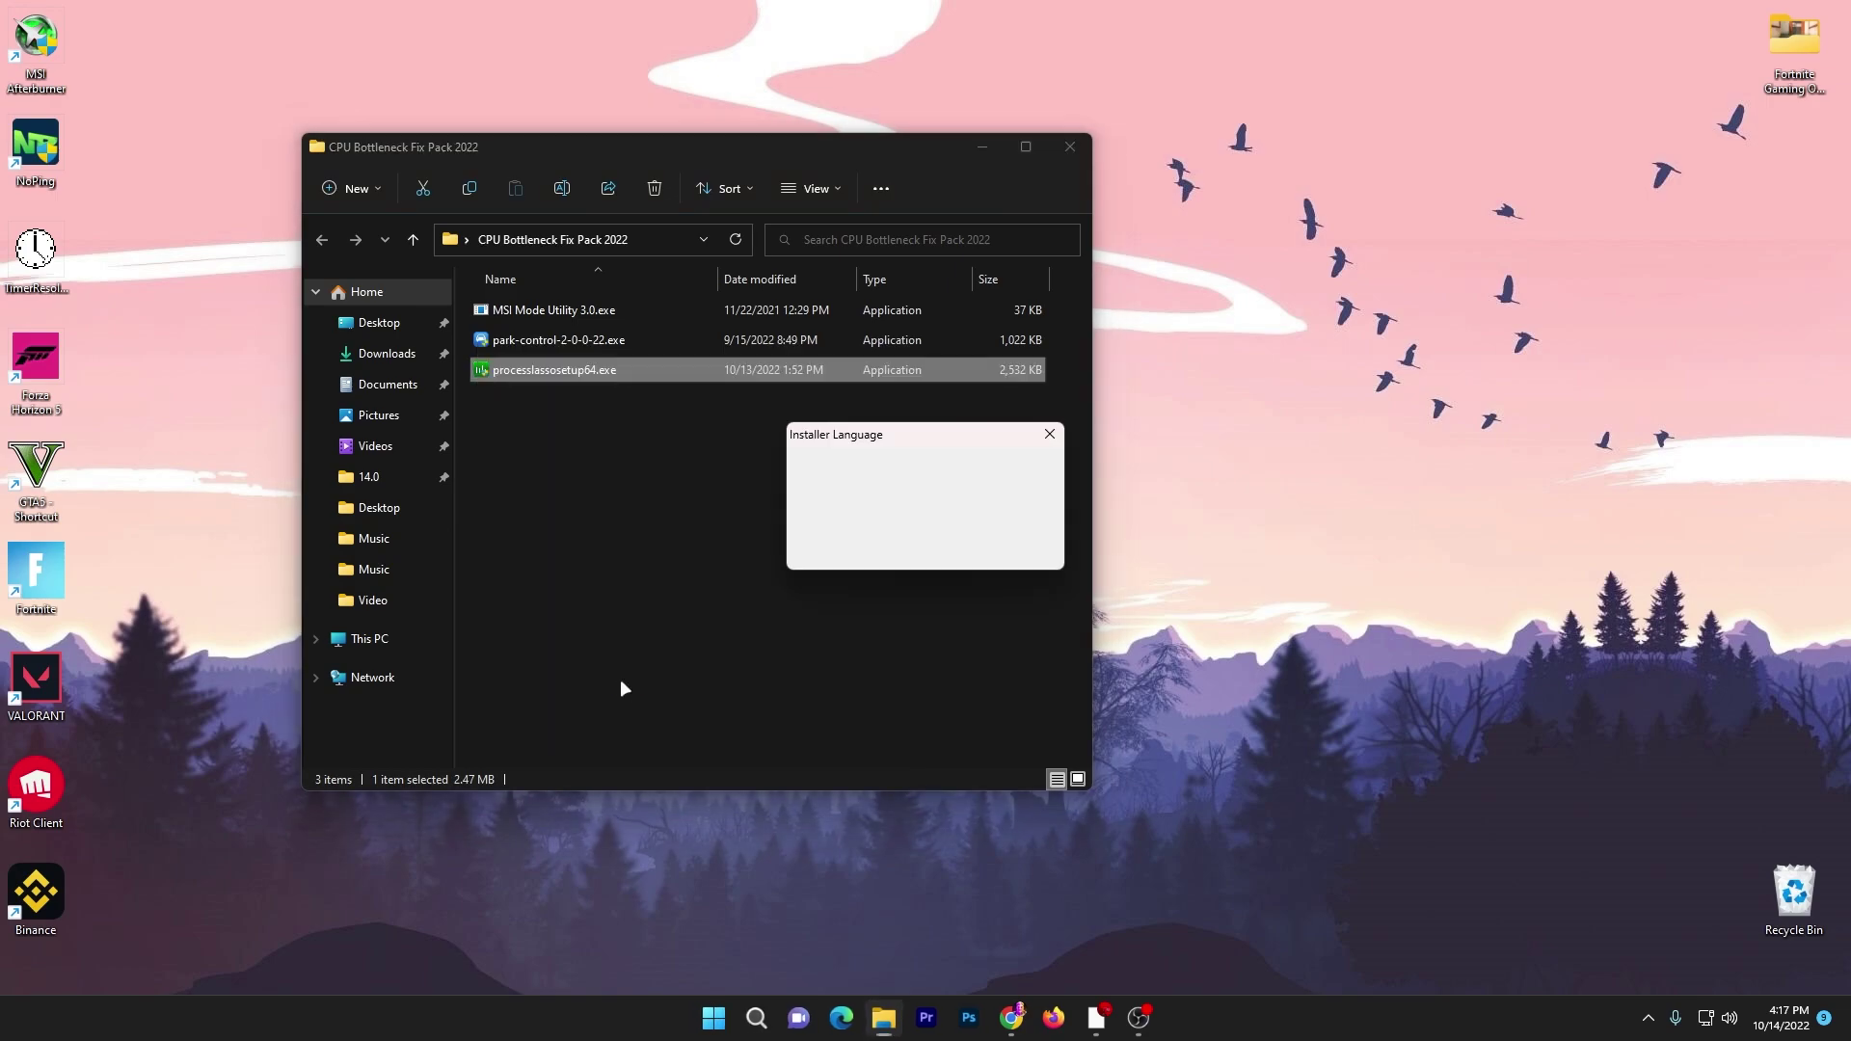
pyautogui.click(931, 552)
pyautogui.click(1030, 661)
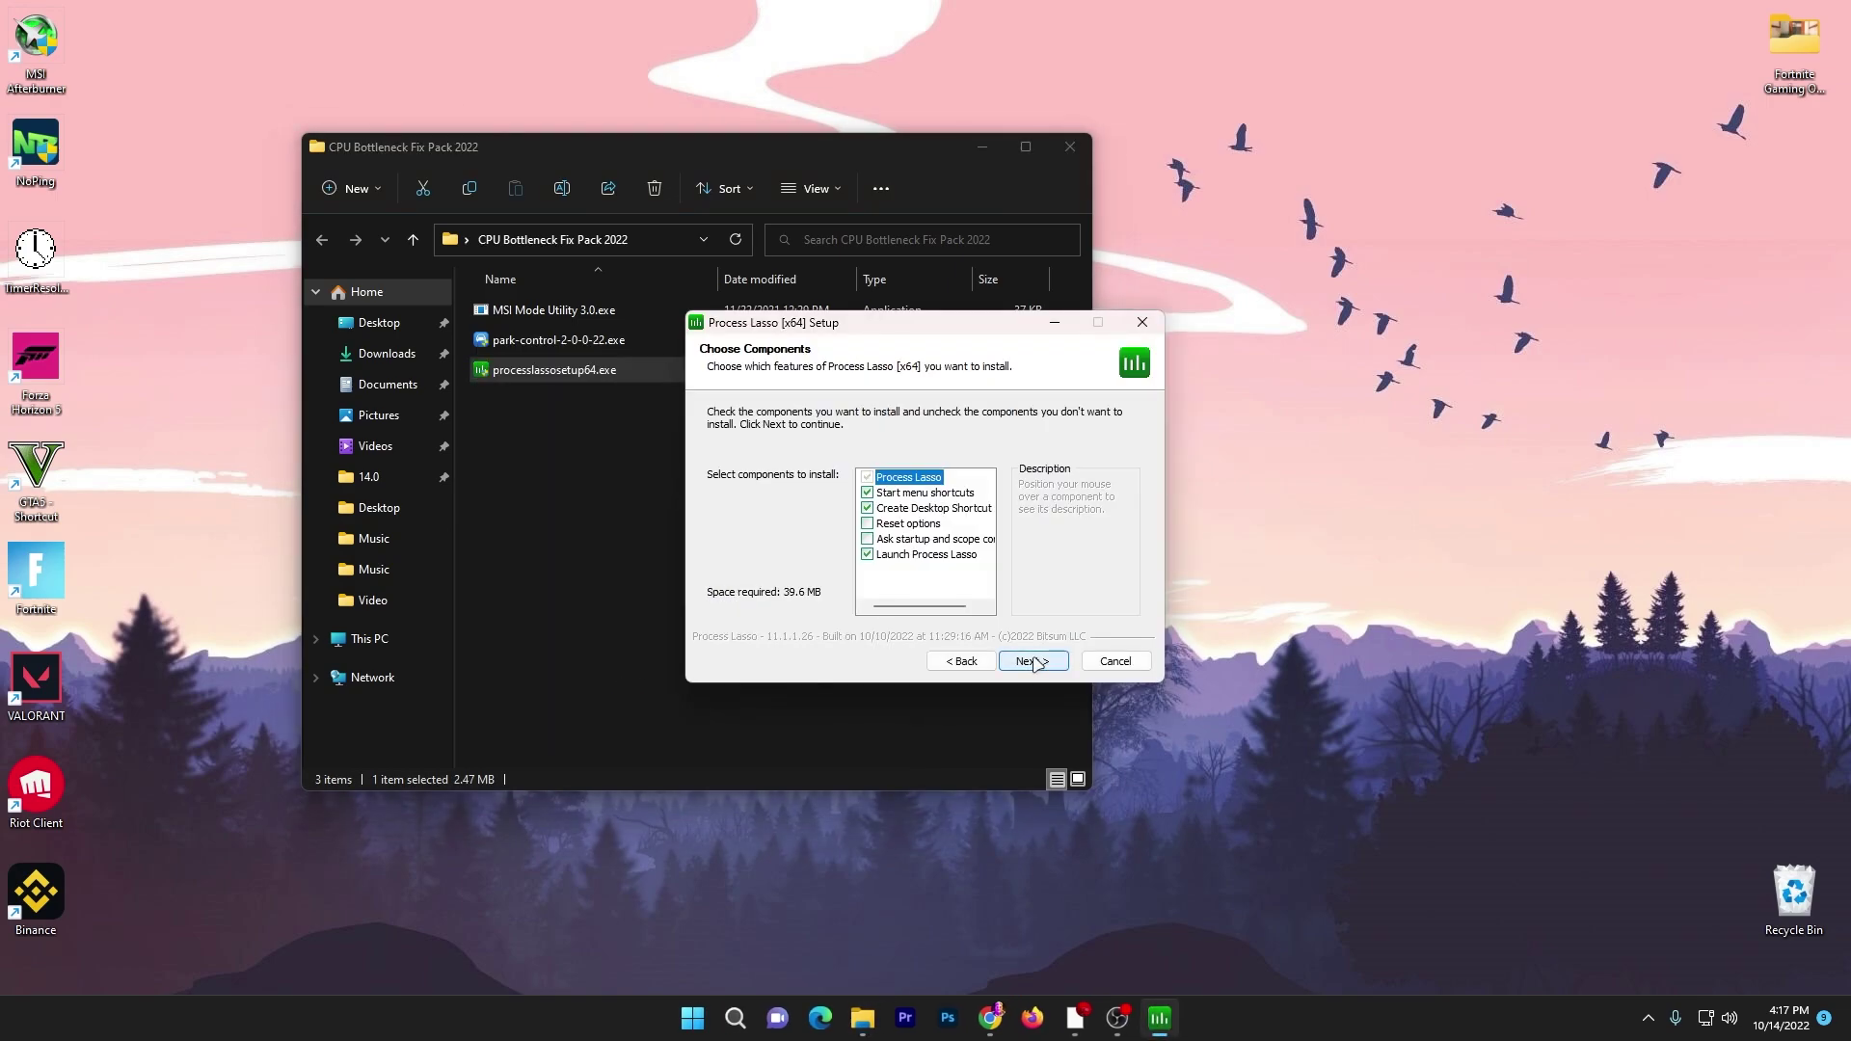
pyautogui.click(1030, 661)
pyautogui.click(1029, 661)
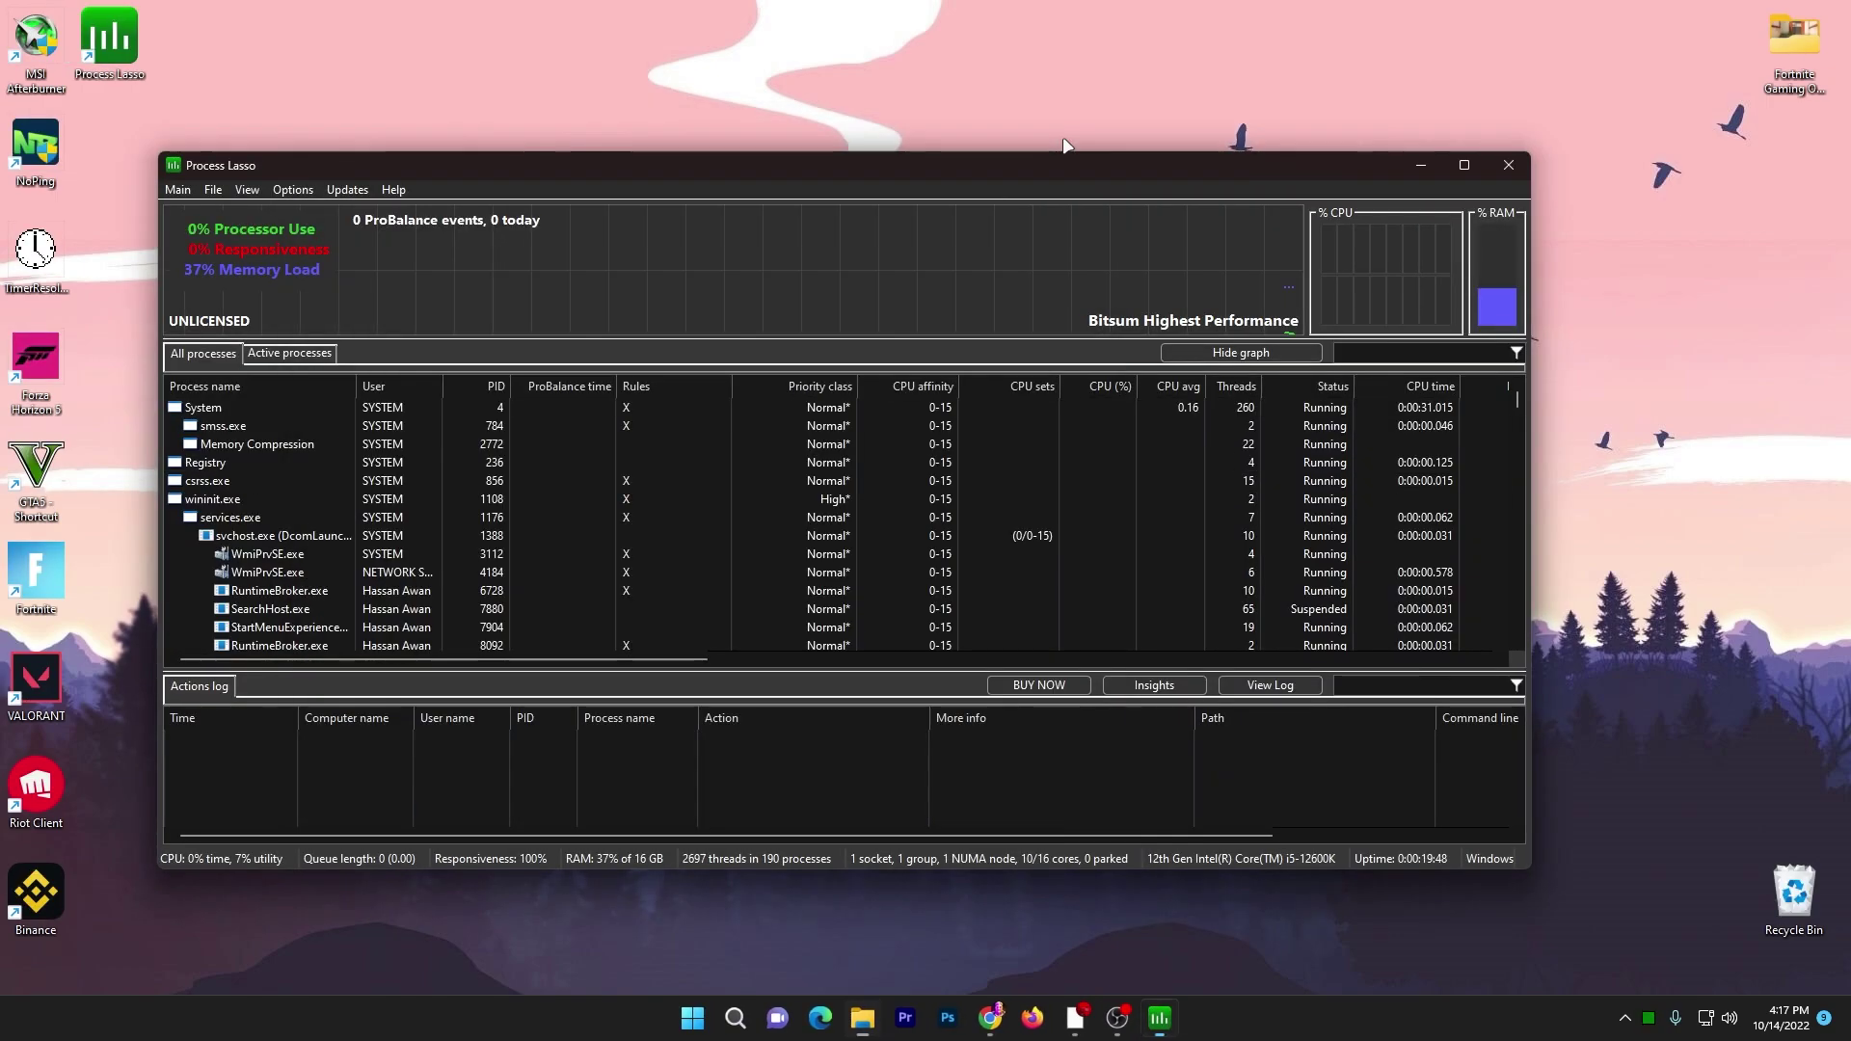
# - Reposition the Process Lasso window and disable ProBalance from the Main menu
pyautogui.moveTo(825, 177); pyautogui.dragTo(964, 164)
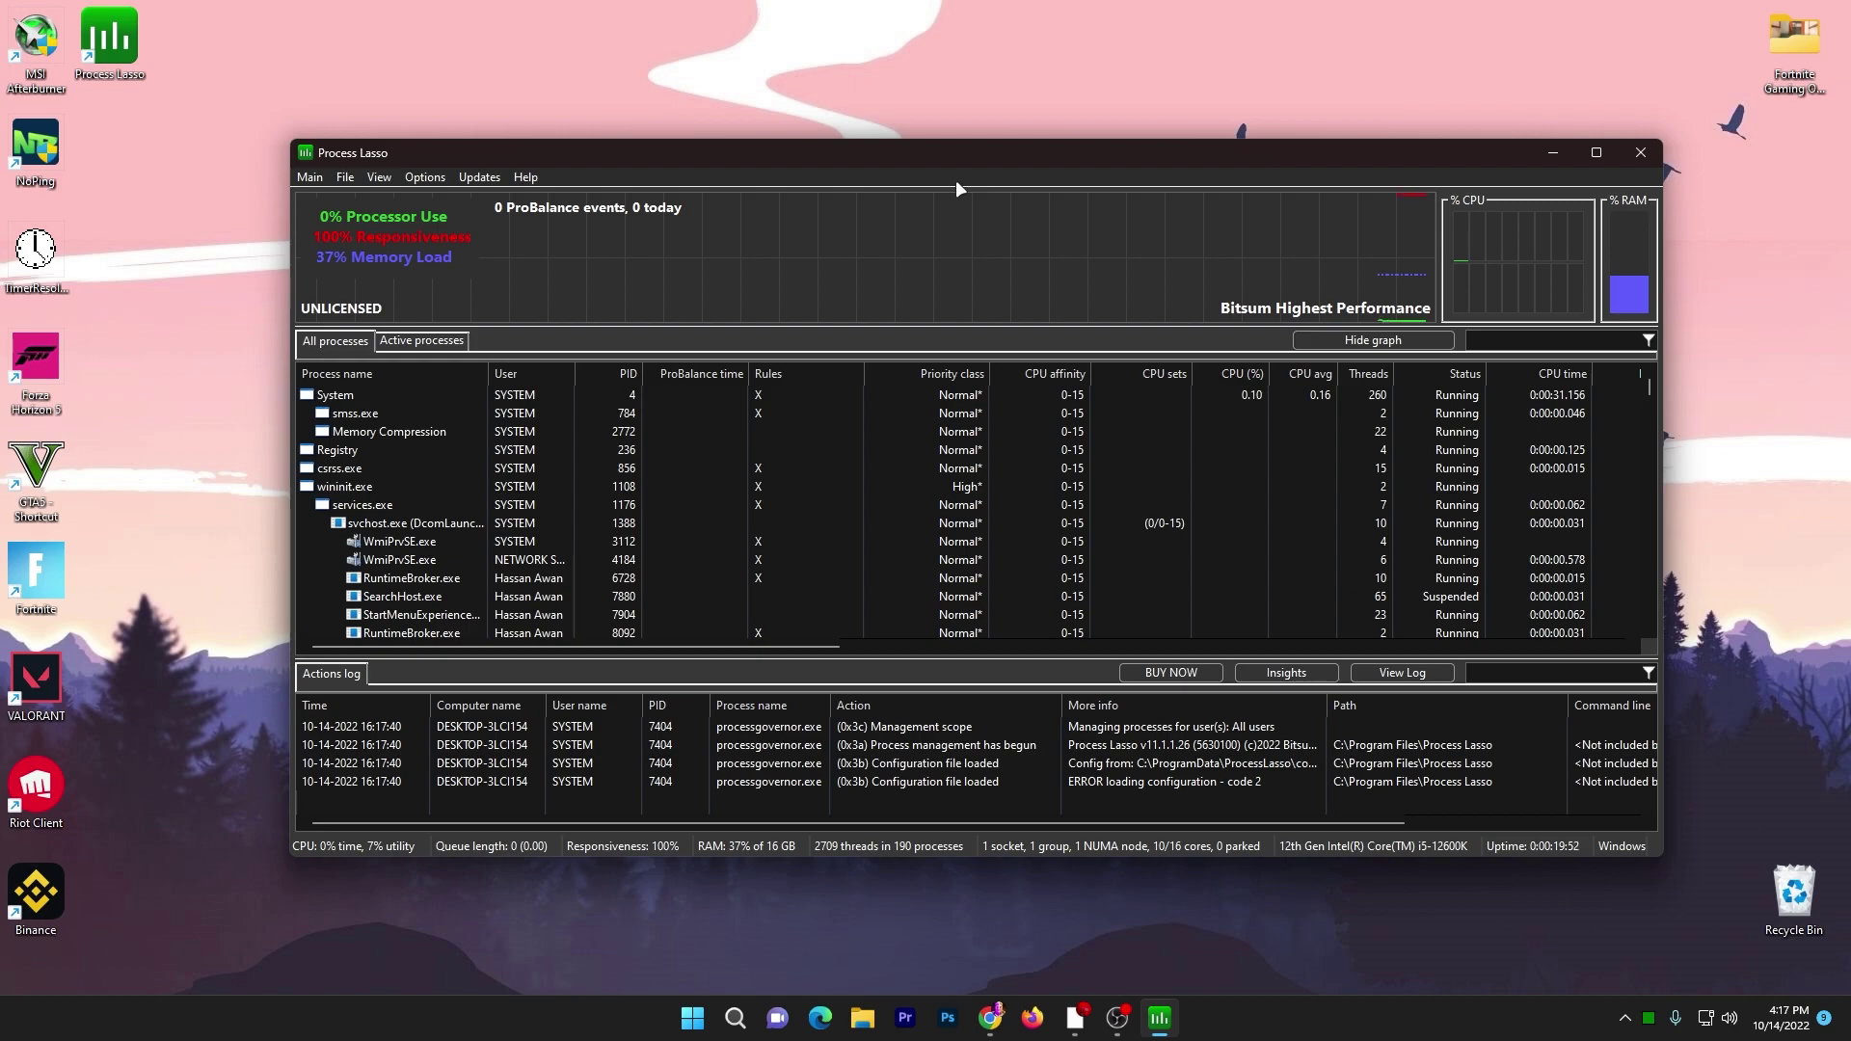
pyautogui.click(307, 178)
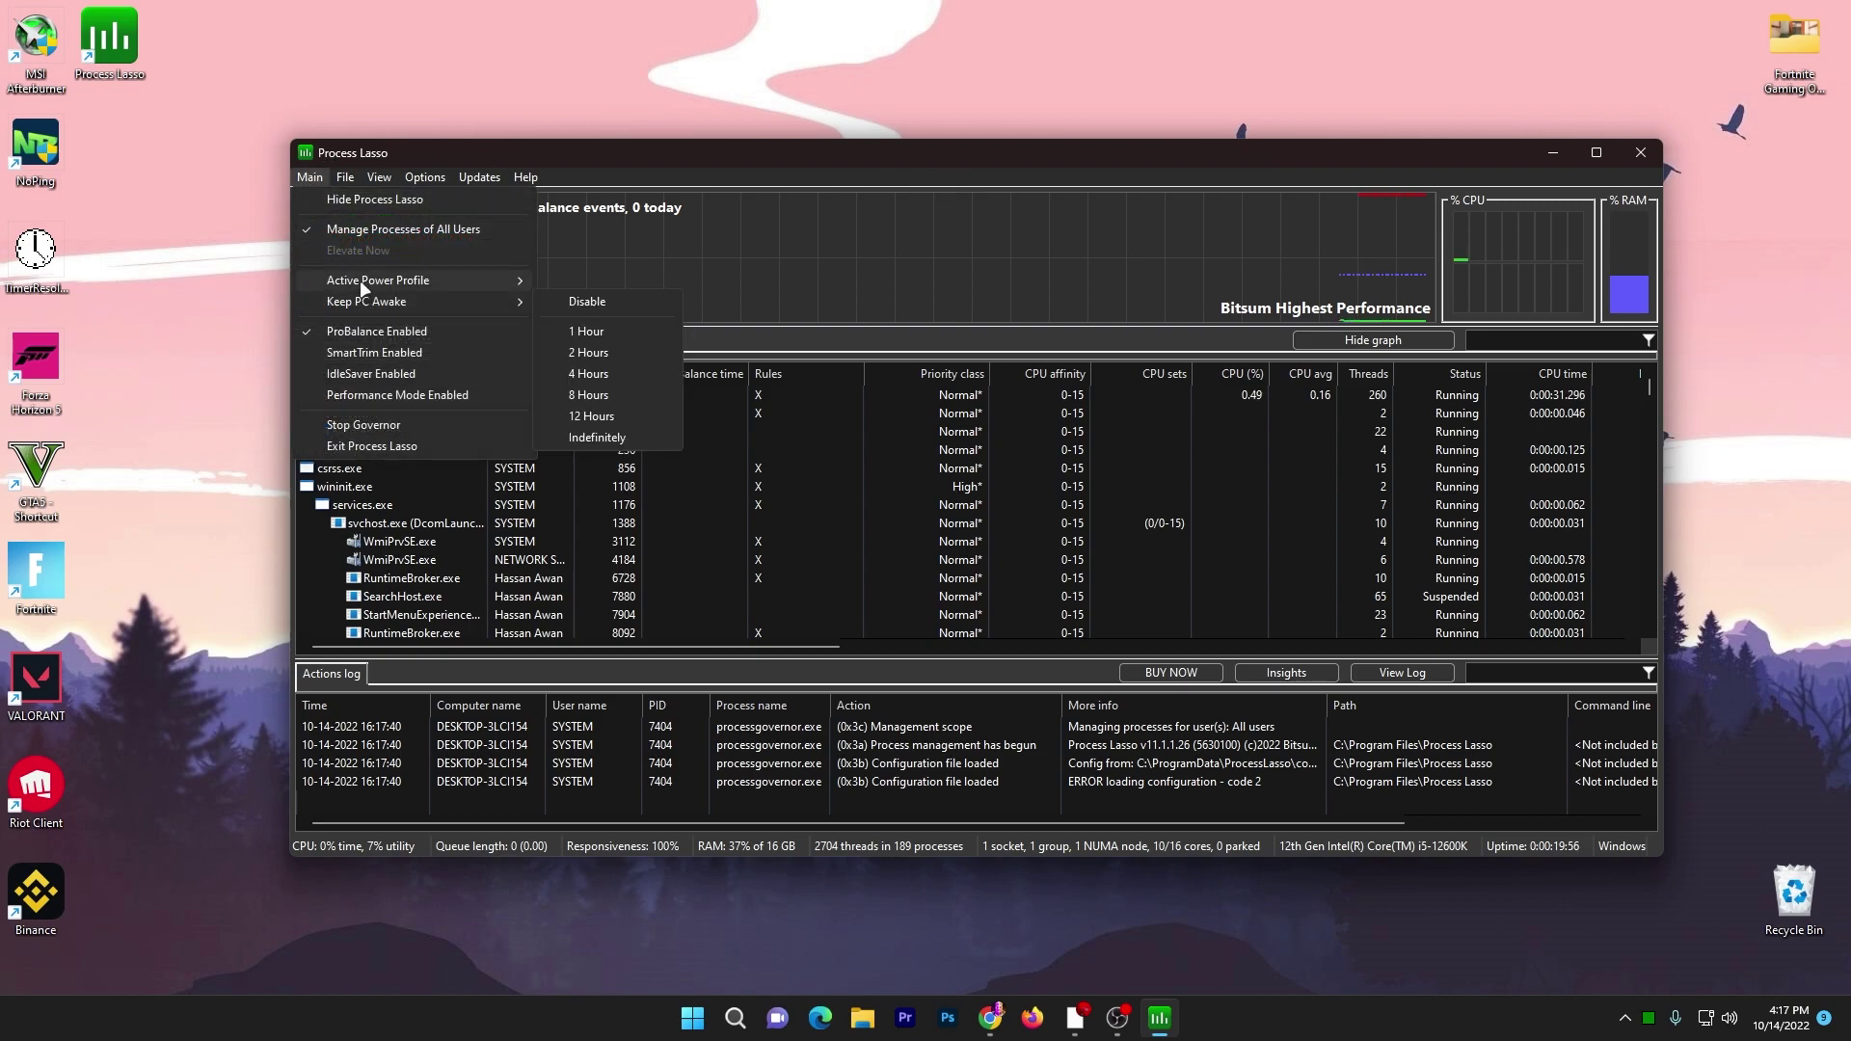
pyautogui.moveTo(361, 282)
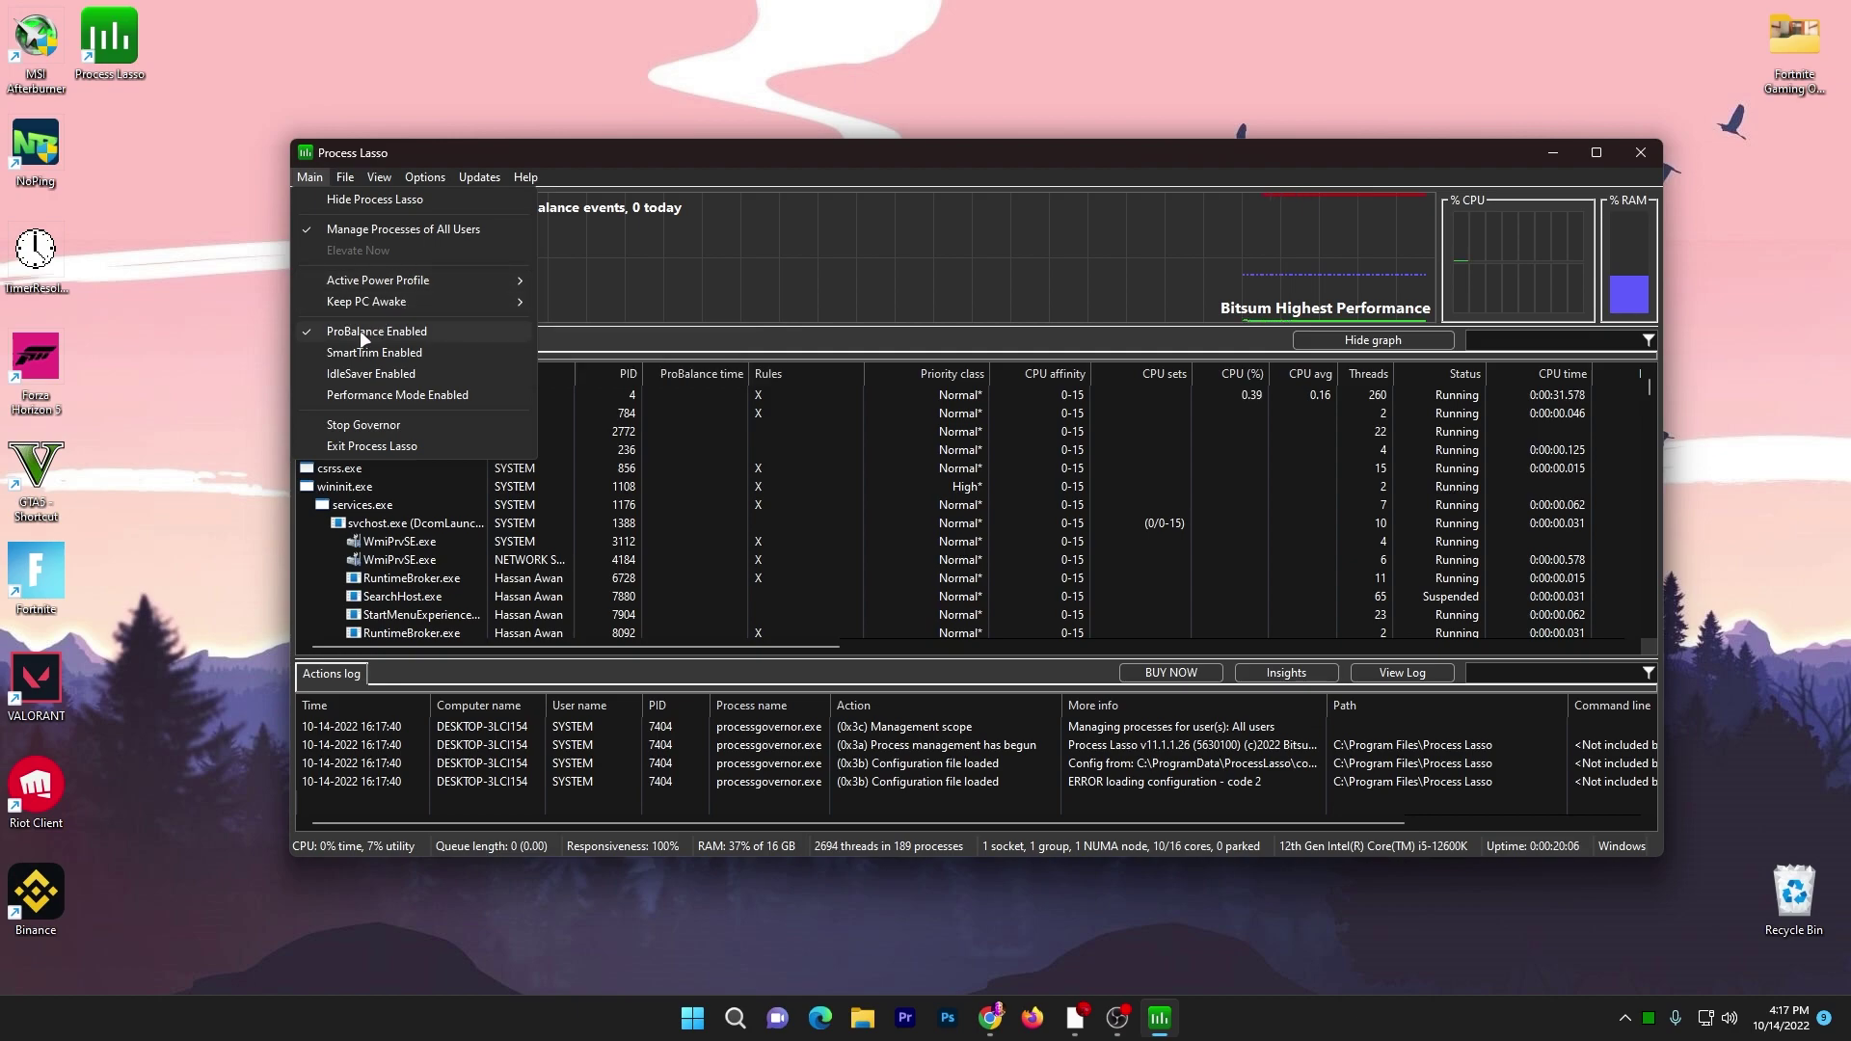
pyautogui.click(308, 329)
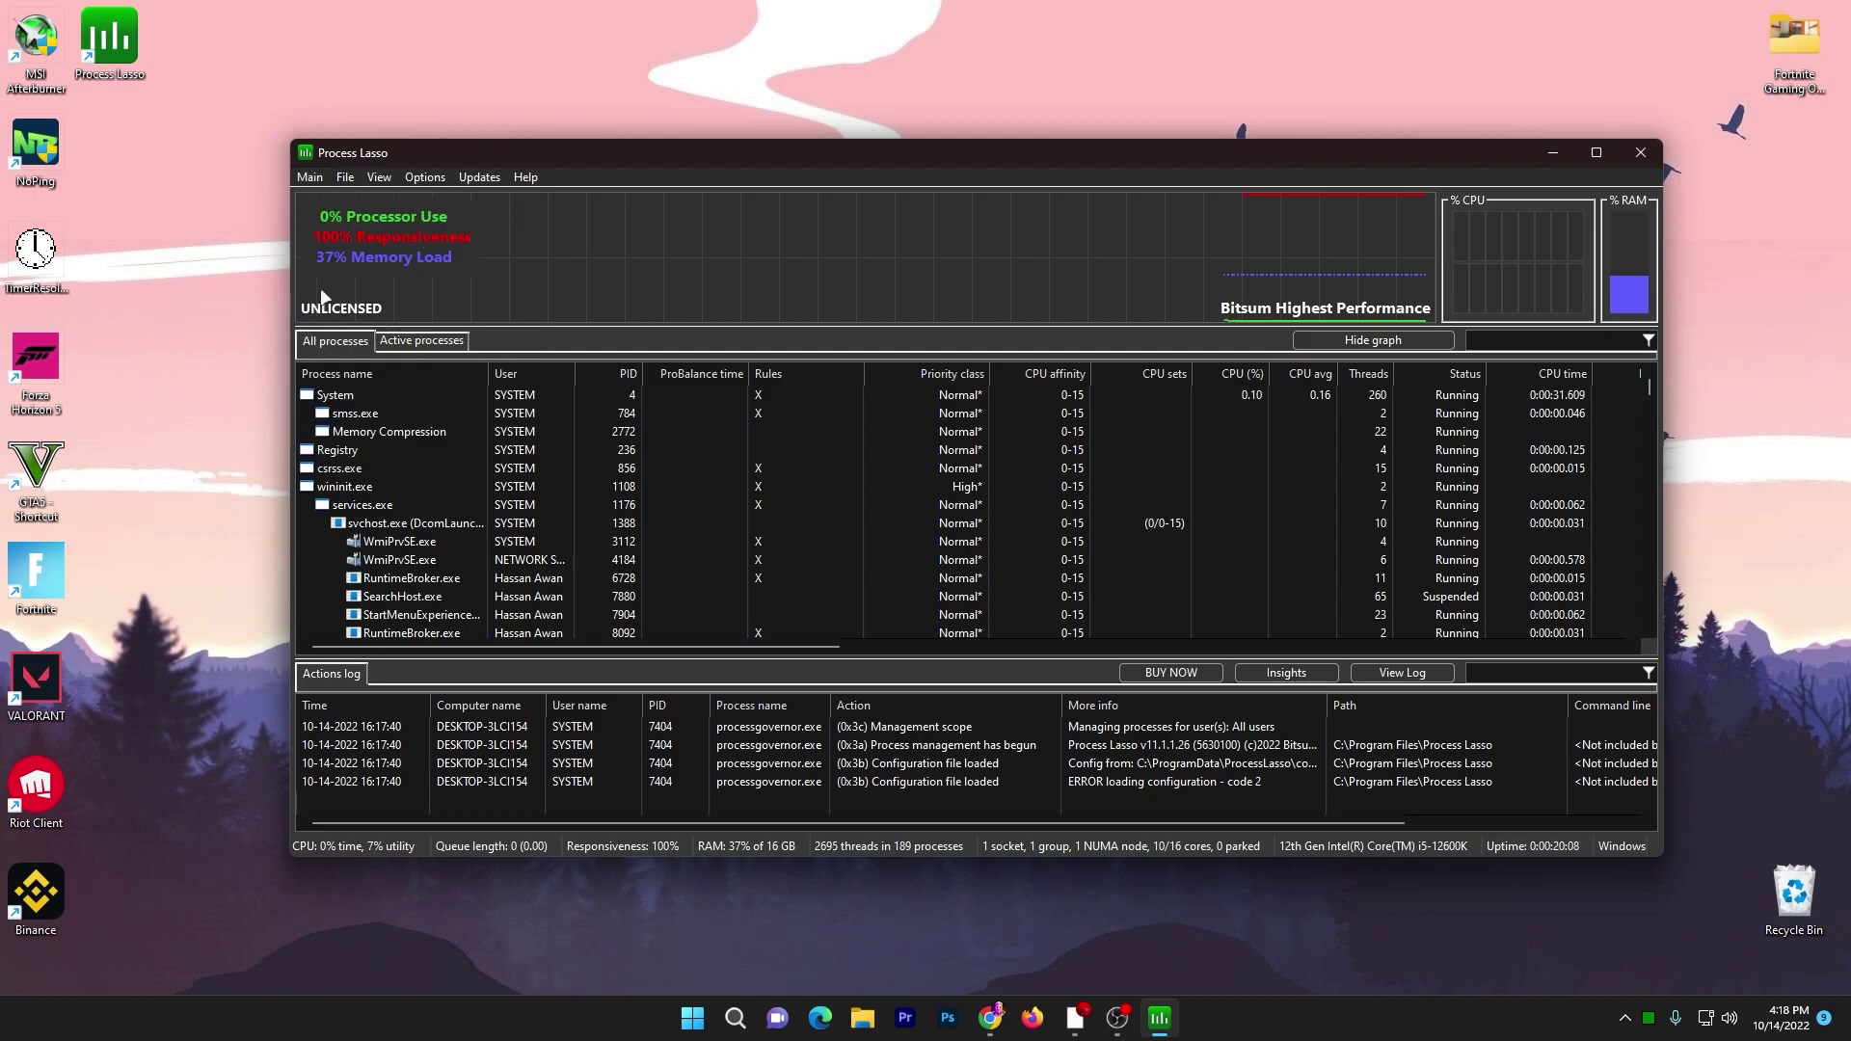
# - Enable Performance Mode in the Main menu
pyautogui.click(318, 178)
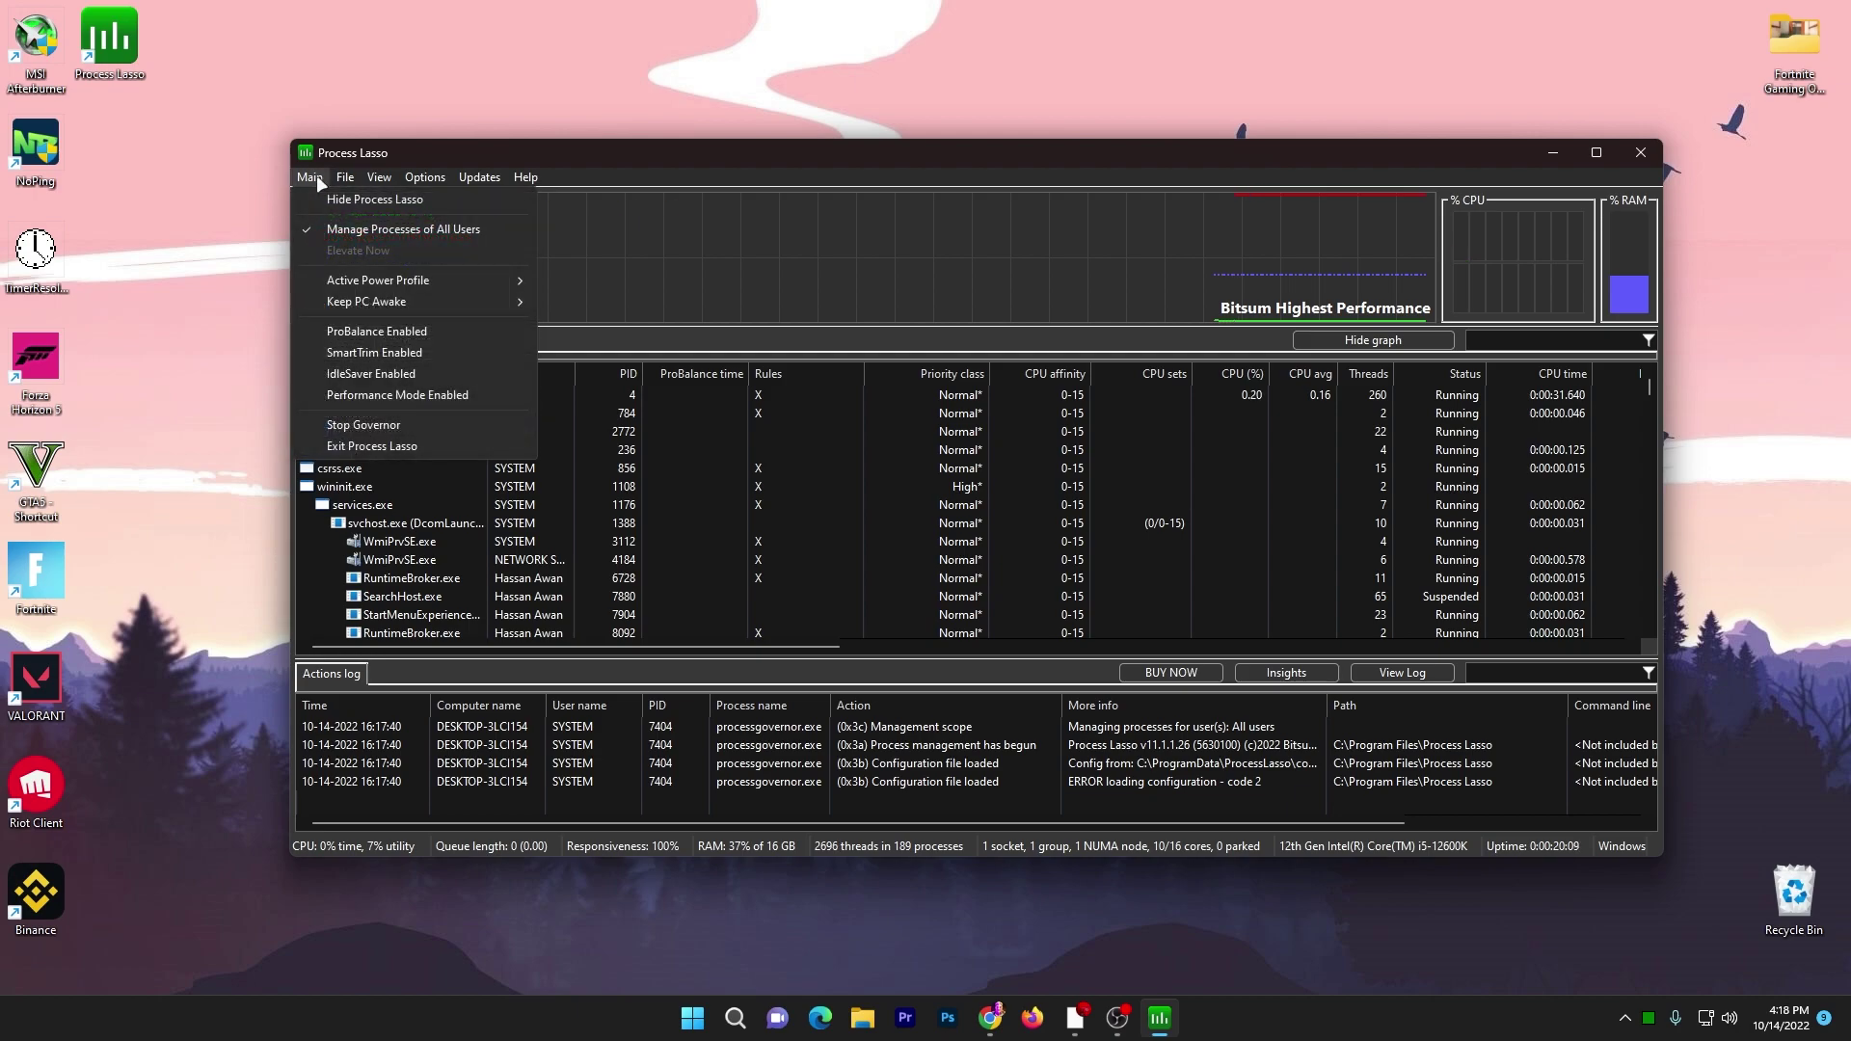
pyautogui.click(305, 395)
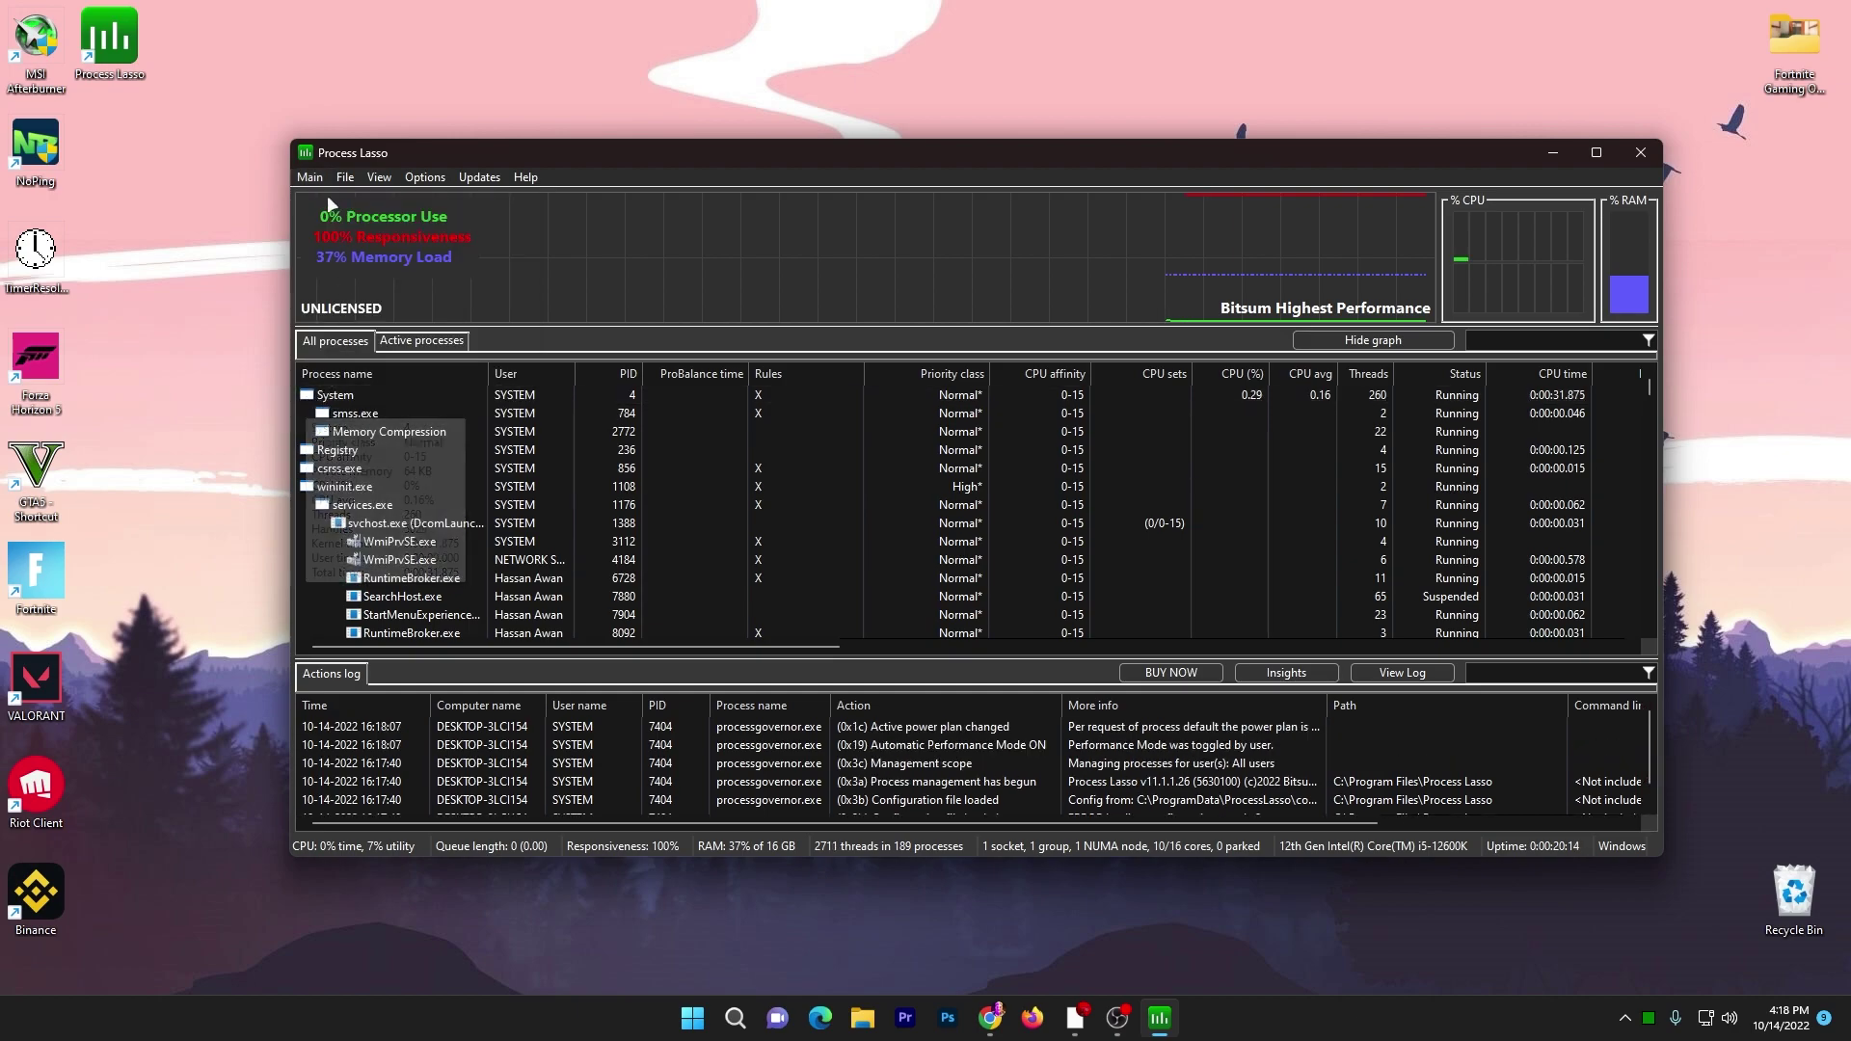
pyautogui.click(311, 177)
pyautogui.moveTo(434, 305)
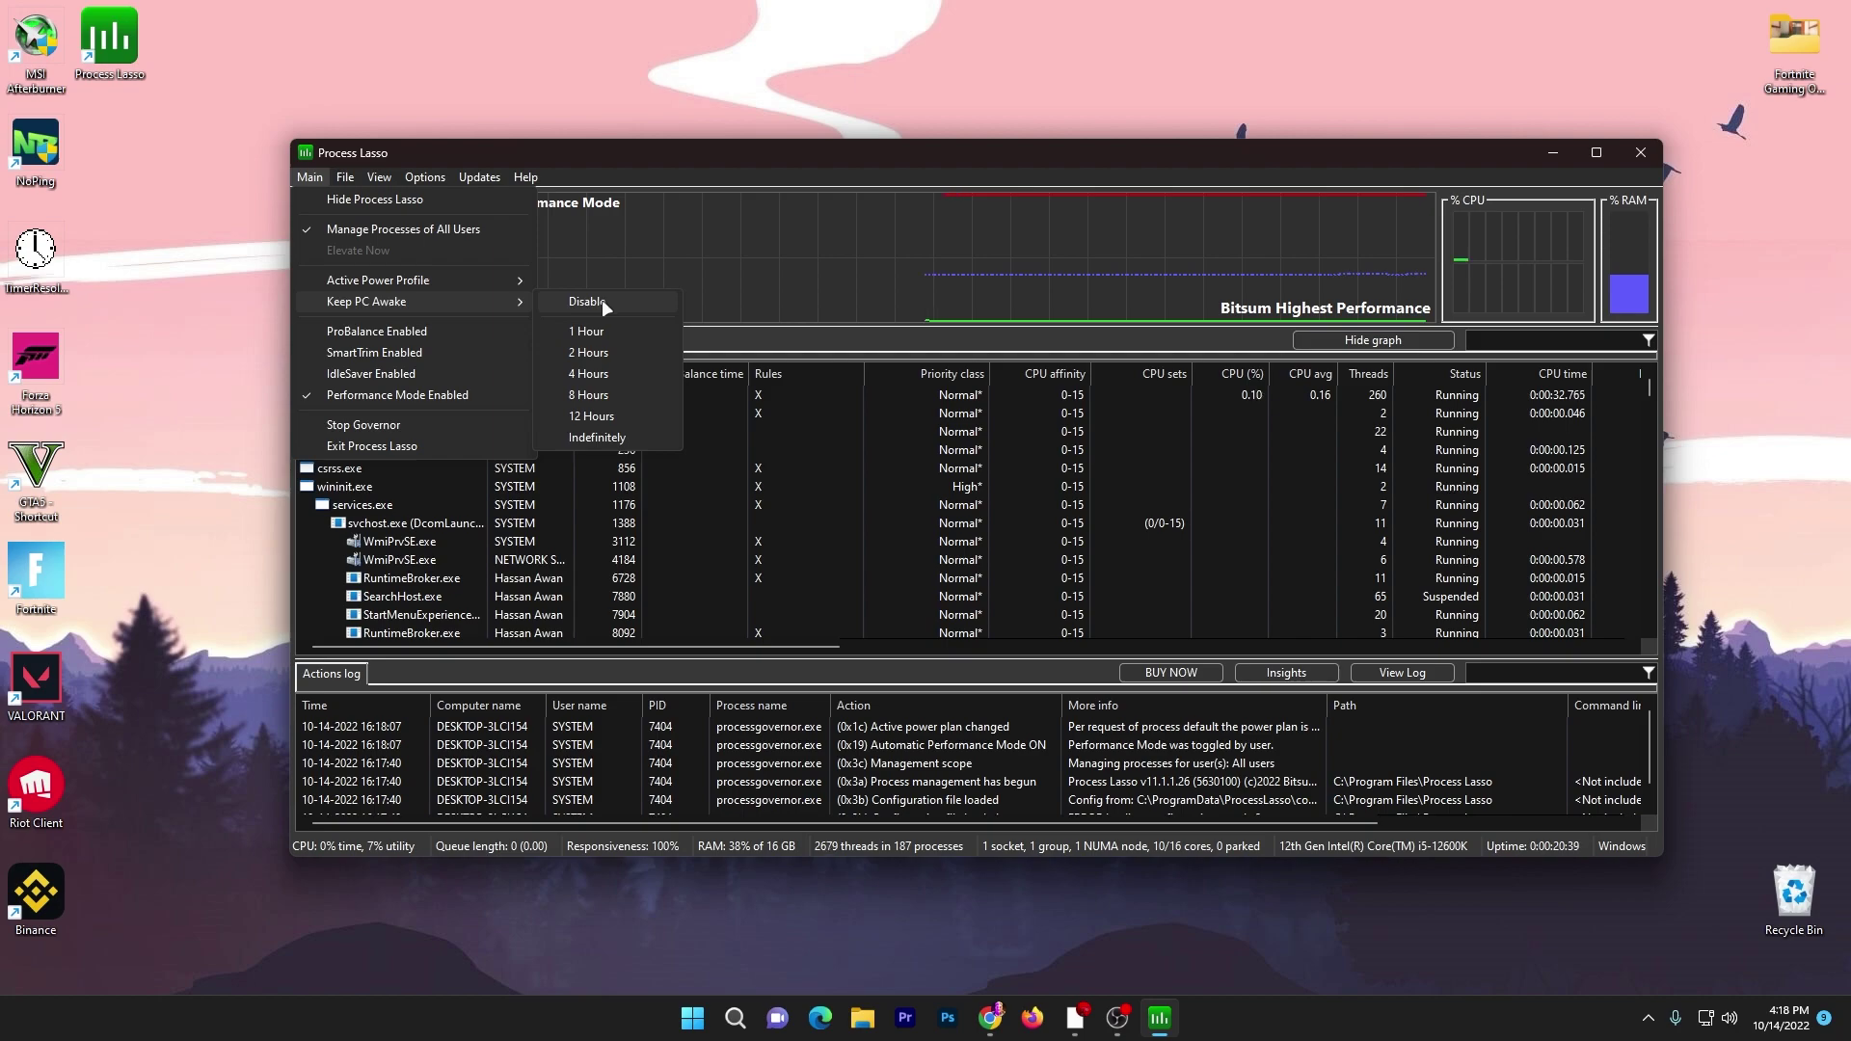
pyautogui.click(220, 386)
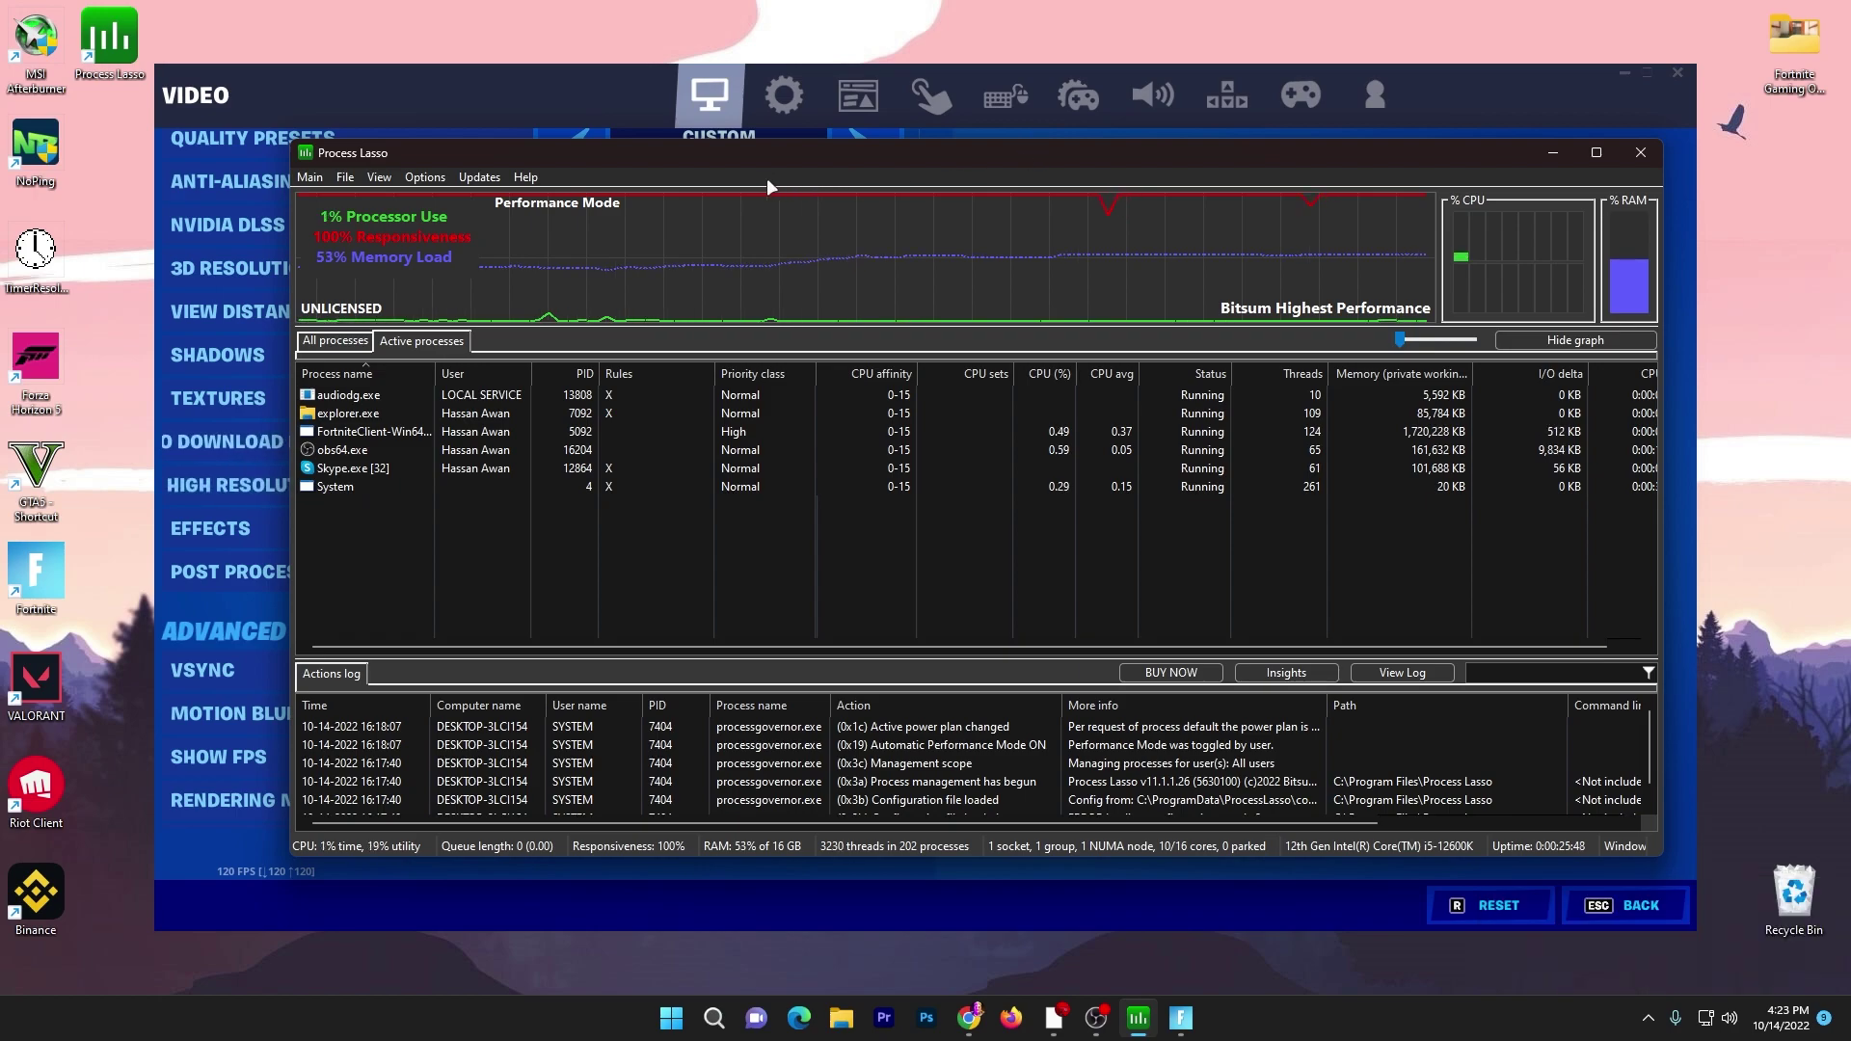
# - Set FortniteClient's CPU priority to always Real-time in Active processes, accepting the warning
pyautogui.click(317, 345)
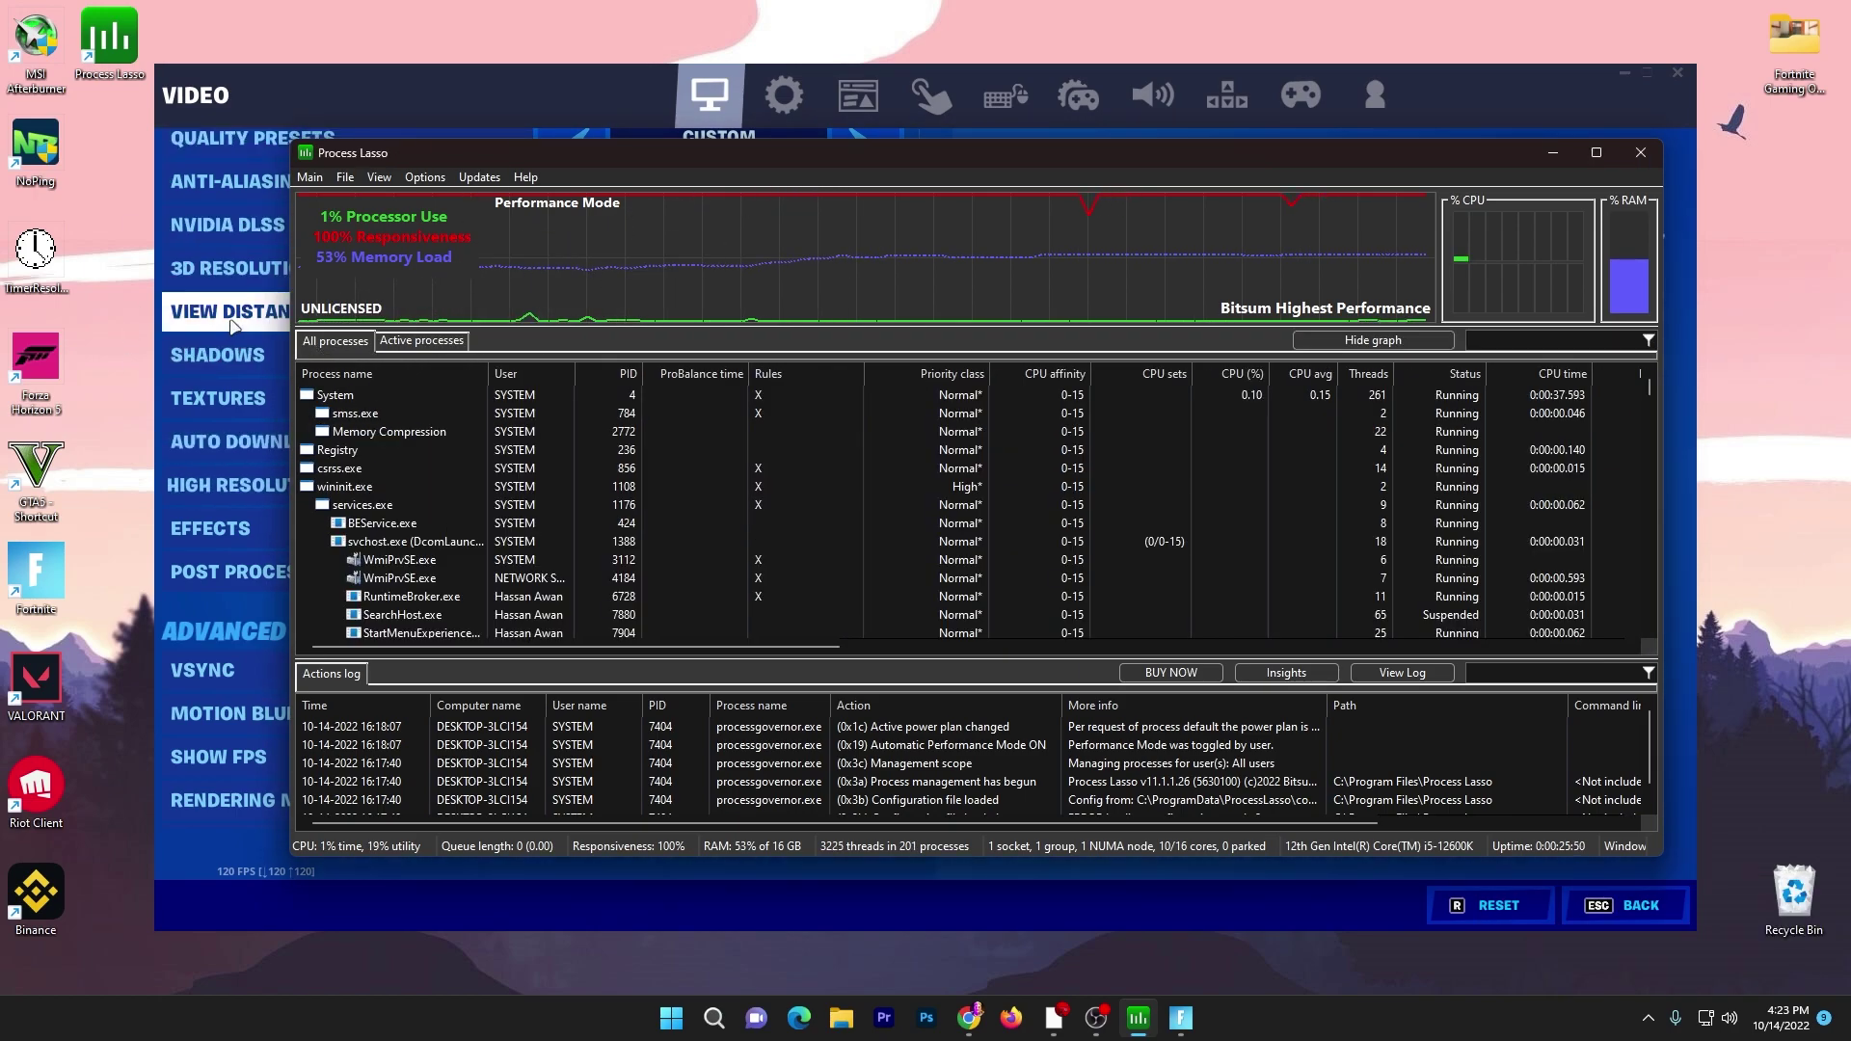
pyautogui.click(421, 343)
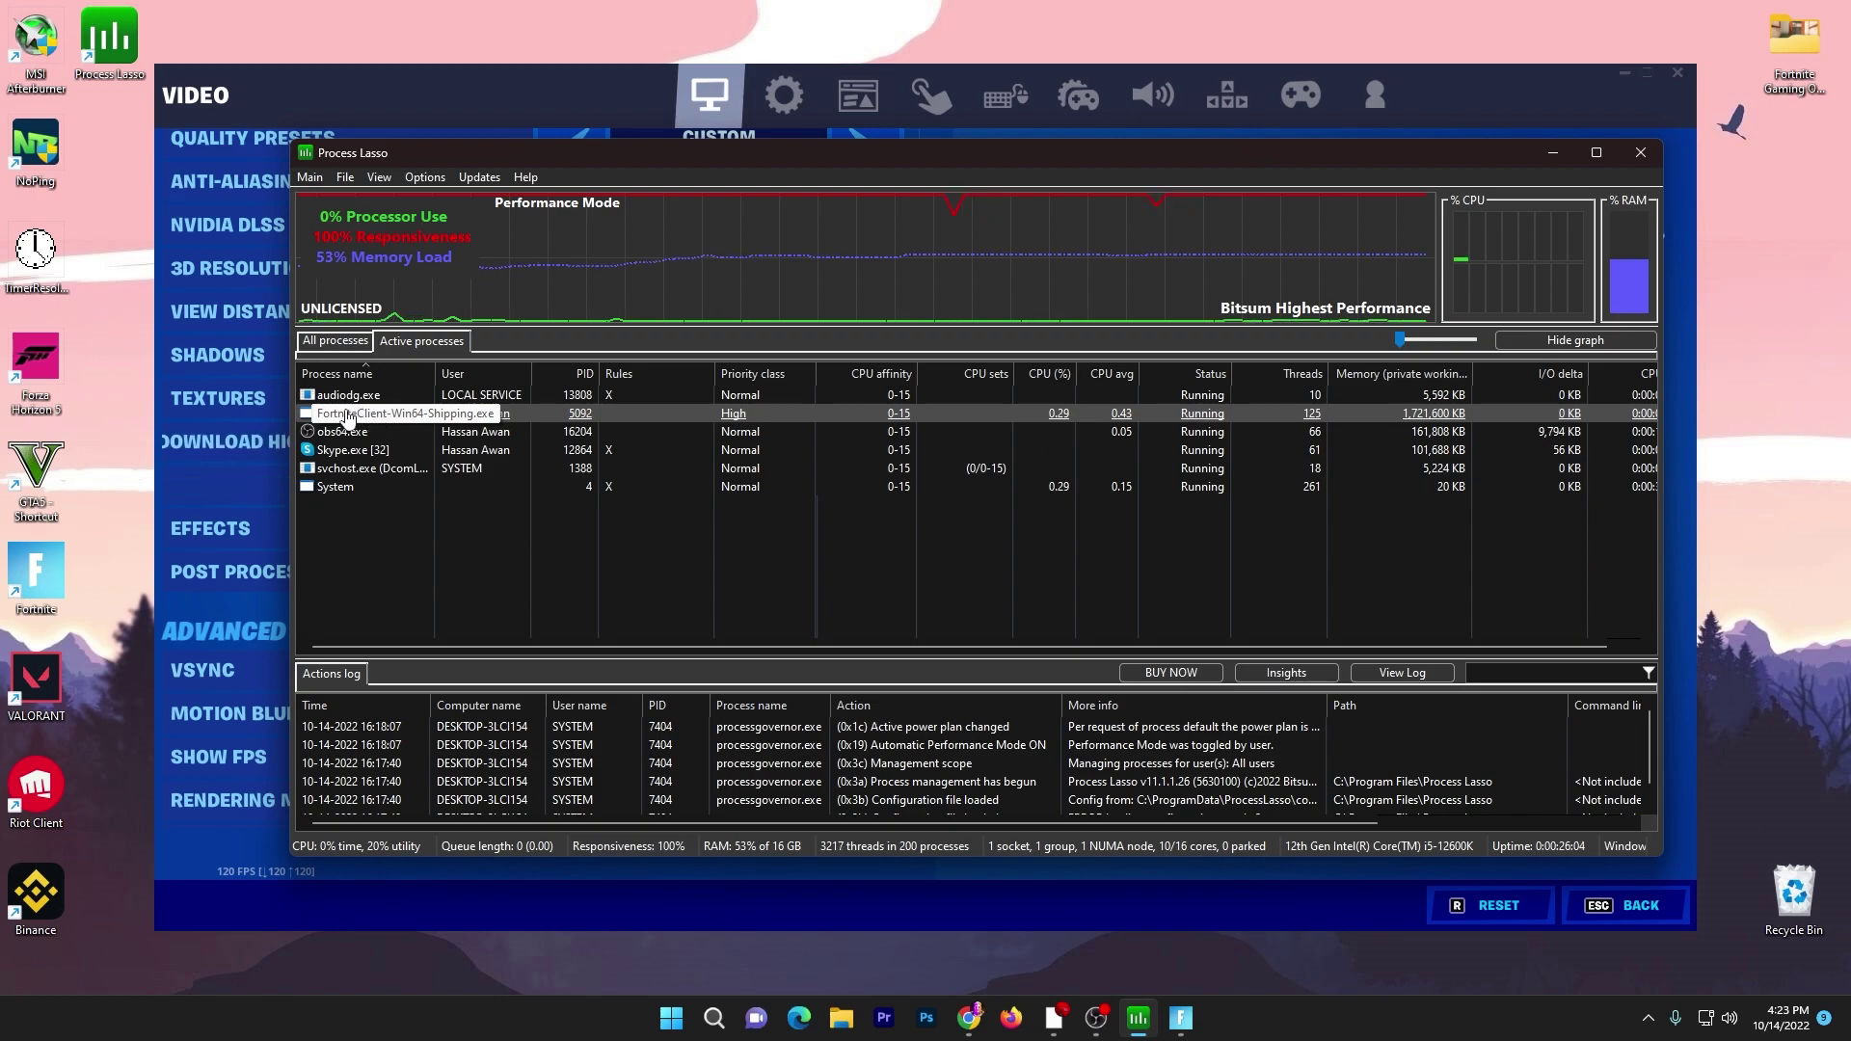
pyautogui.rightClick(344, 411)
pyautogui.moveTo(414, 424)
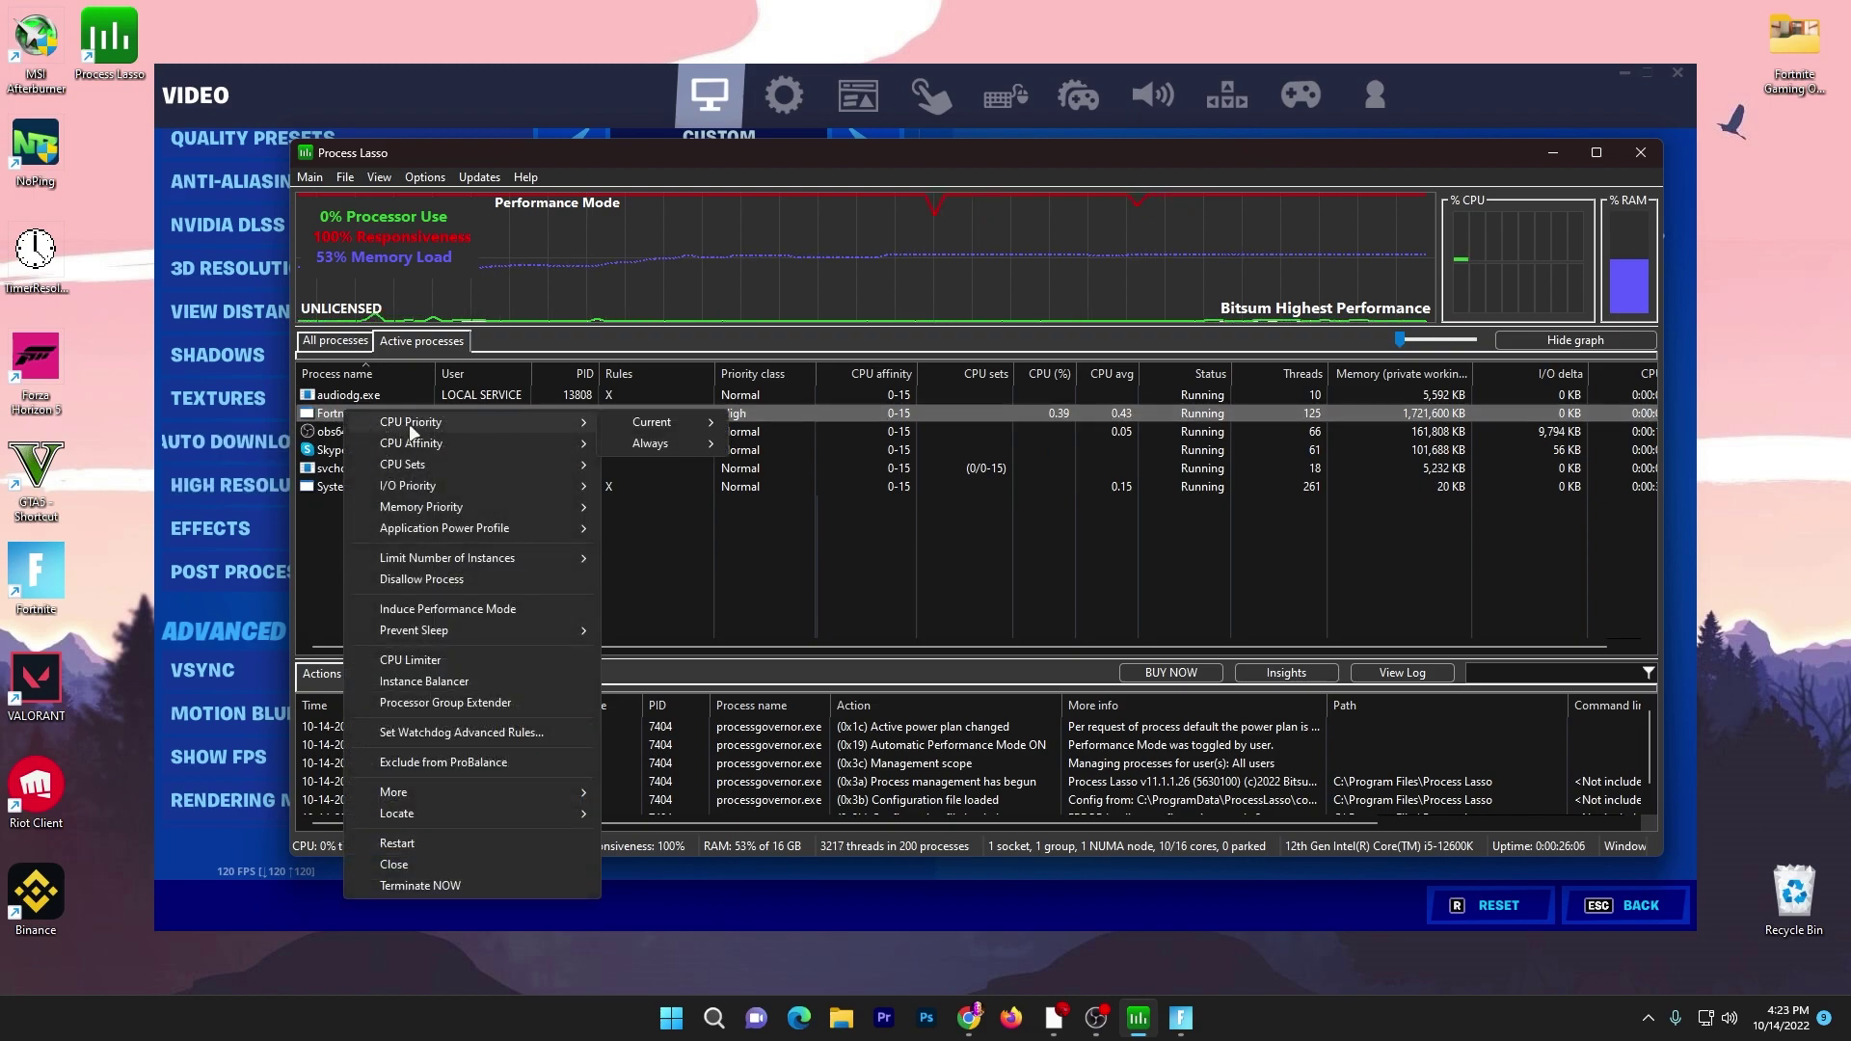
pyautogui.moveTo(665, 443)
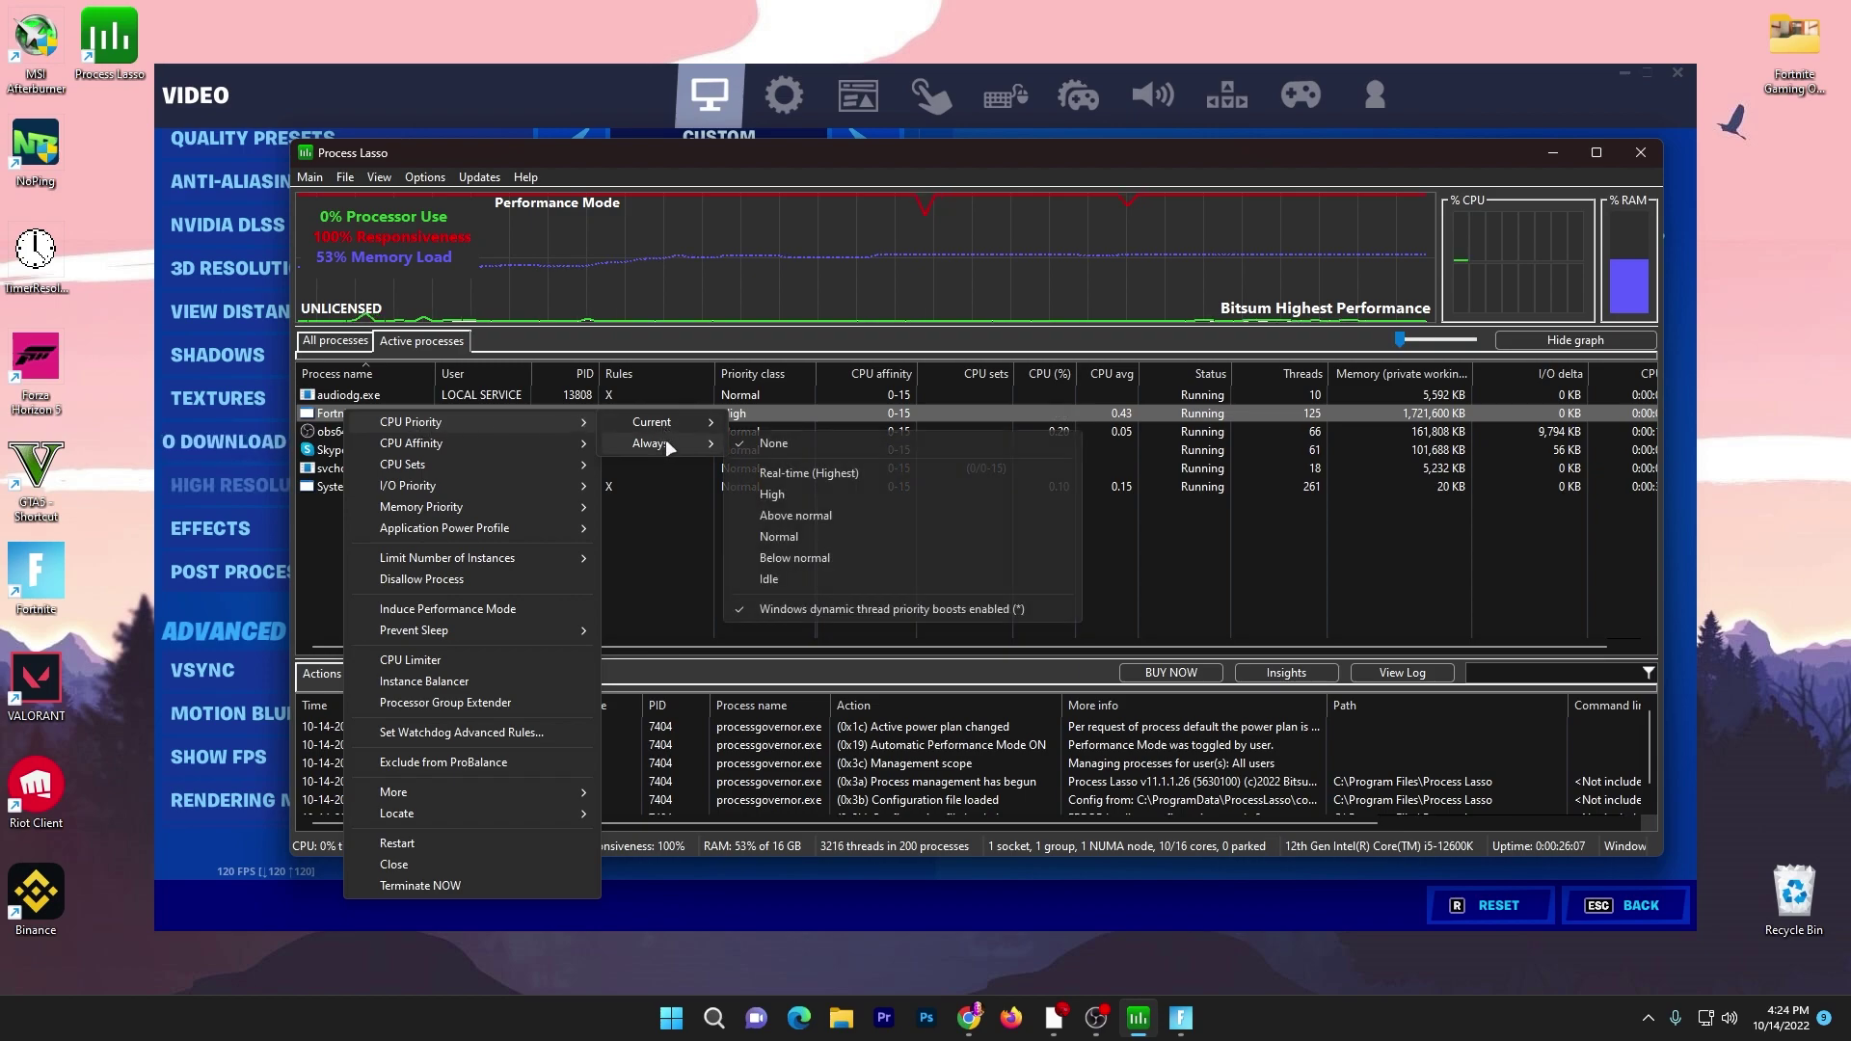
pyautogui.click(750, 476)
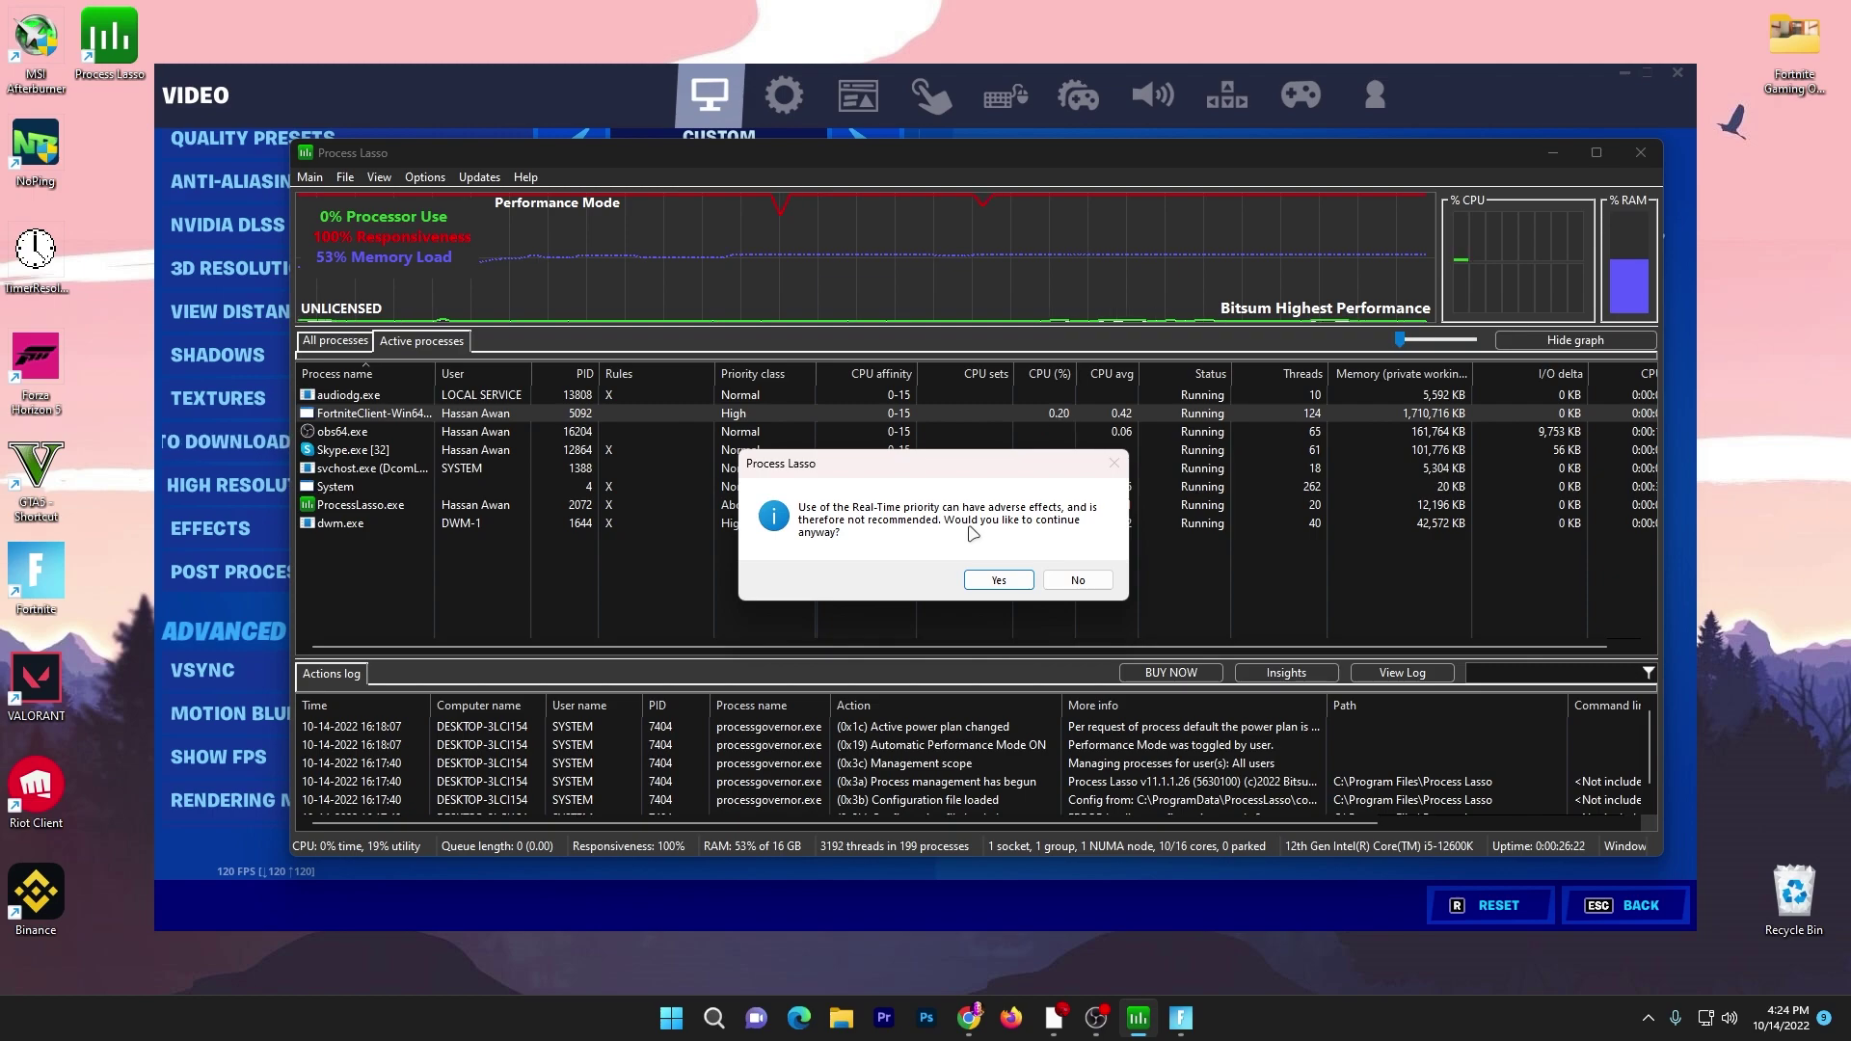
pyautogui.click(999, 579)
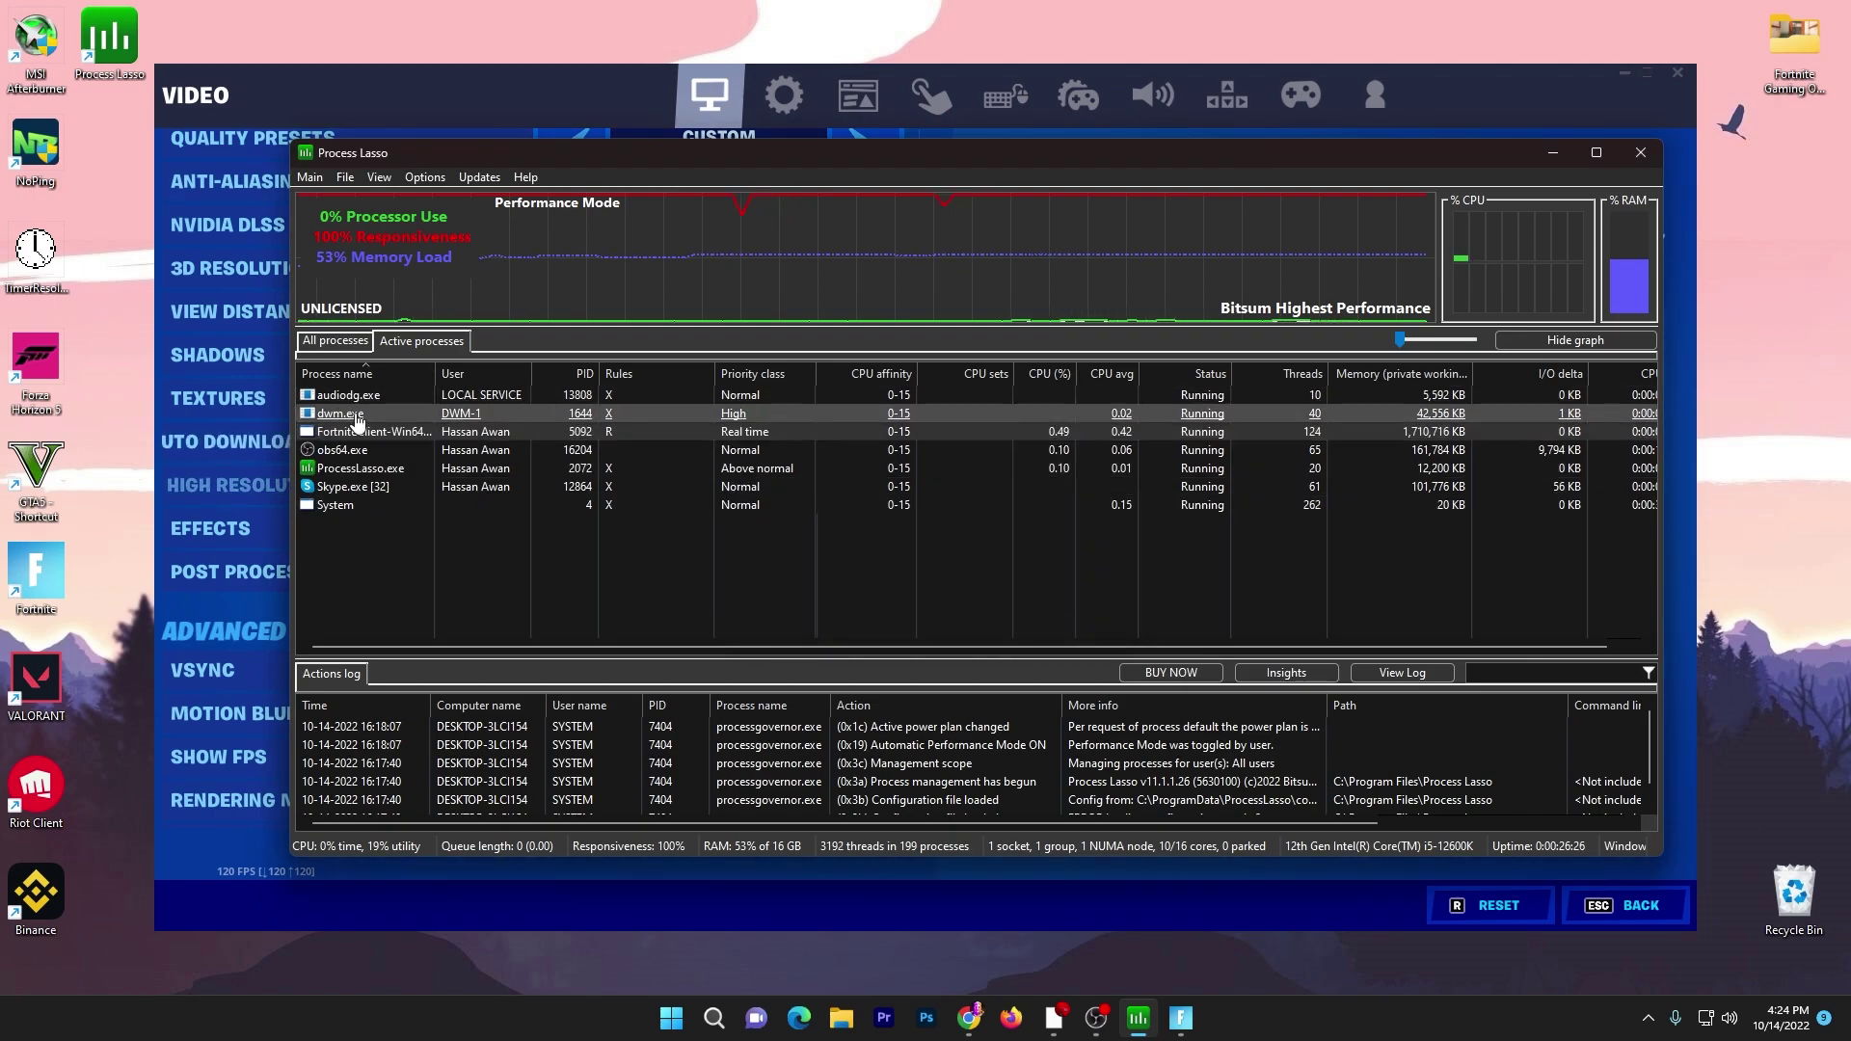
# - Set FortniteClient's CPU priority to always High
pyautogui.rightClick(354, 432)
pyautogui.moveTo(425, 446)
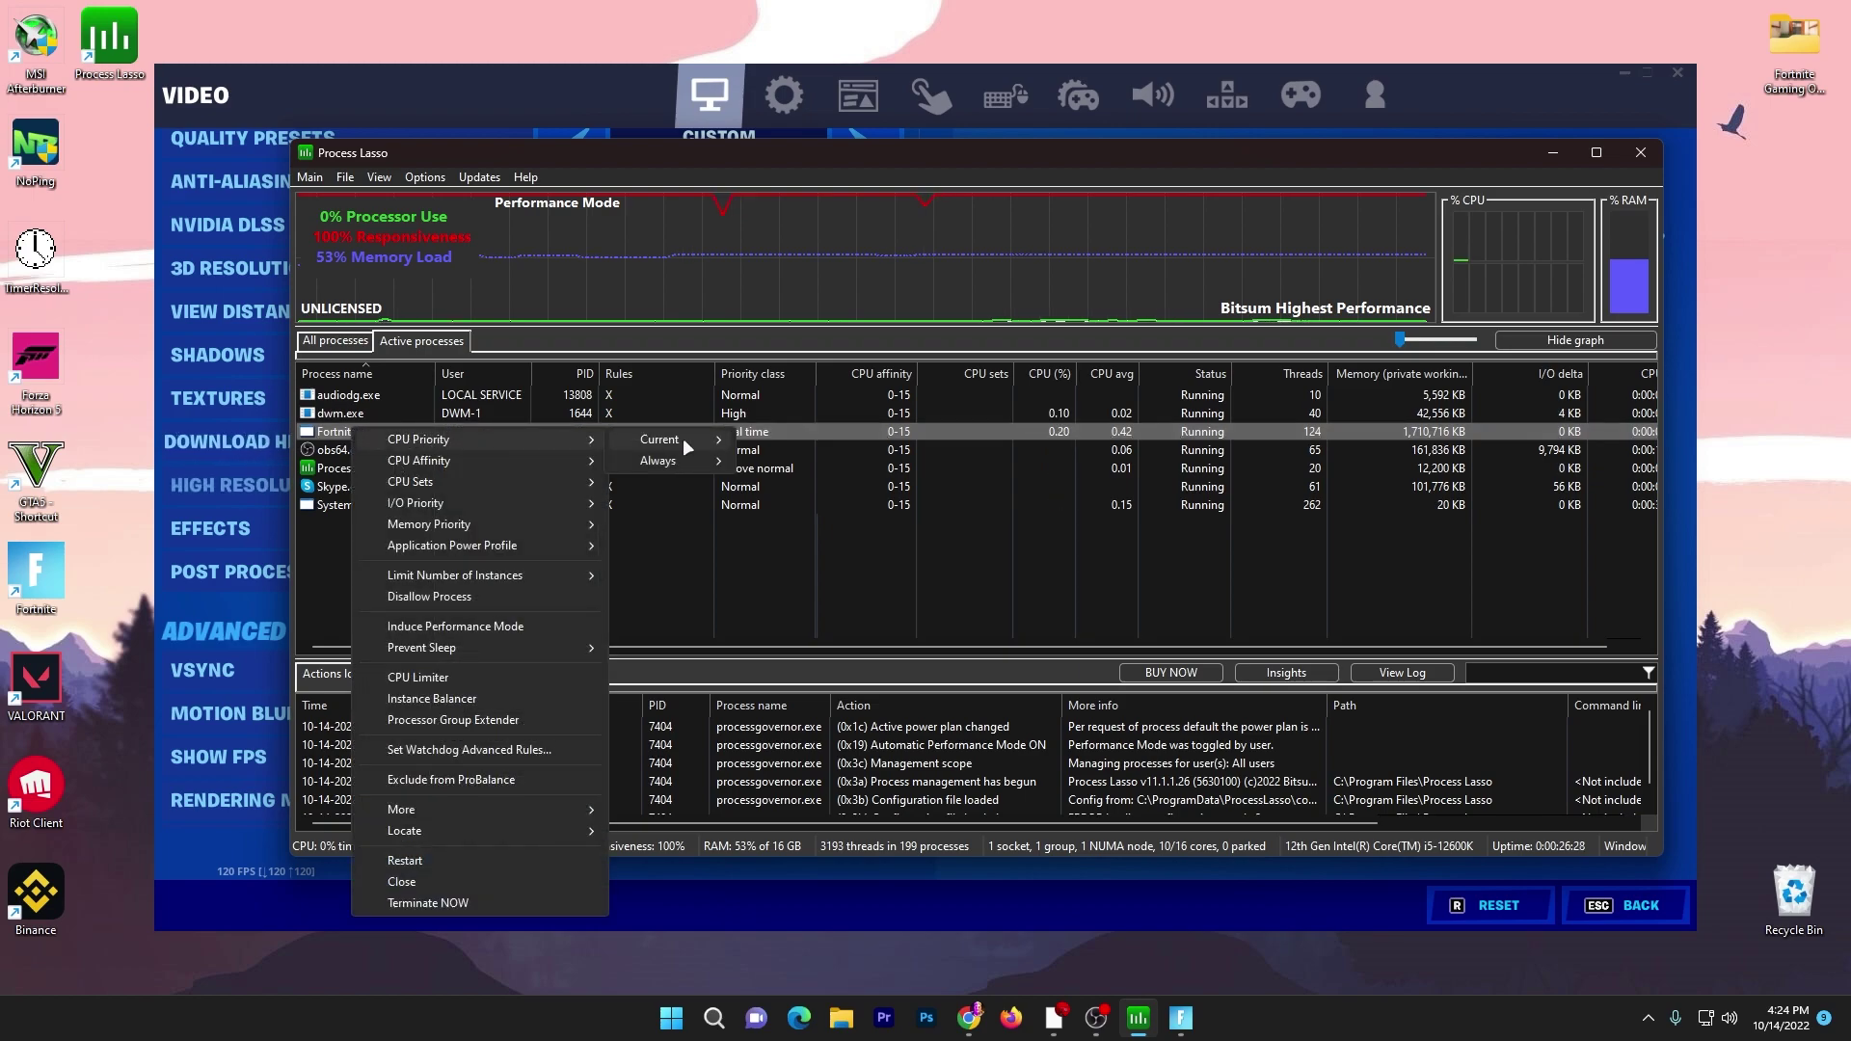
pyautogui.moveTo(669, 459)
pyautogui.click(783, 513)
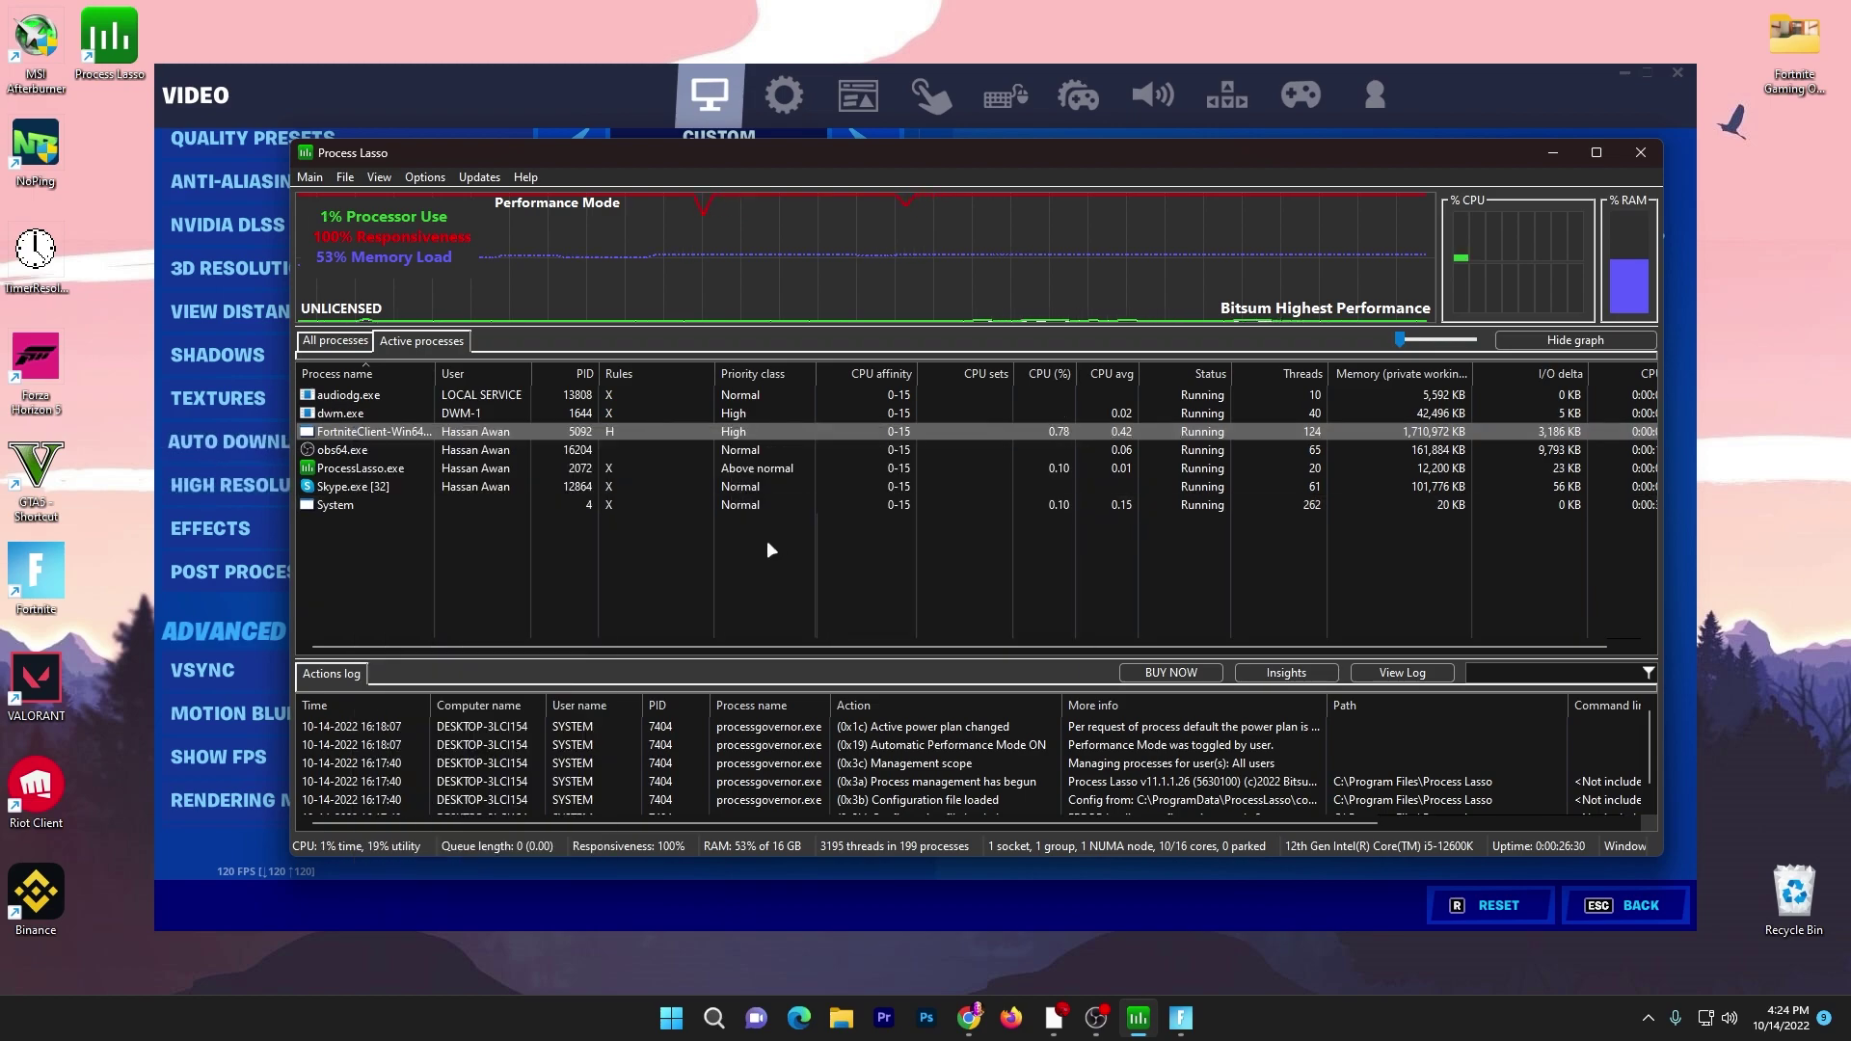
# - Confirm FortniteClient uses all CPU cores and set its I/O priority to always High
pyautogui.rightClick(355, 431)
pyautogui.moveTo(405, 462)
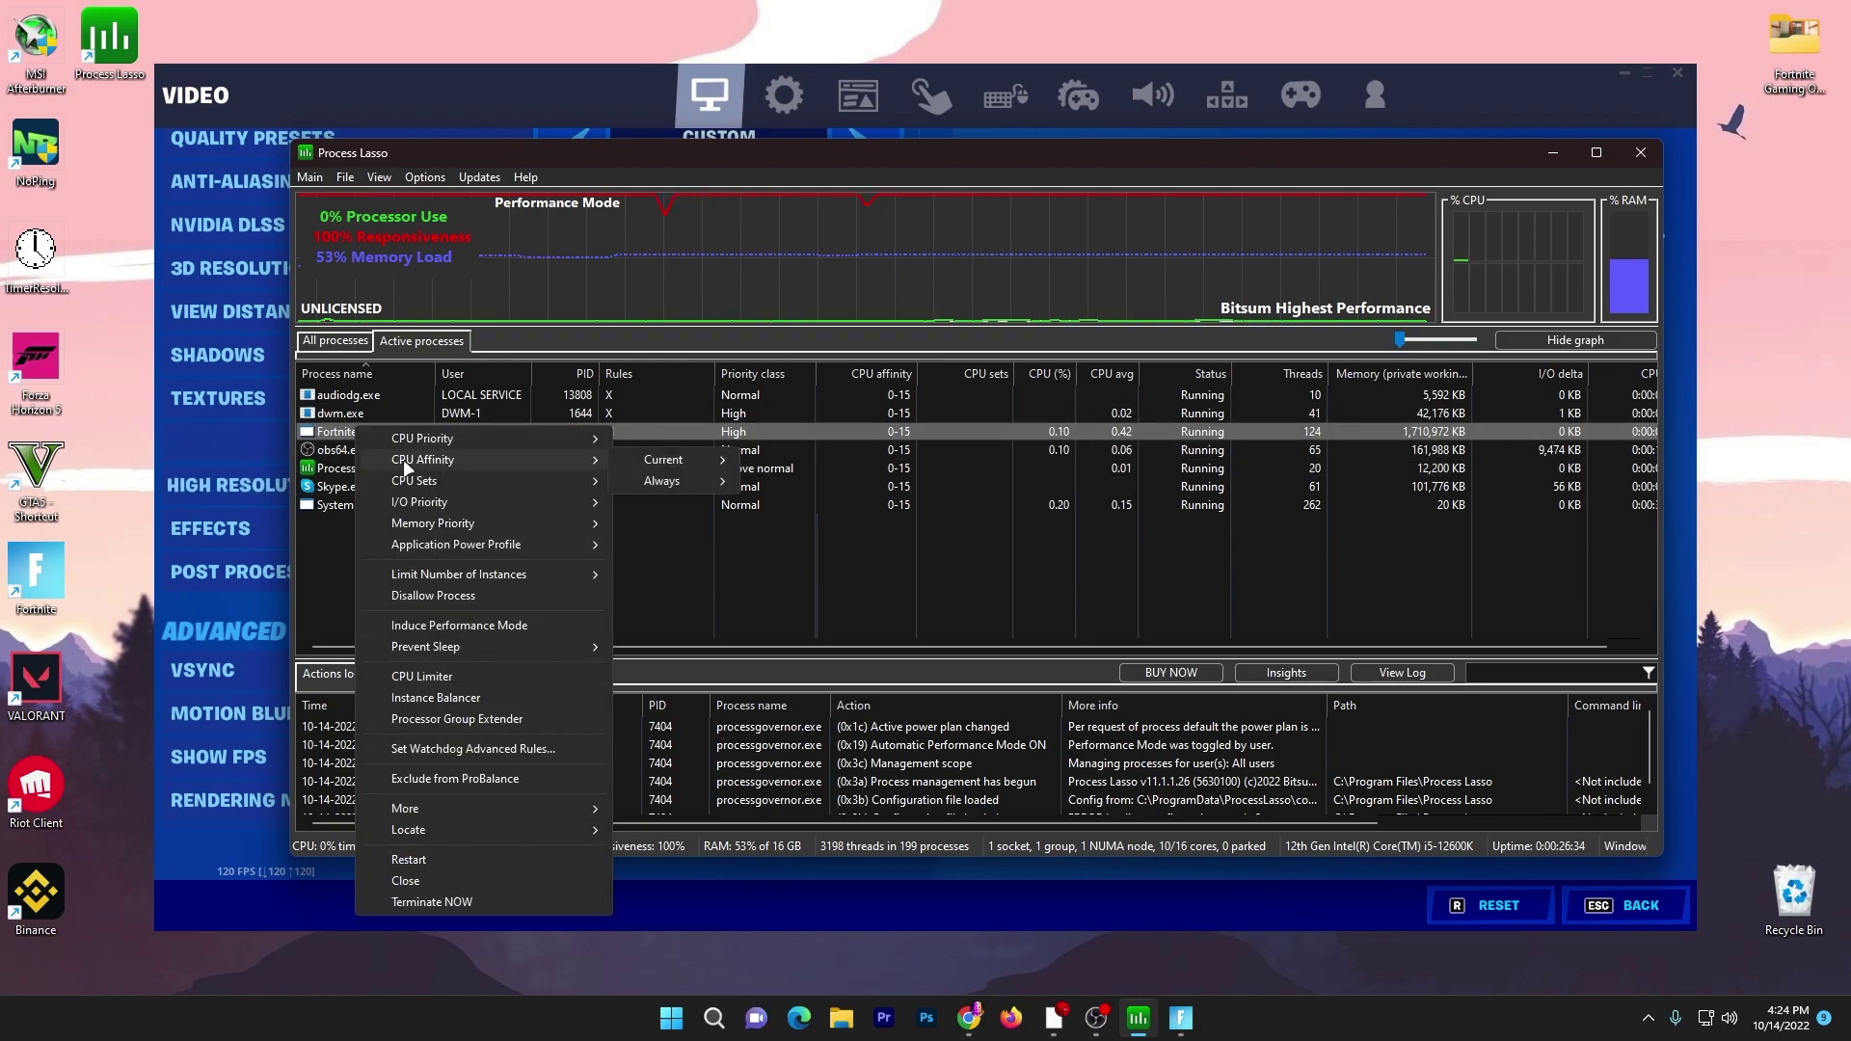
pyautogui.moveTo(675, 478)
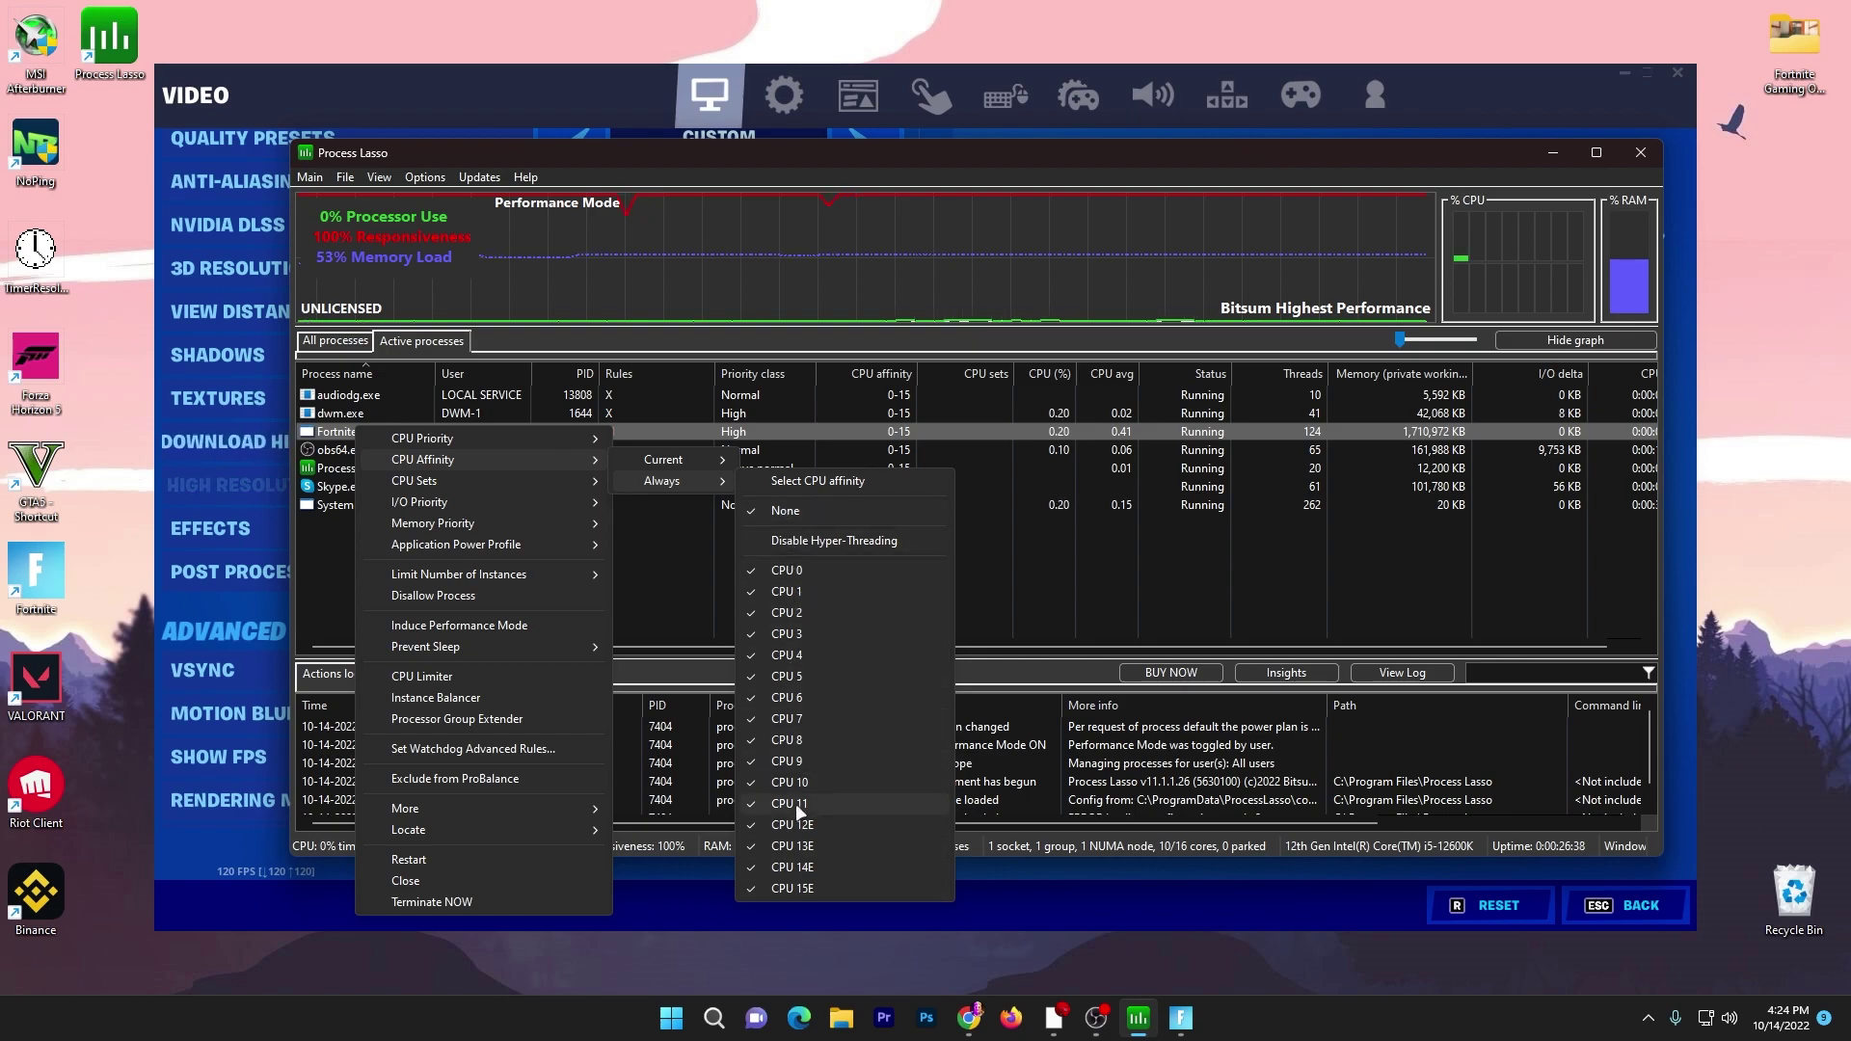
pyautogui.moveTo(401, 496)
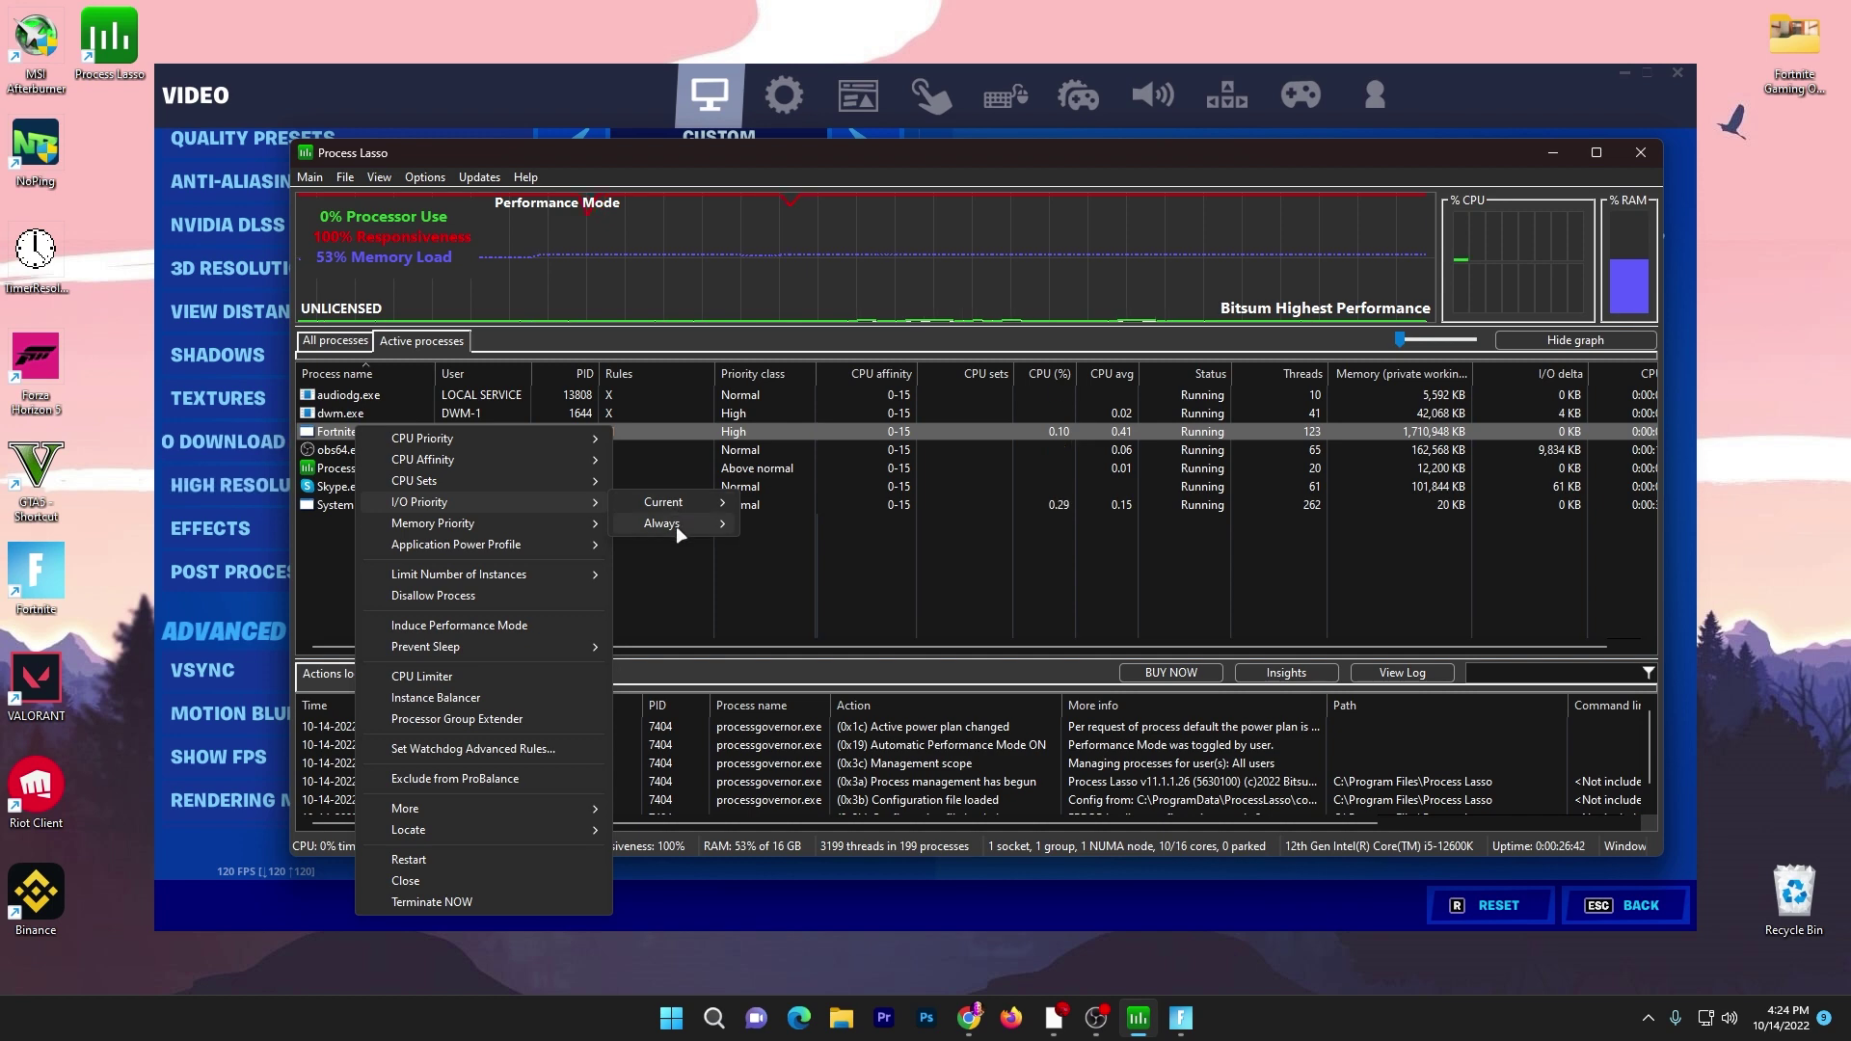
pyautogui.moveTo(674, 524)
pyautogui.click(784, 574)
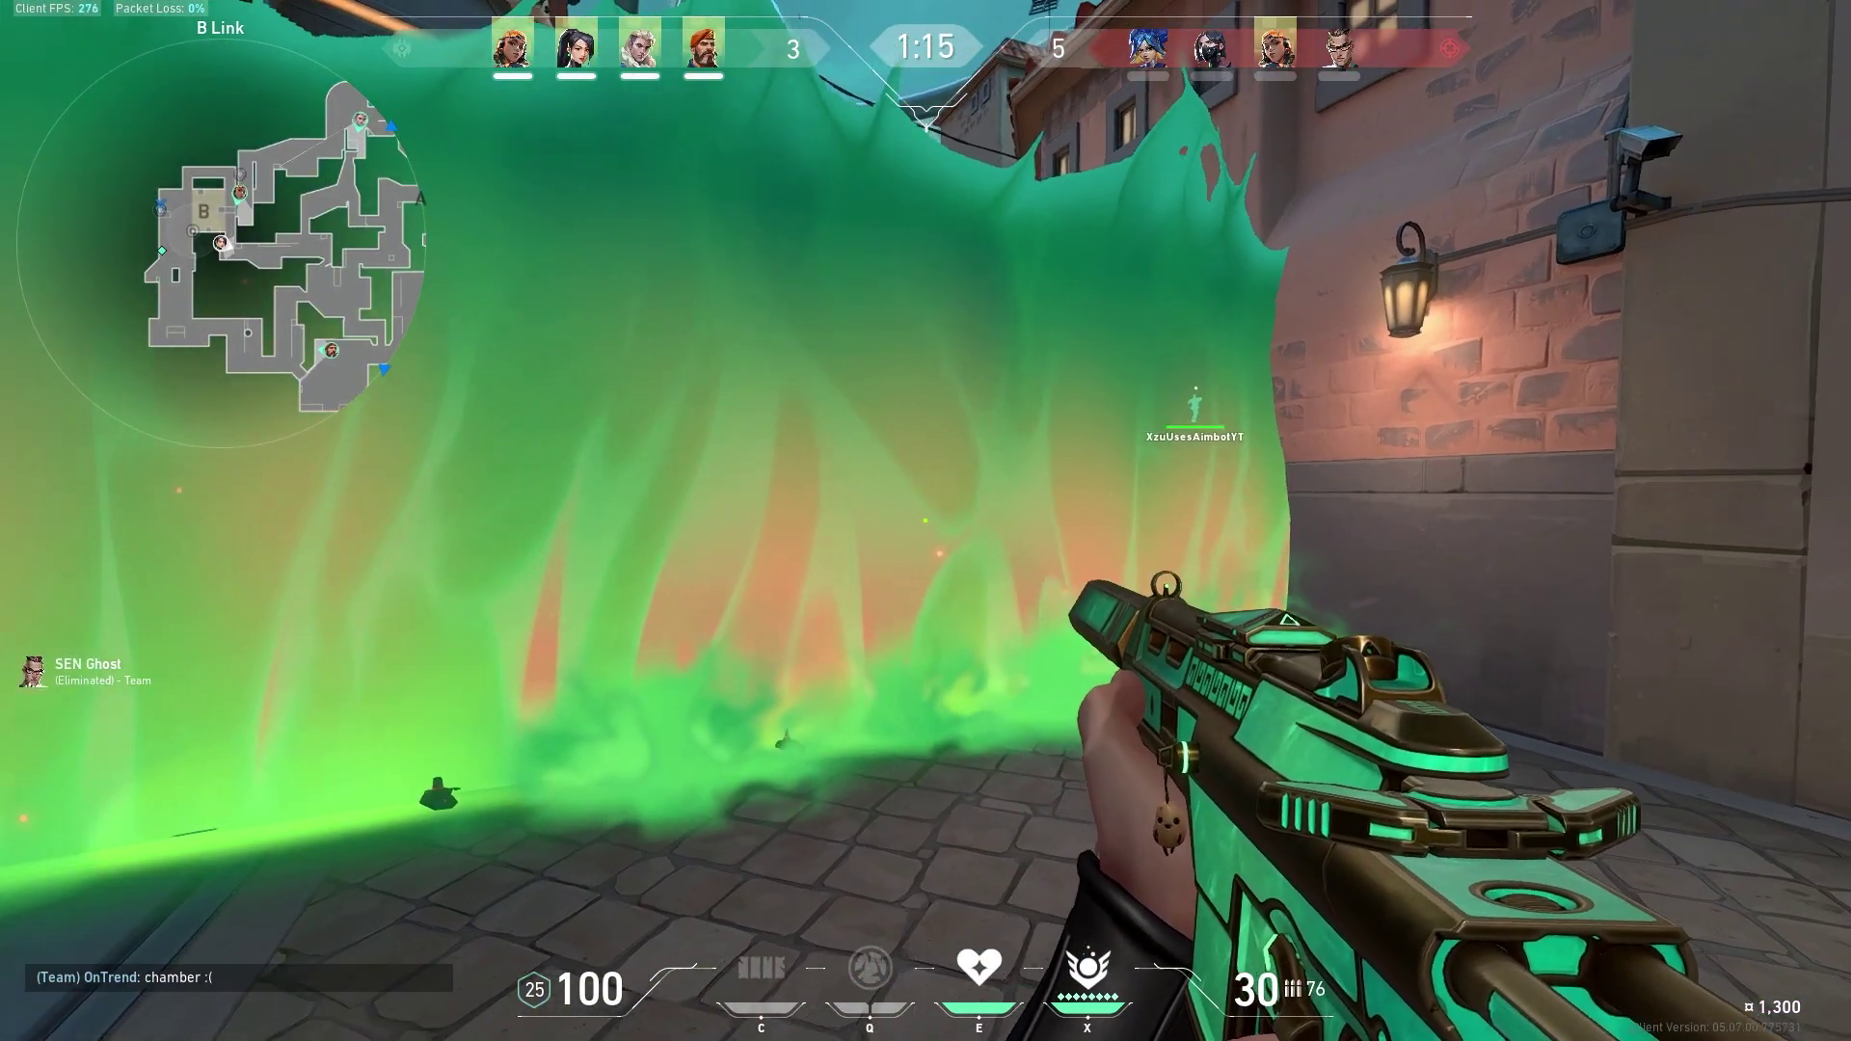
# - Strafe around B Site, shoot the enemy who appears, then retreat and reload
pyautogui.press('a')
pyautogui.press('a')
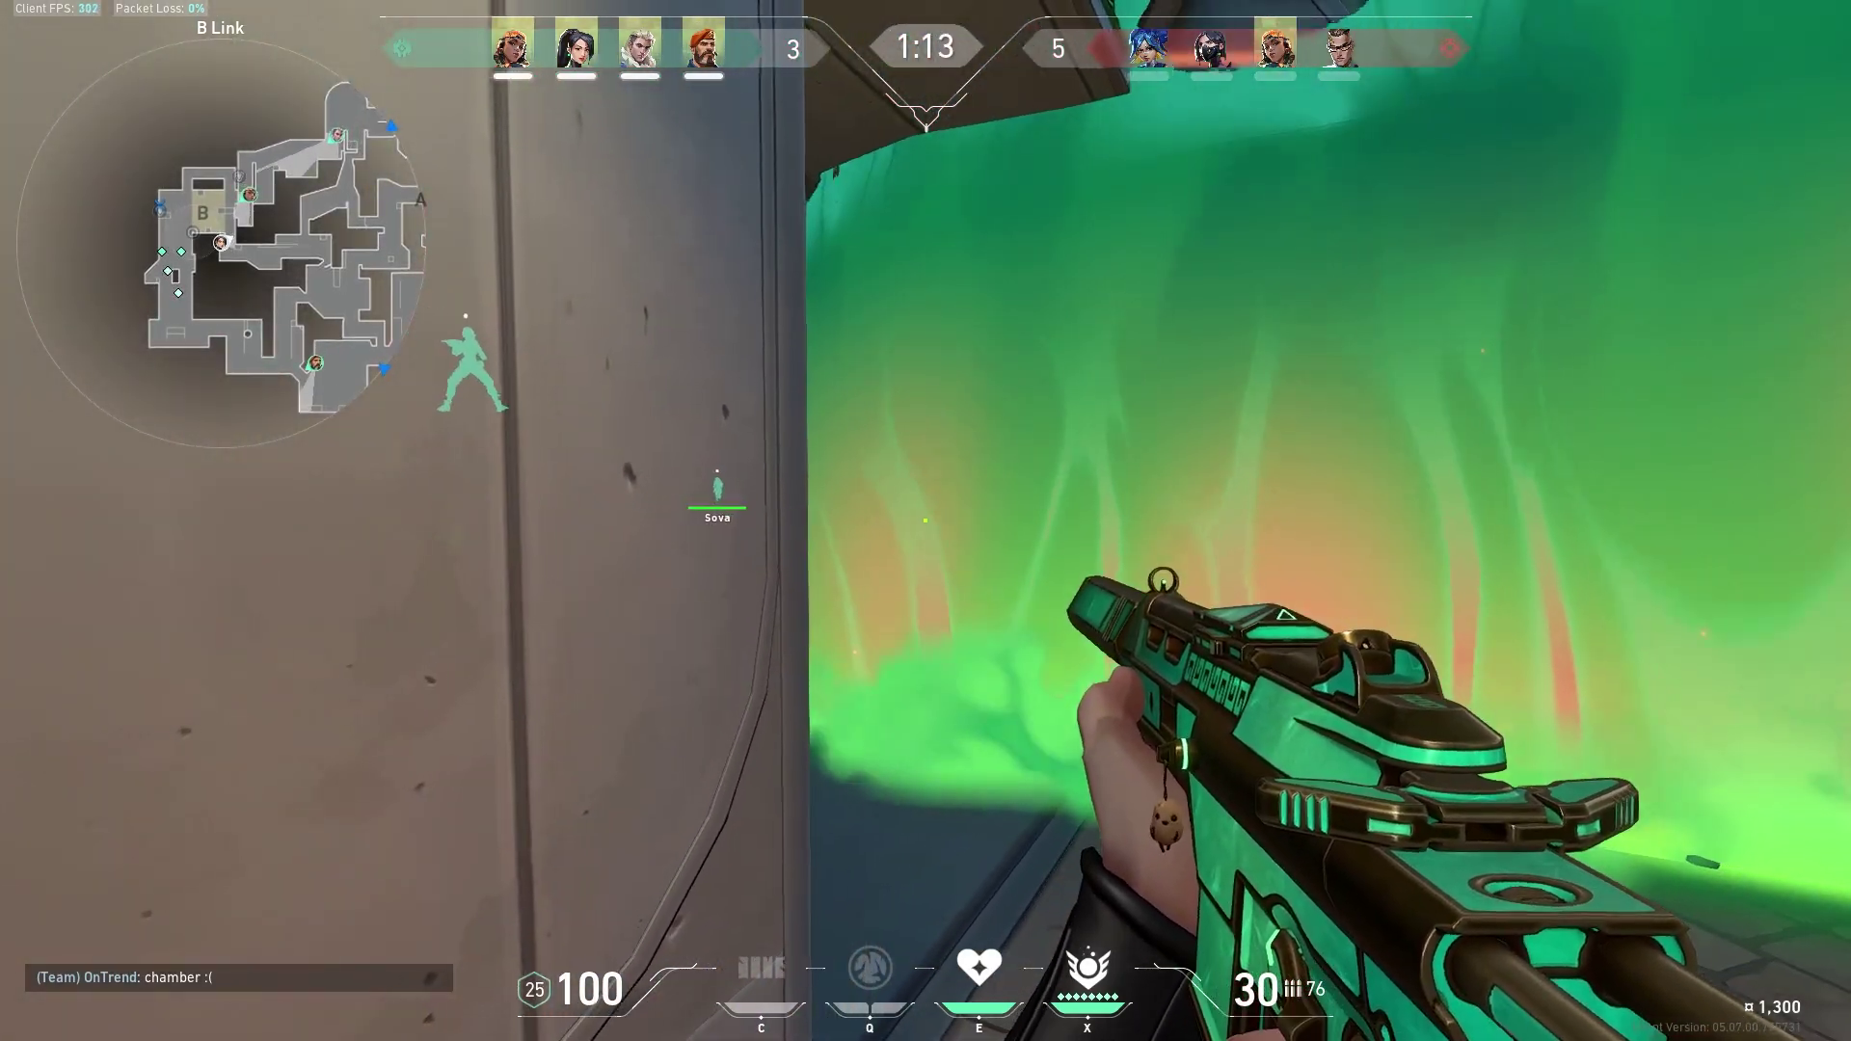
pyautogui.press('a')
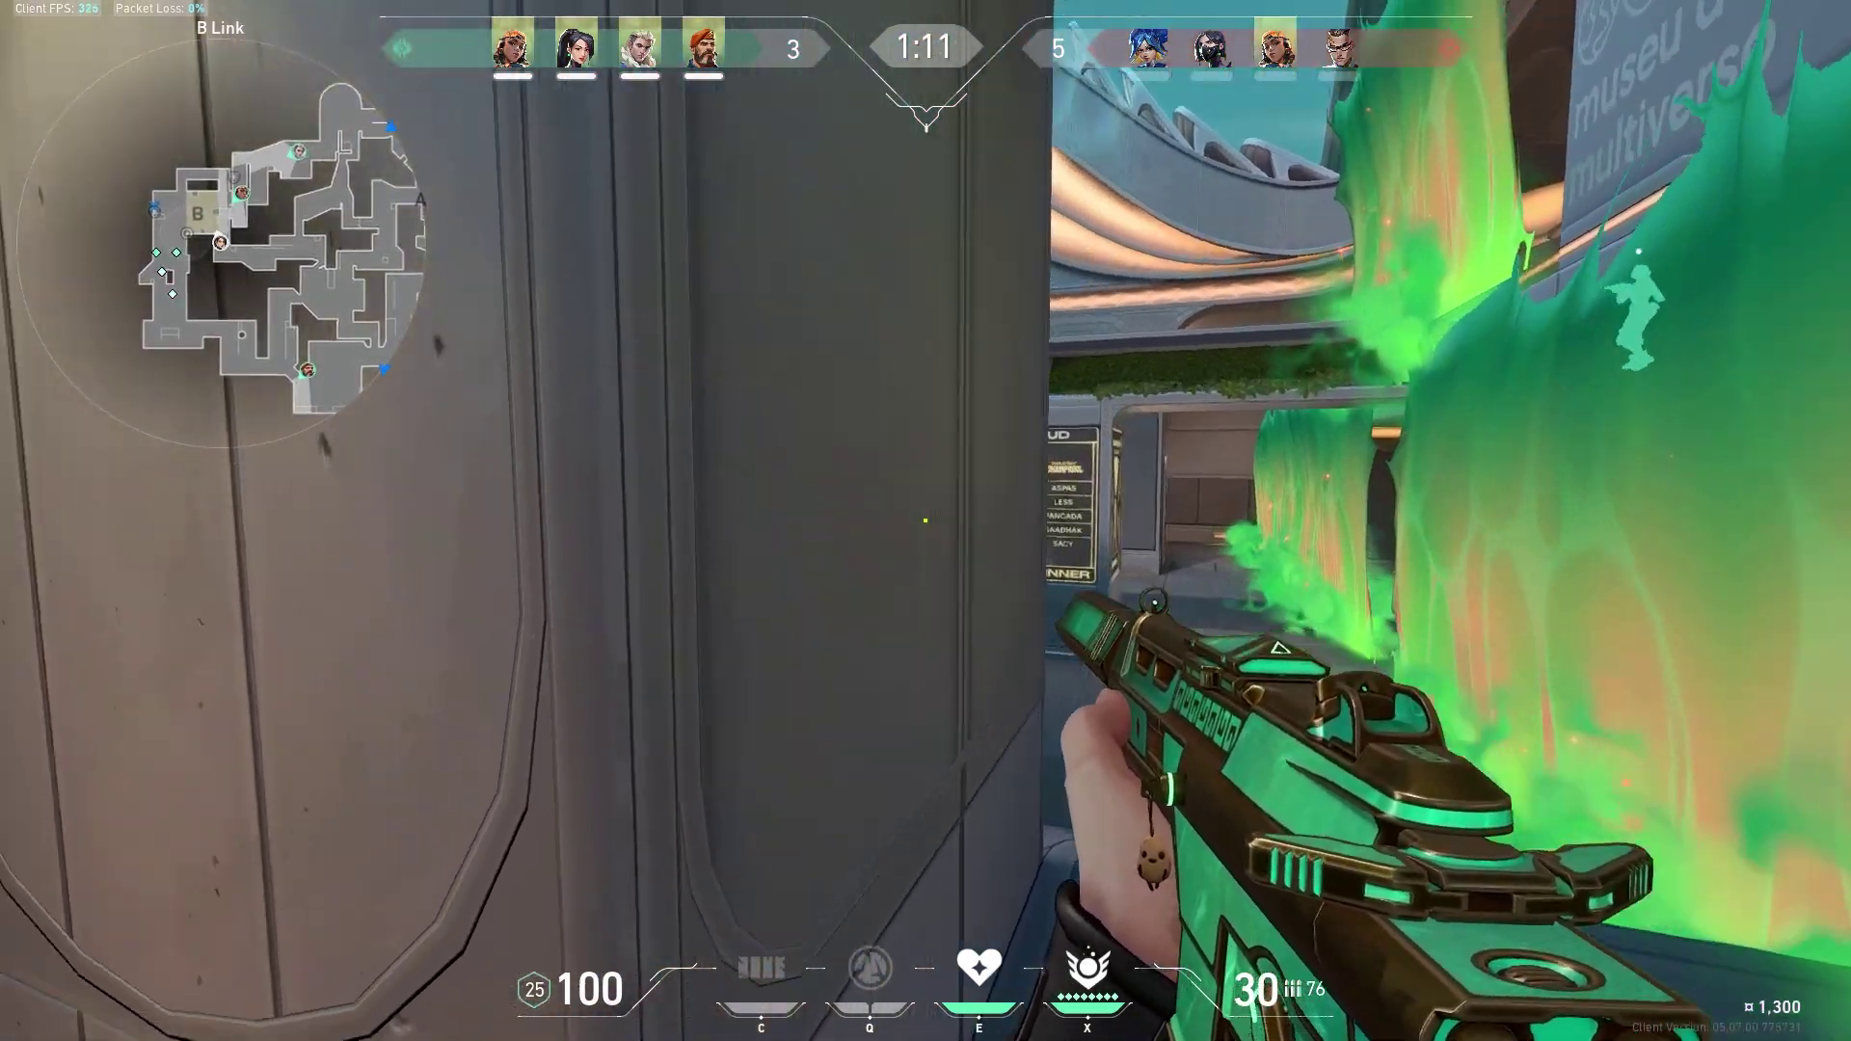
pyautogui.press('d')
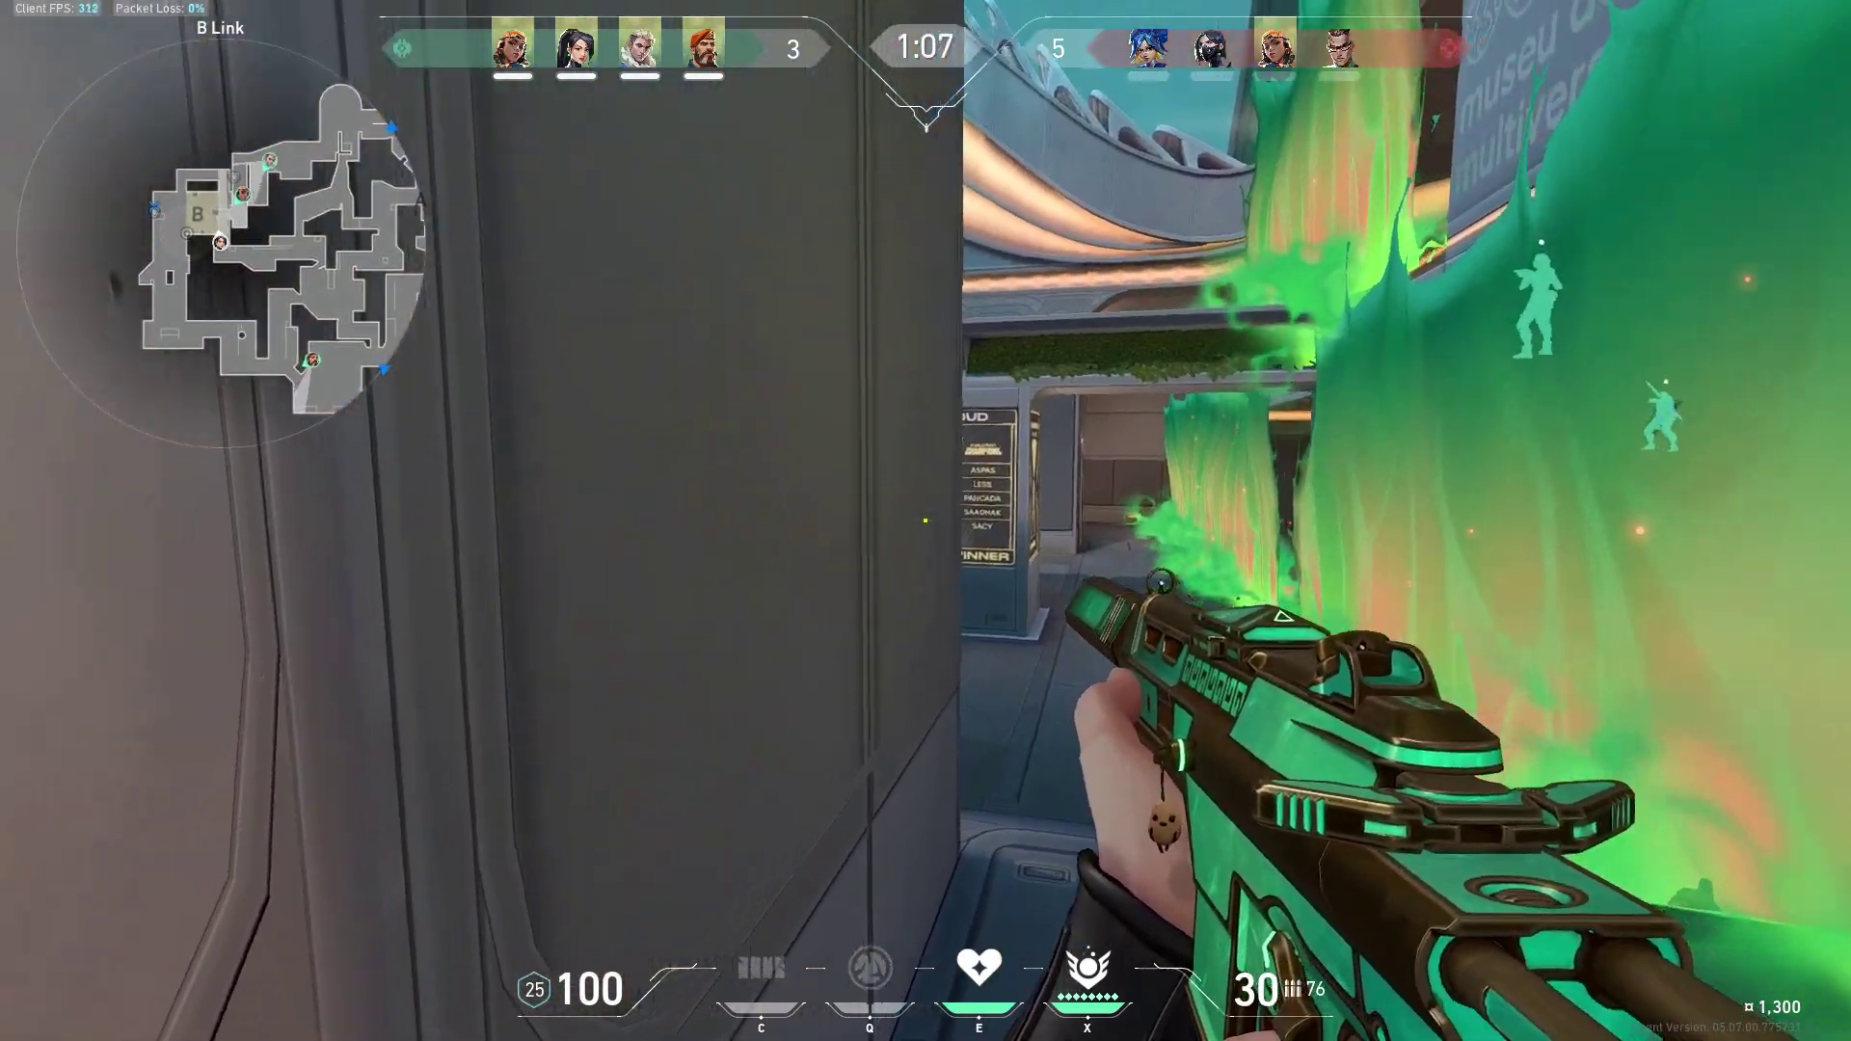
pyautogui.press('a')
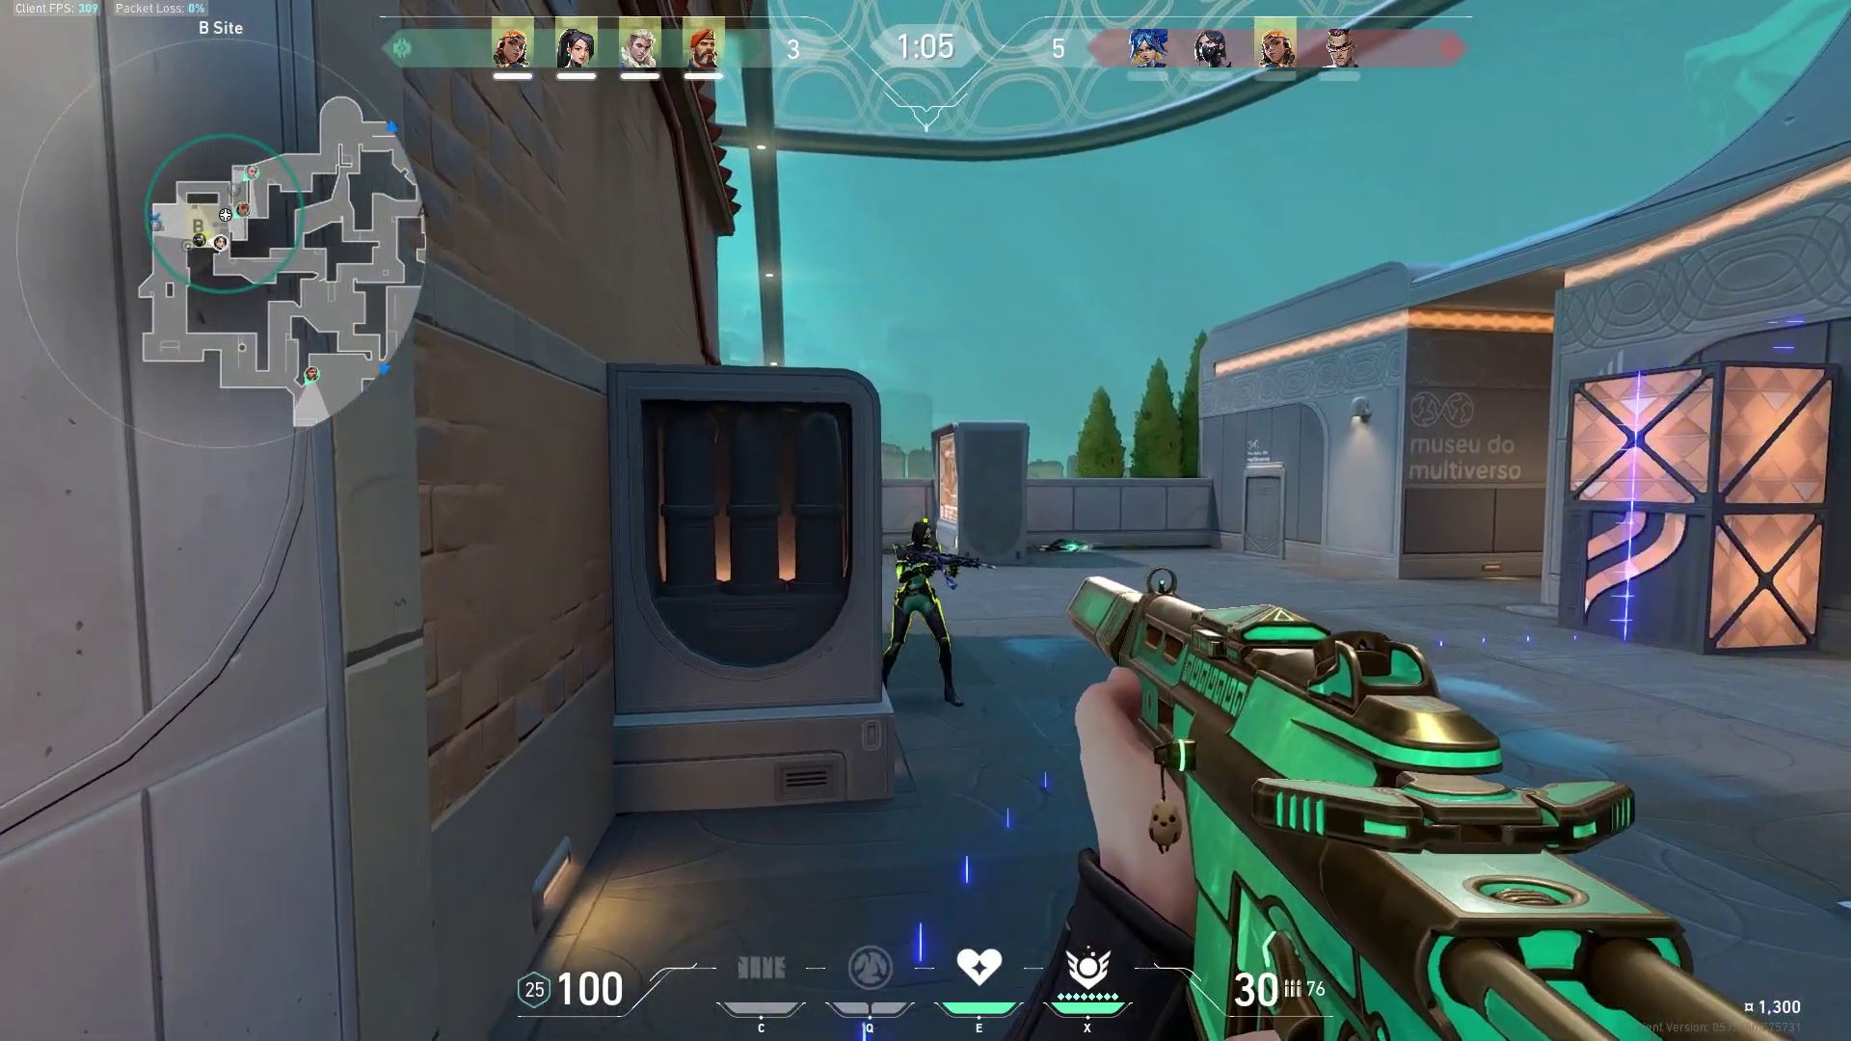
pyautogui.click(926, 521)
pyautogui.press('d')
pyautogui.press('r')
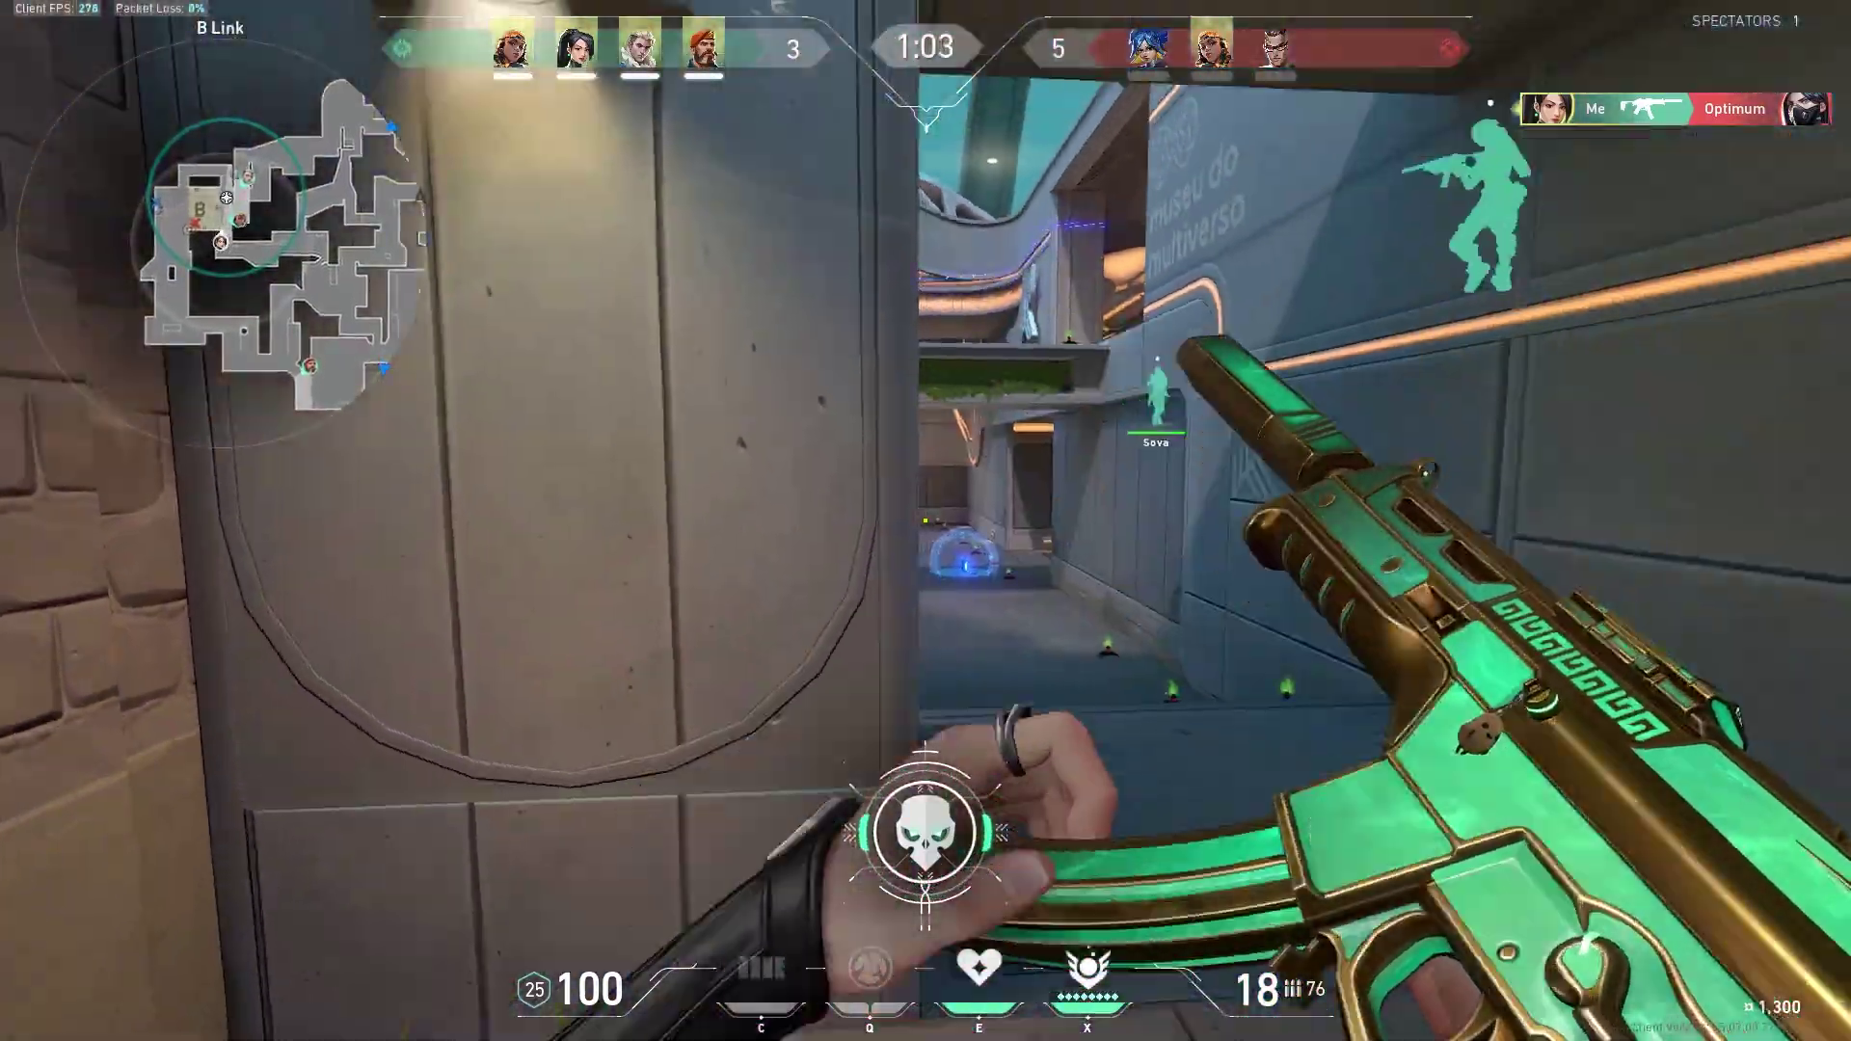